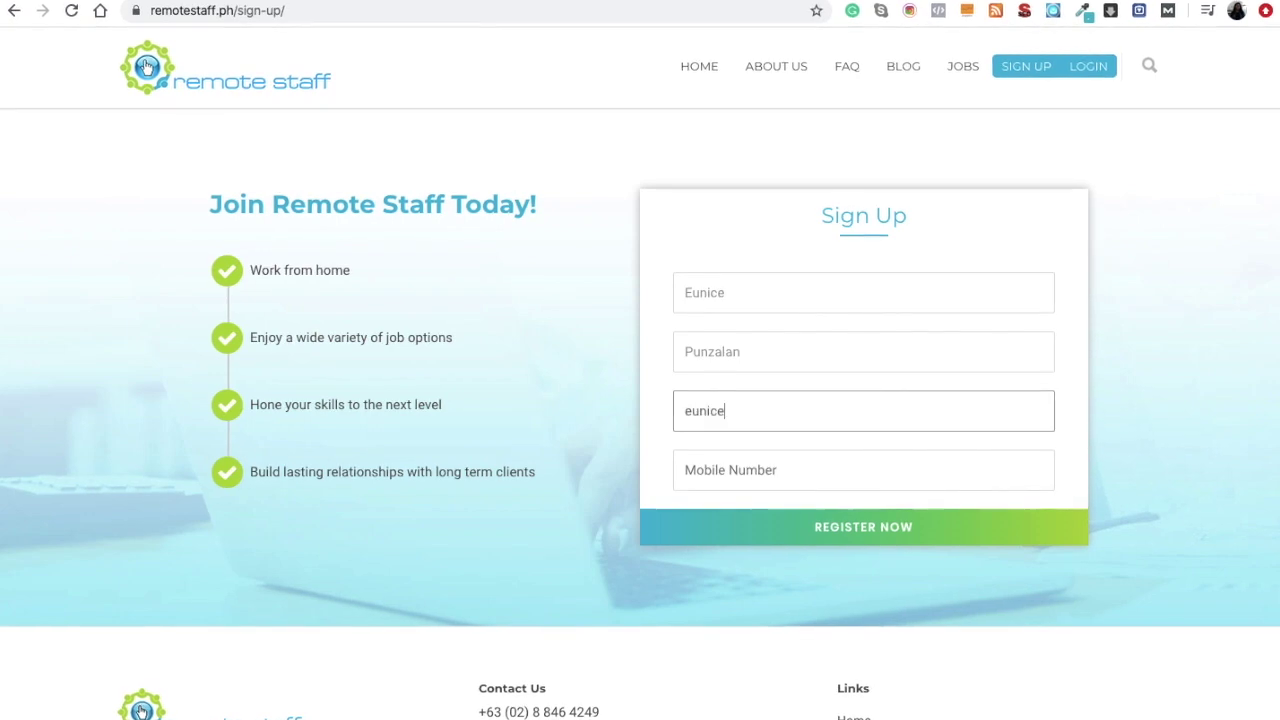
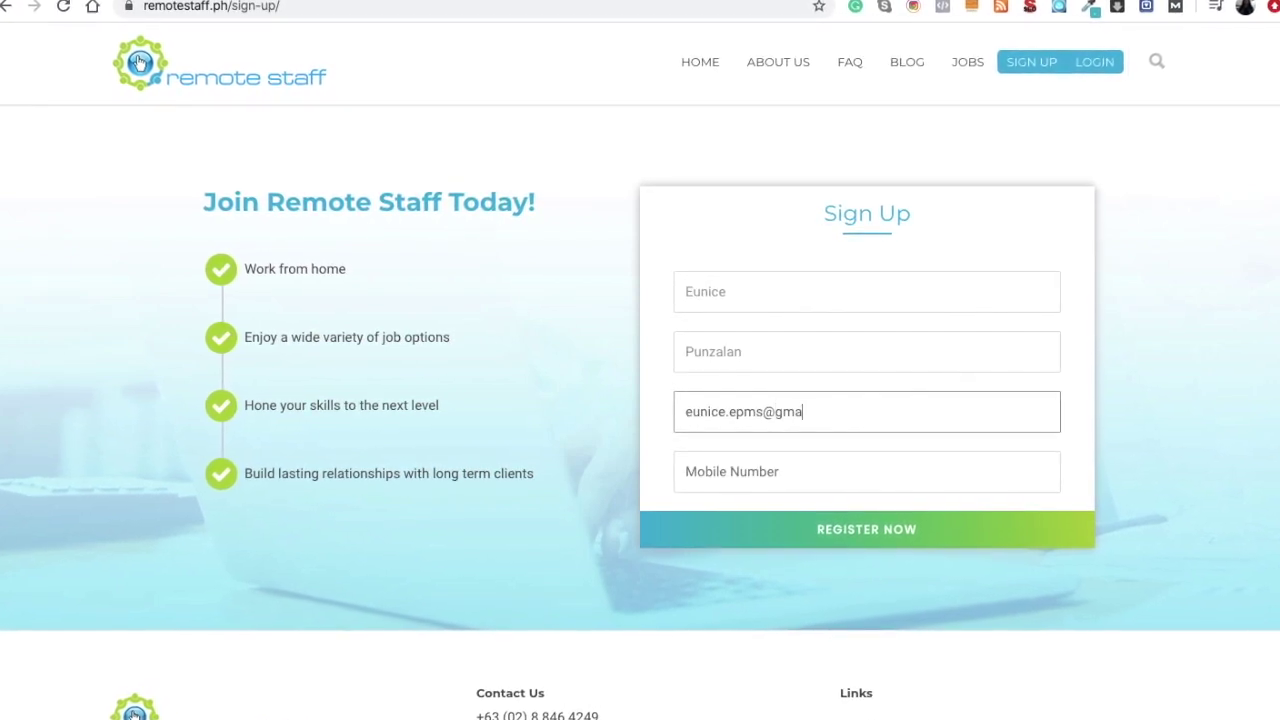
# - Enter the applicant's e-mail and mobile number, register the account, and dismiss the success message
pyautogui.press('Tab')
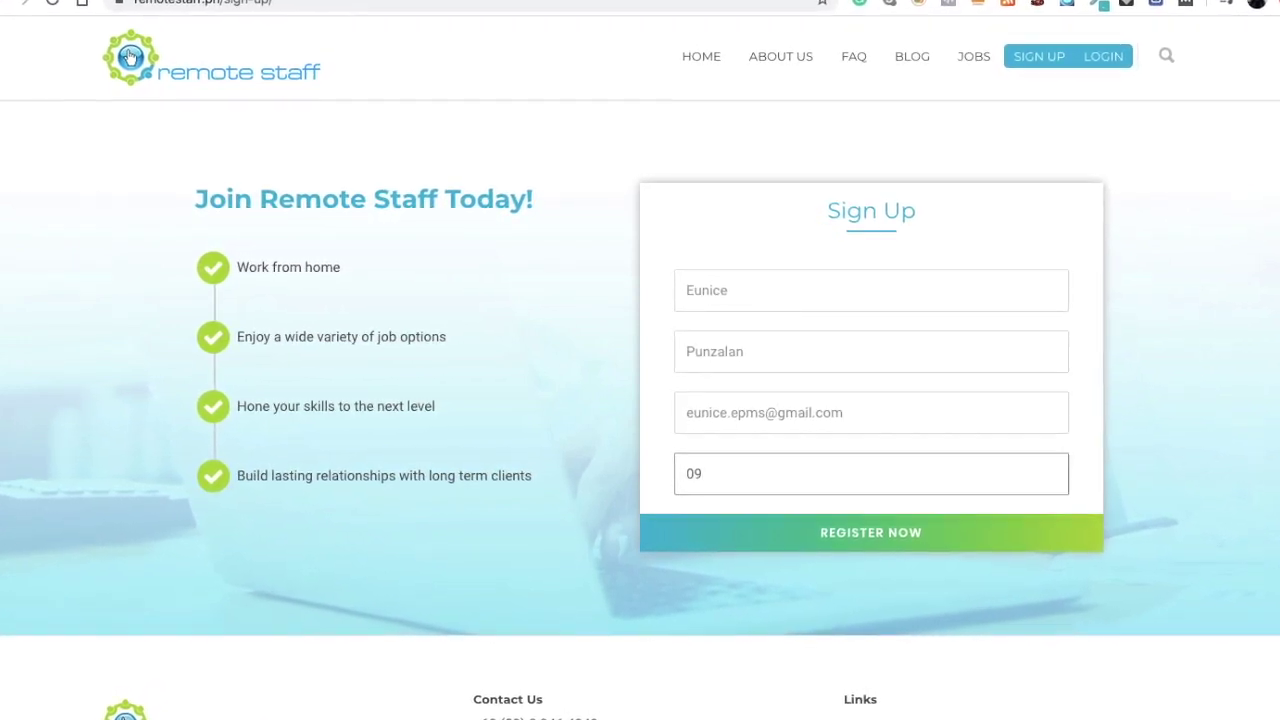
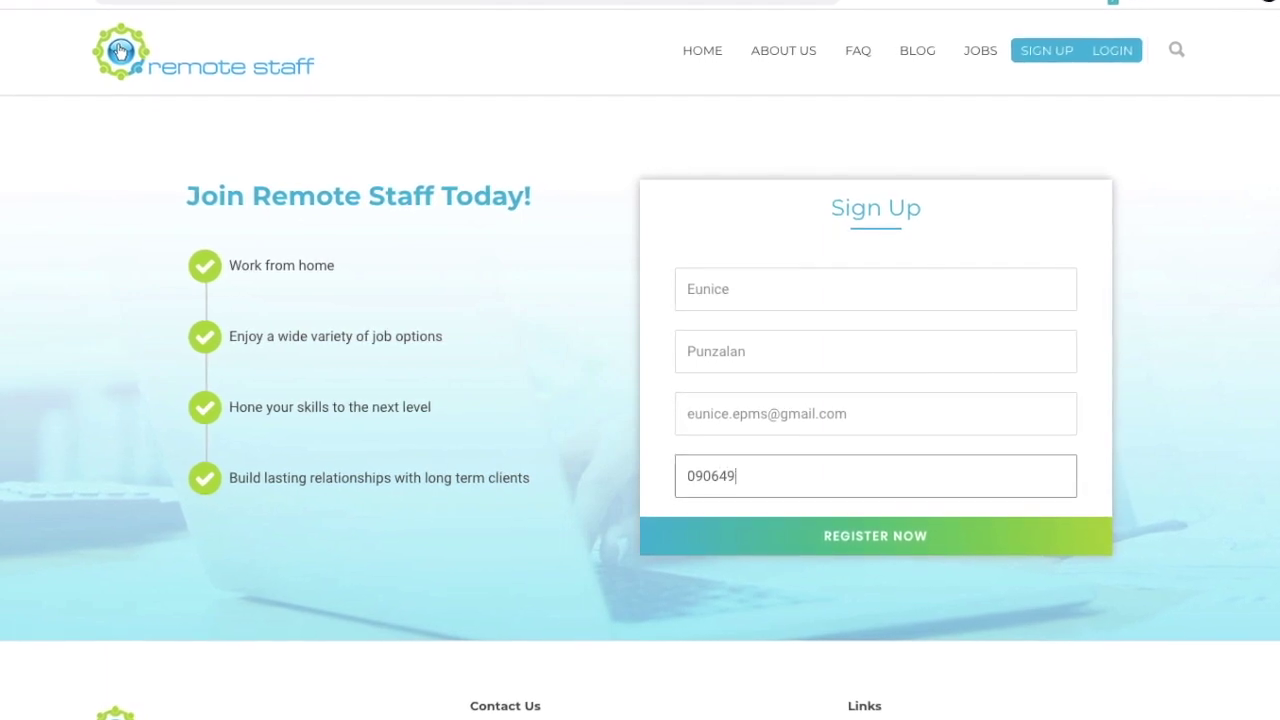
pyautogui.press('BackSpace')
pyautogui.press('BackSpace')
pyautogui.press('BackSpace')
pyautogui.press('BackSpace')
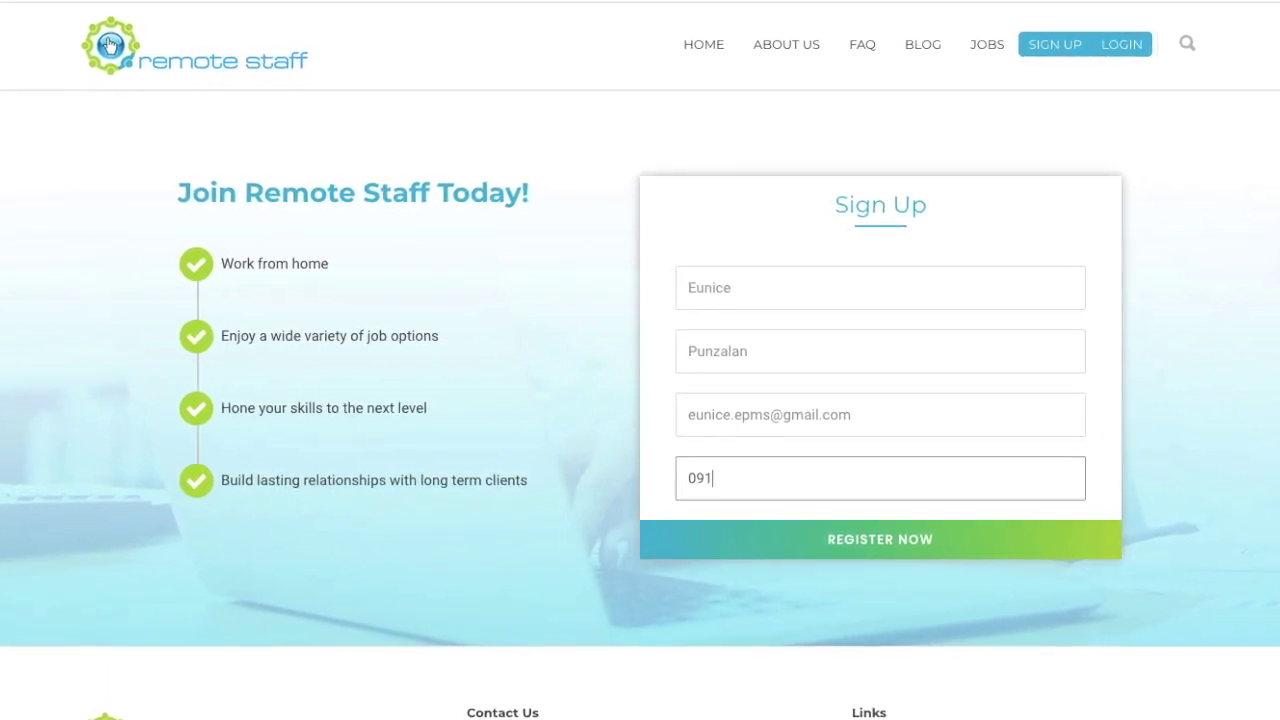
pyautogui.click(867, 556)
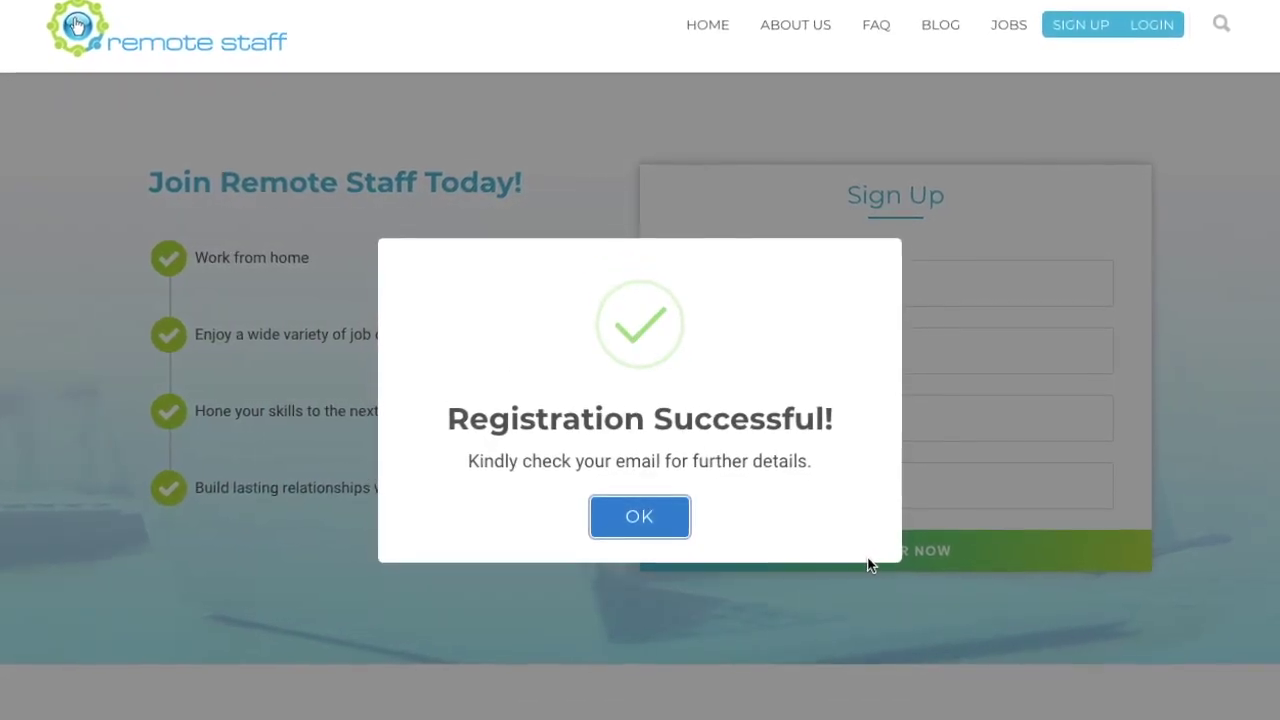
pyautogui.click(639, 519)
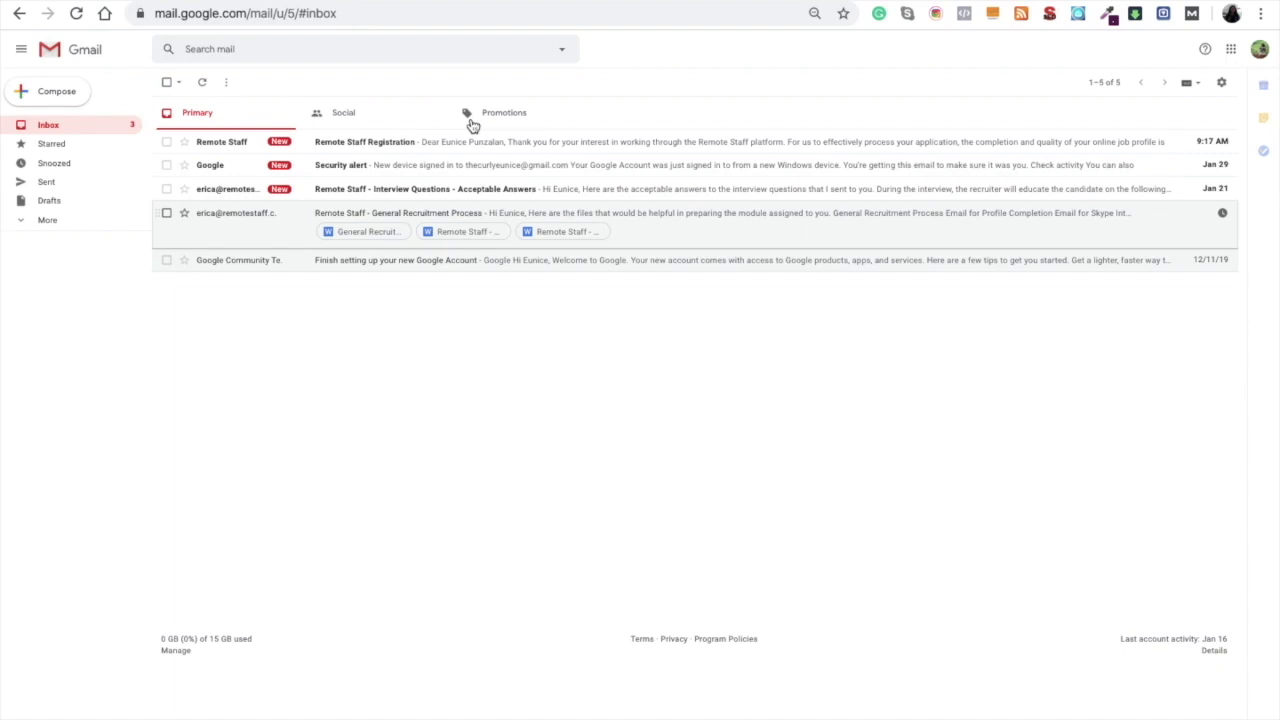
# - Open the Remote Staff Registration email, read the enlarged guide, and follow its profile-completion link
pyautogui.click(373, 148)
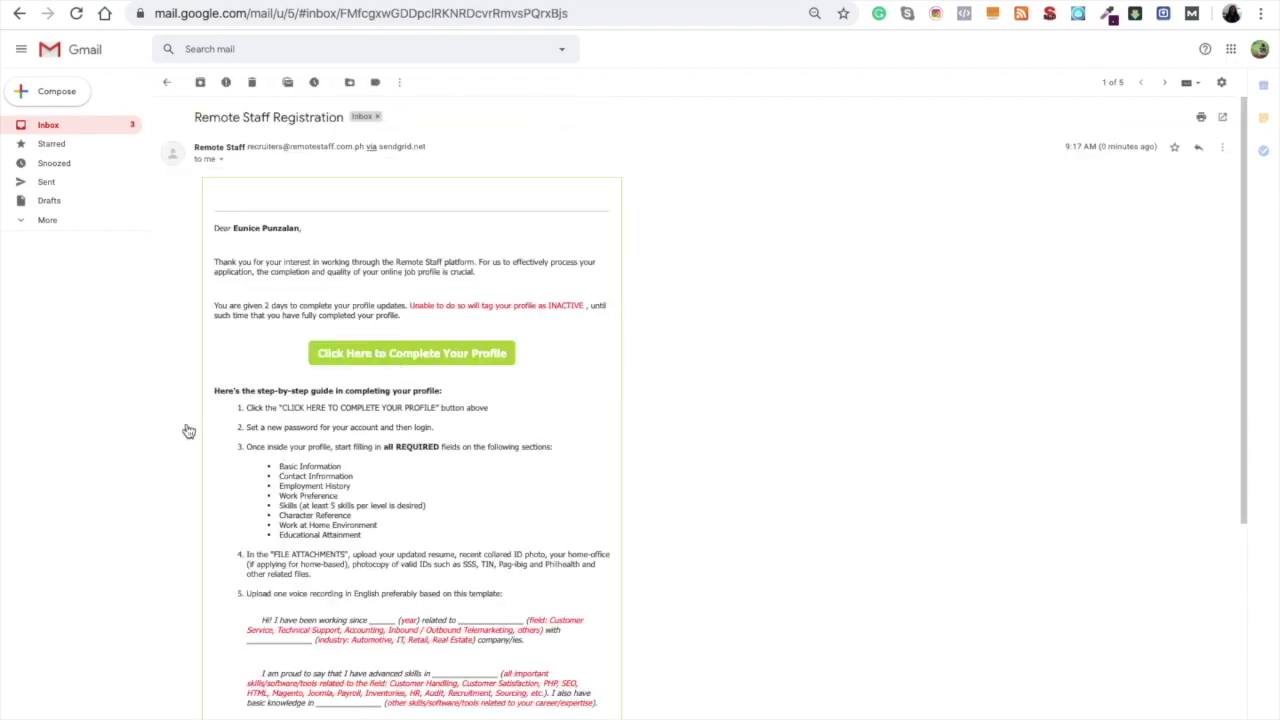
pyautogui.scroll(-1, 171, 543)
pyautogui.hotkey('ctrl', '+')
pyautogui.hotkey('ctrl', '+')
pyautogui.hotkey('ctrl', '+')
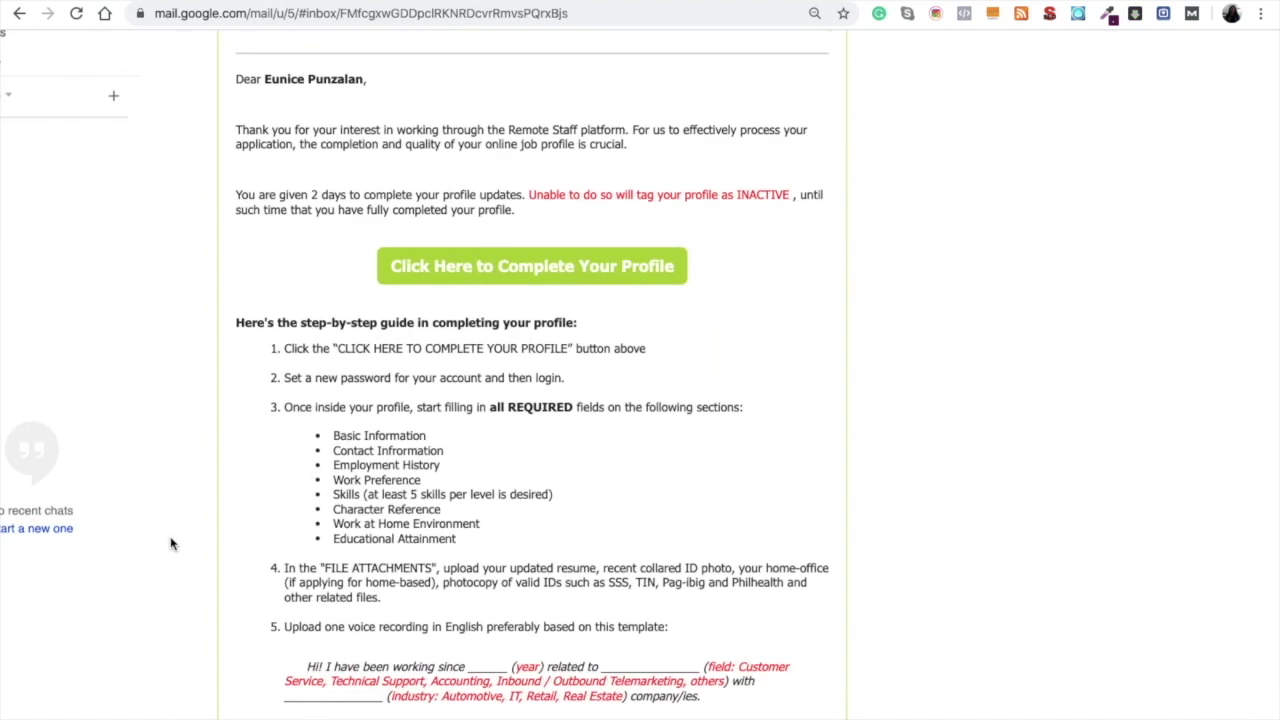
pyautogui.scroll(1, 171, 543)
pyautogui.hscroll(-2, 171, 543)
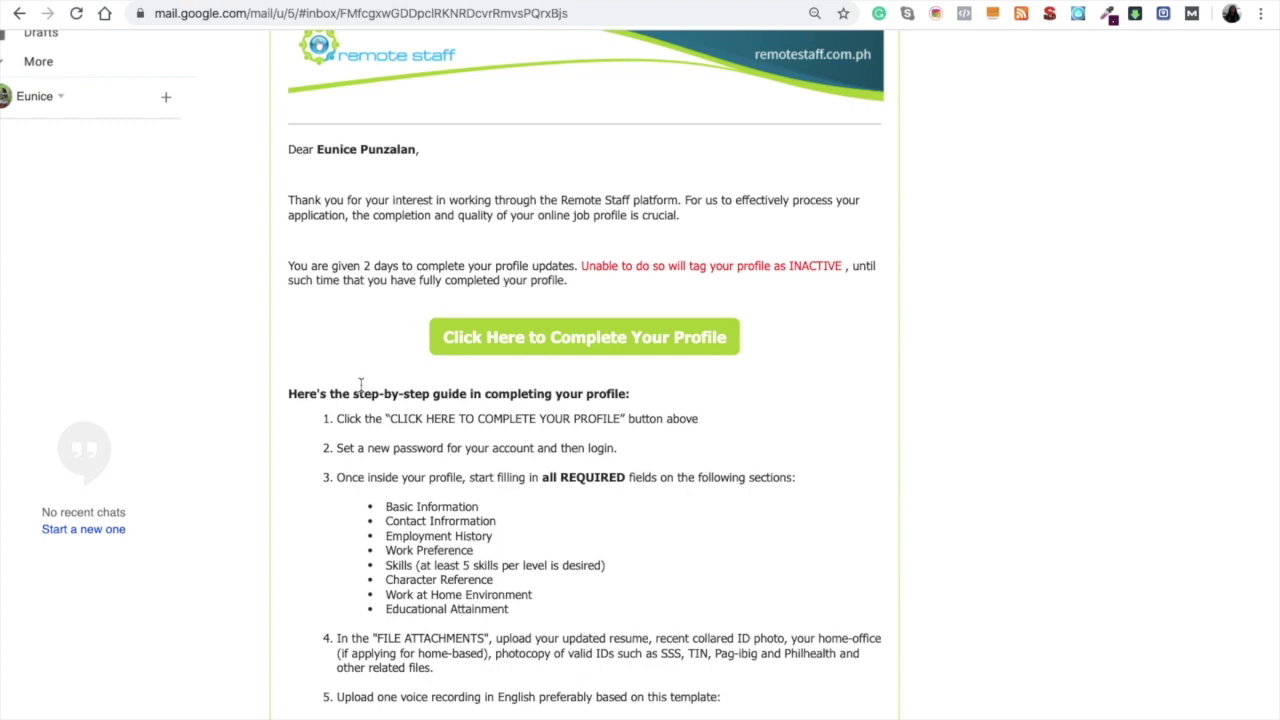
pyautogui.scroll(-3, 361, 384)
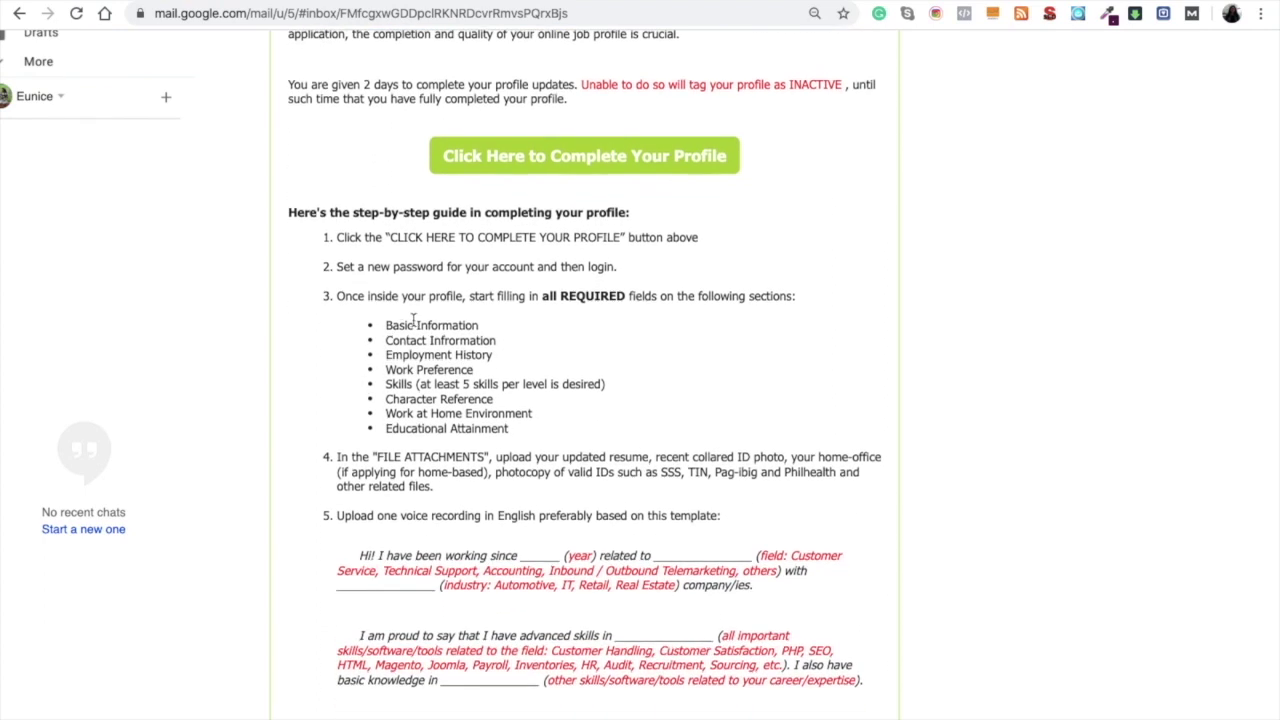
pyautogui.scroll(-8, 328, 508)
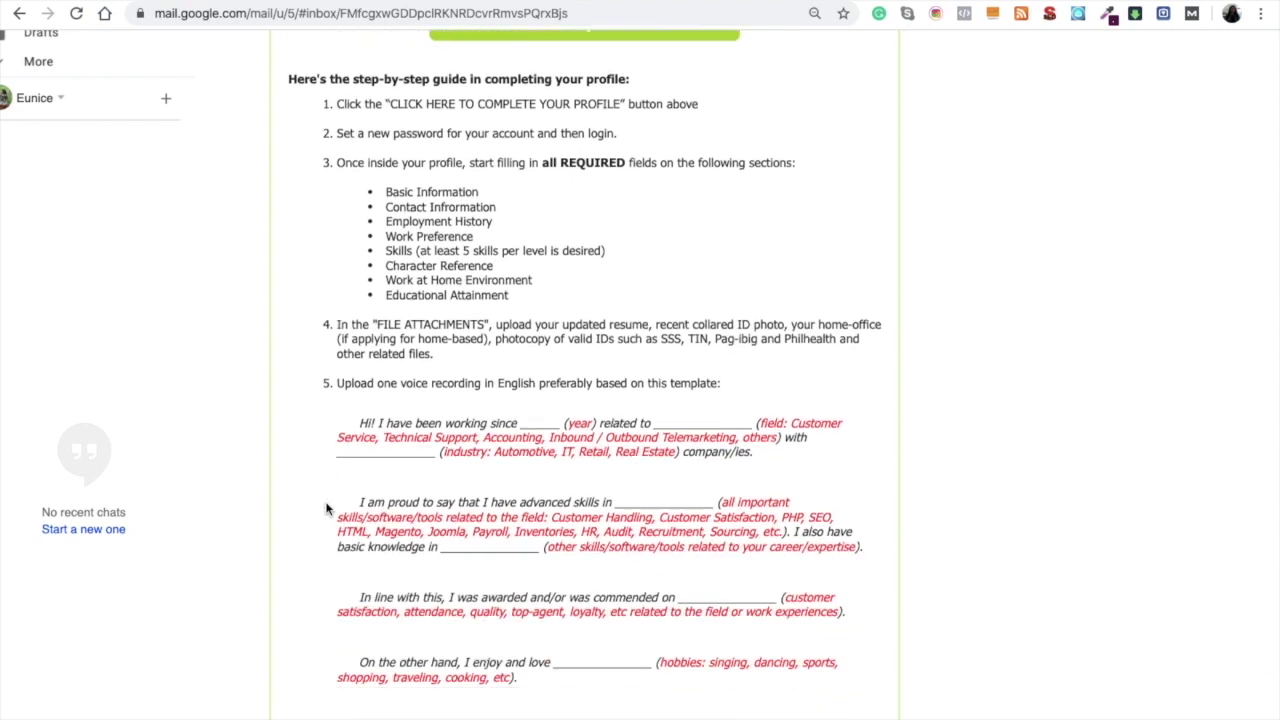
pyautogui.scroll(10, 328, 508)
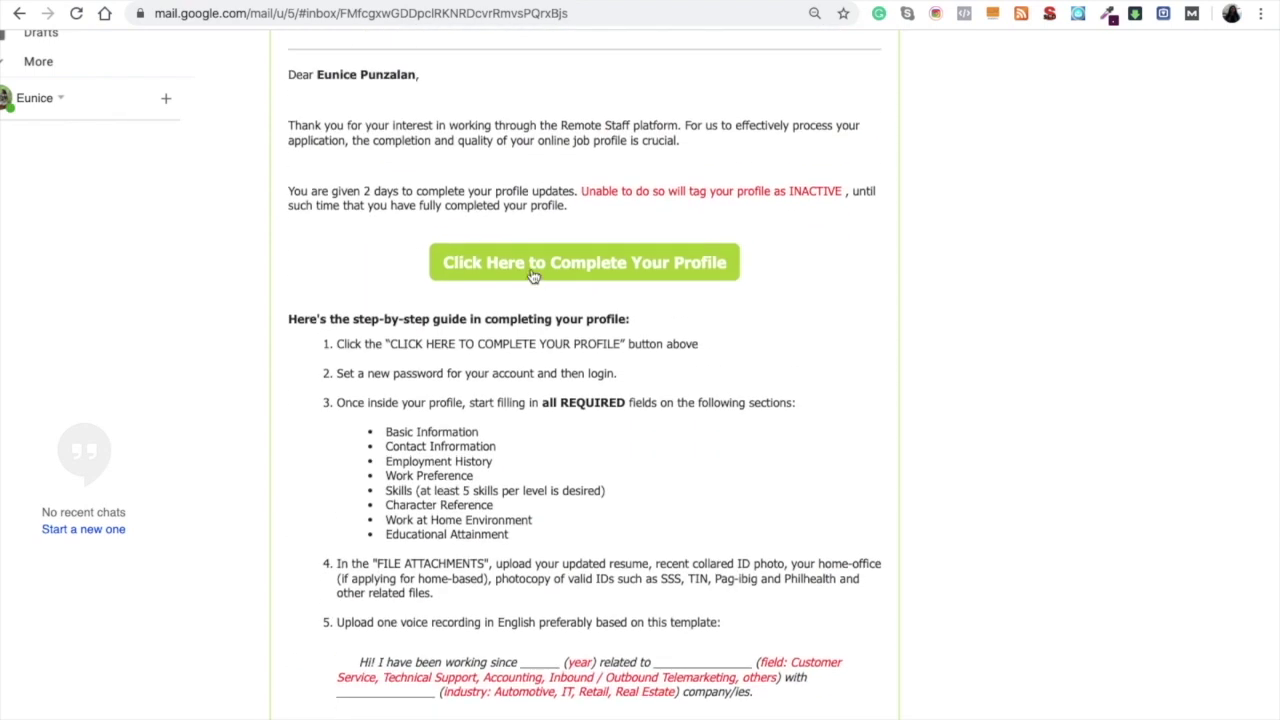
pyautogui.click(532, 274)
# - Log in to the candidate portal with the account e-mail and password
pyautogui.click(839, 375)
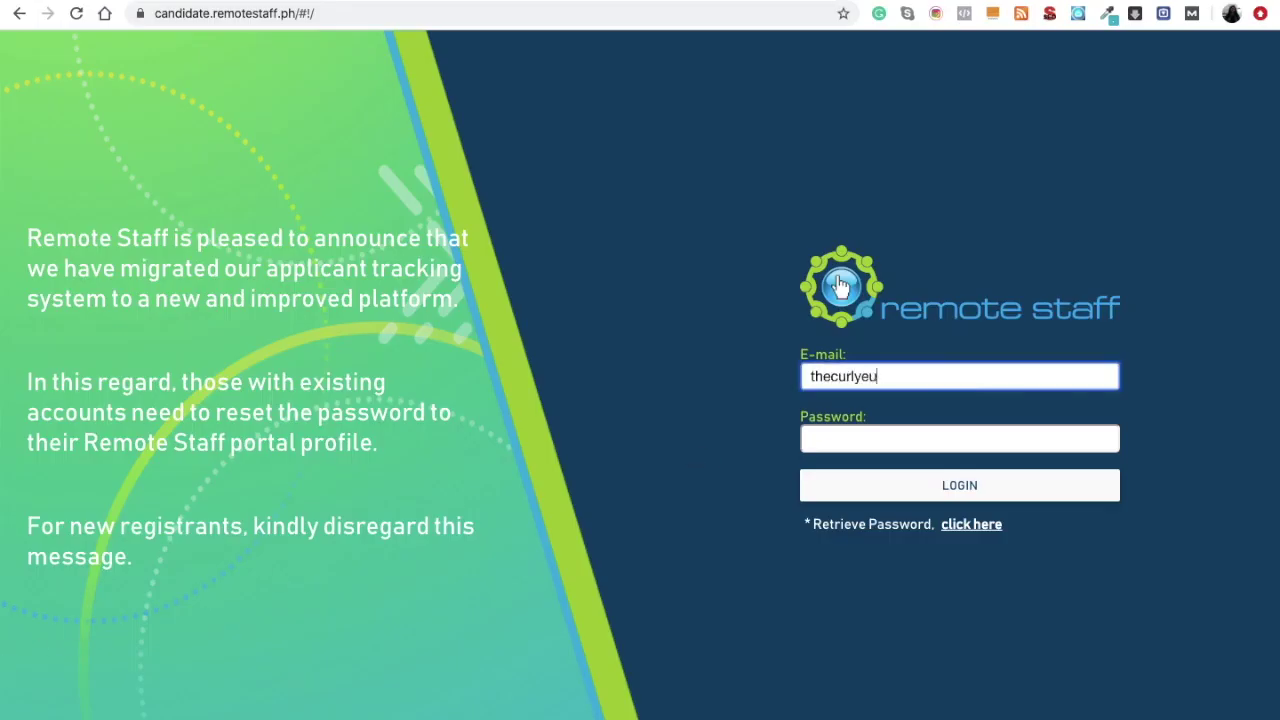
pyautogui.press('Tab')
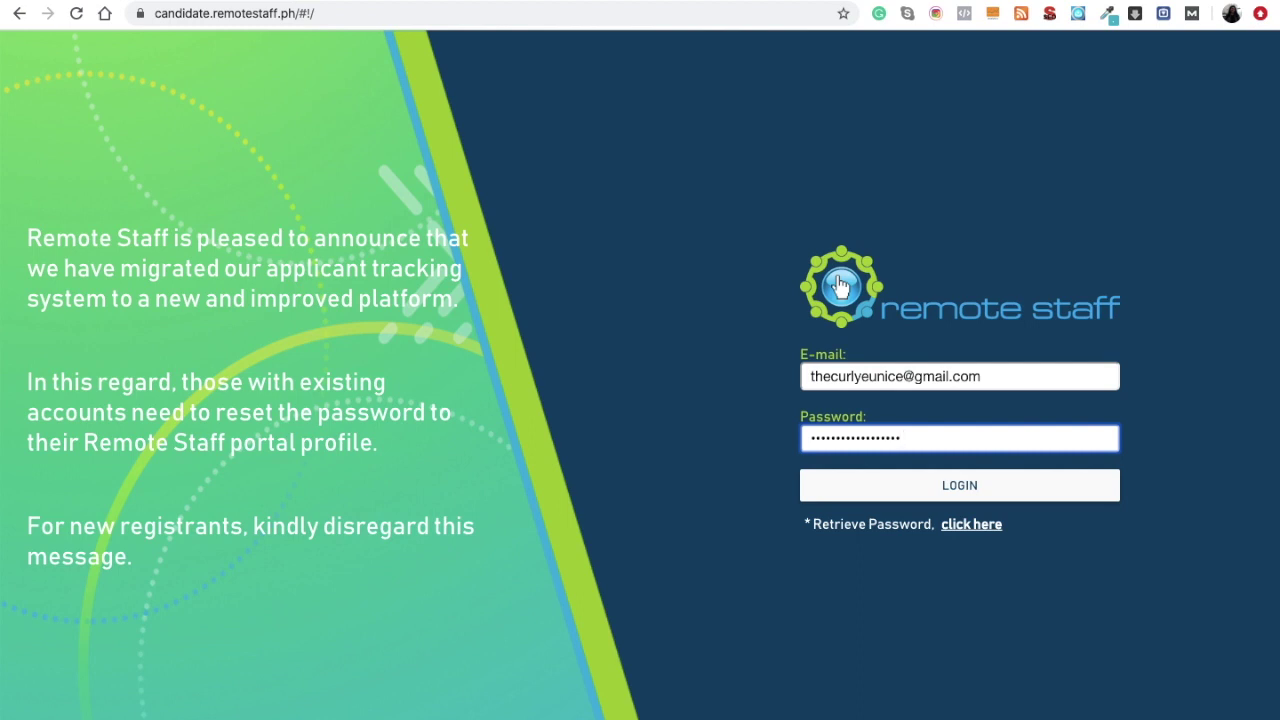
pyautogui.click(866, 496)
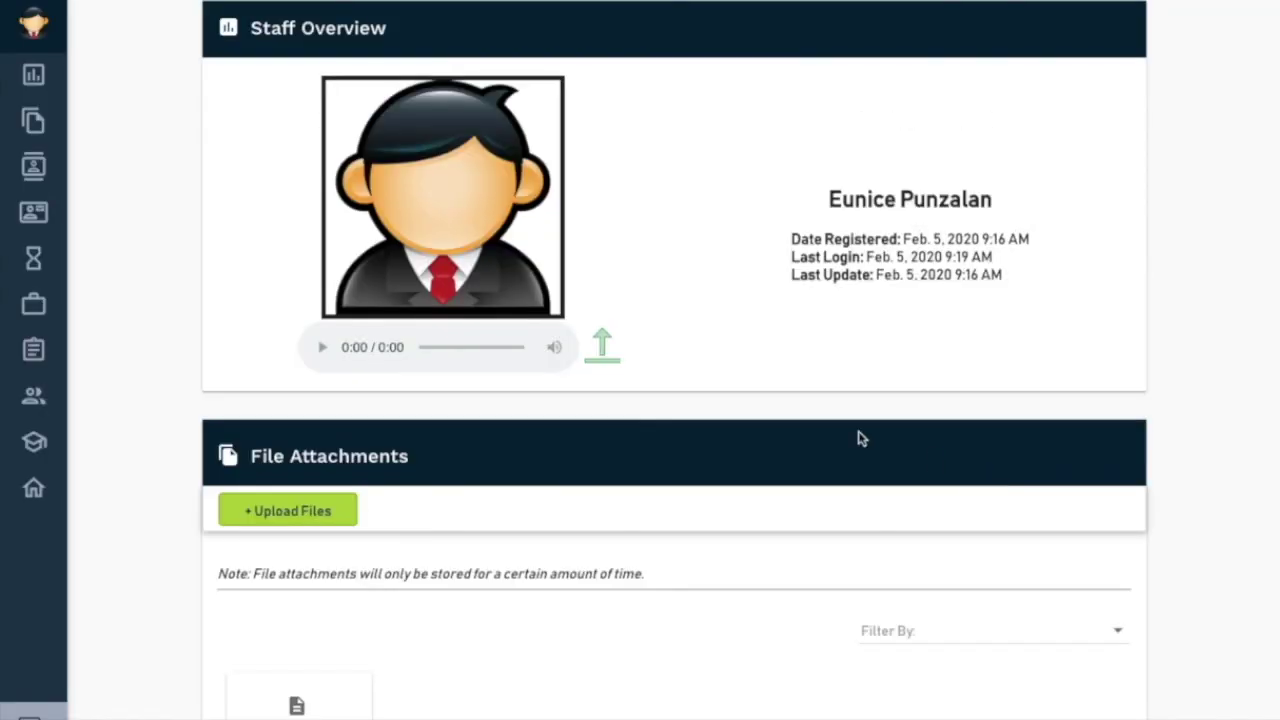
# - Upload a personal photo as the profile picture, enlarging the crop to frame the person
pyautogui.click(391, 224)
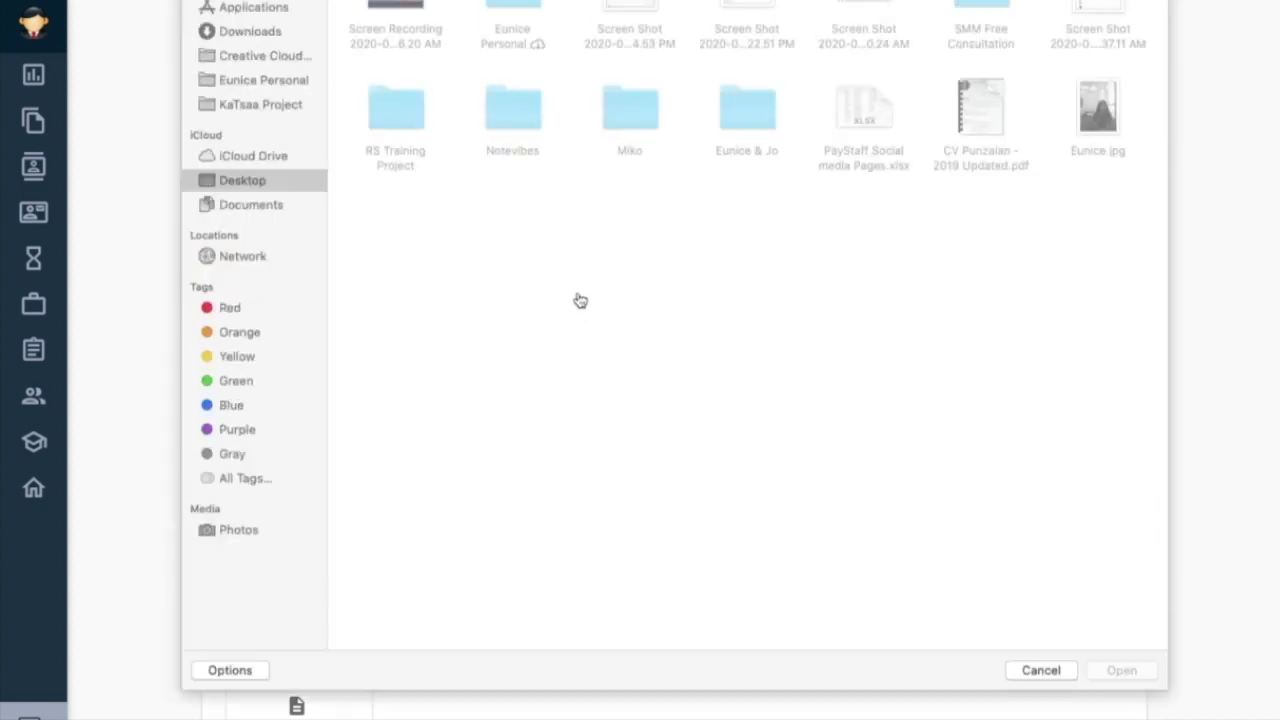
pyautogui.doubleClick(1098, 118)
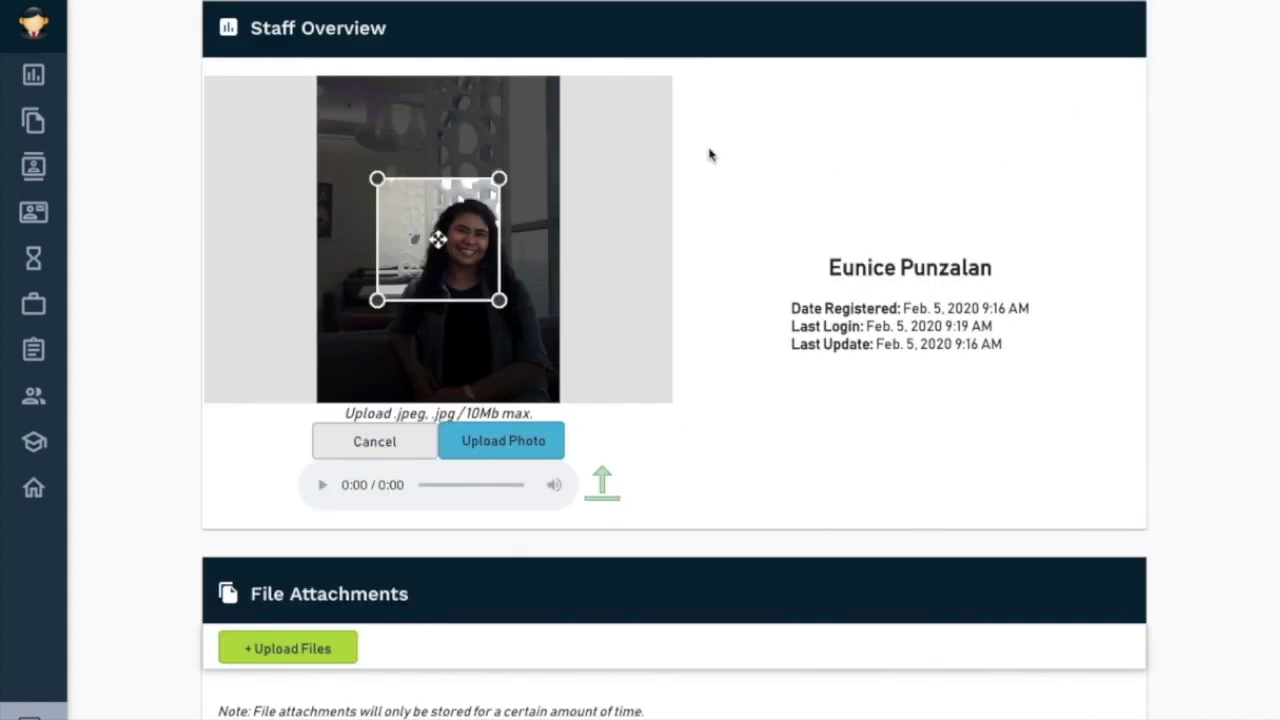
pyautogui.moveTo(499, 300); pyautogui.dragTo(555, 364)
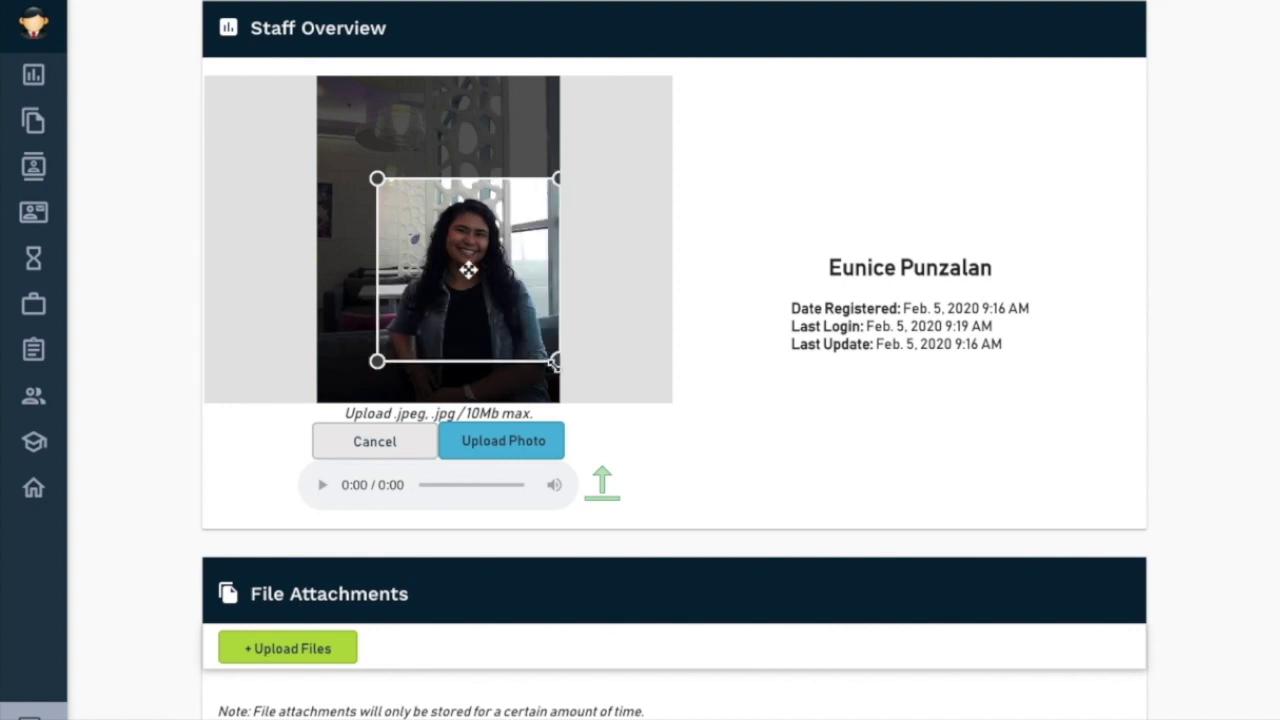
pyautogui.click(486, 448)
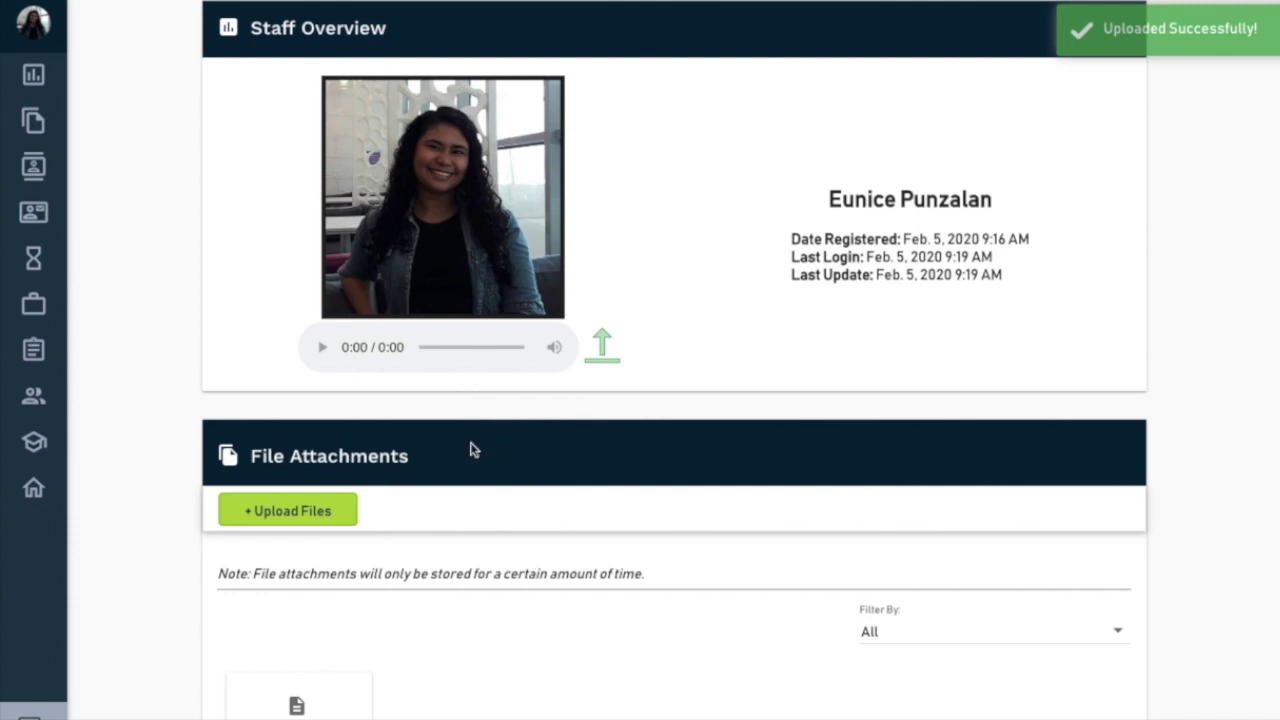
pyautogui.scroll(-7, 471, 526)
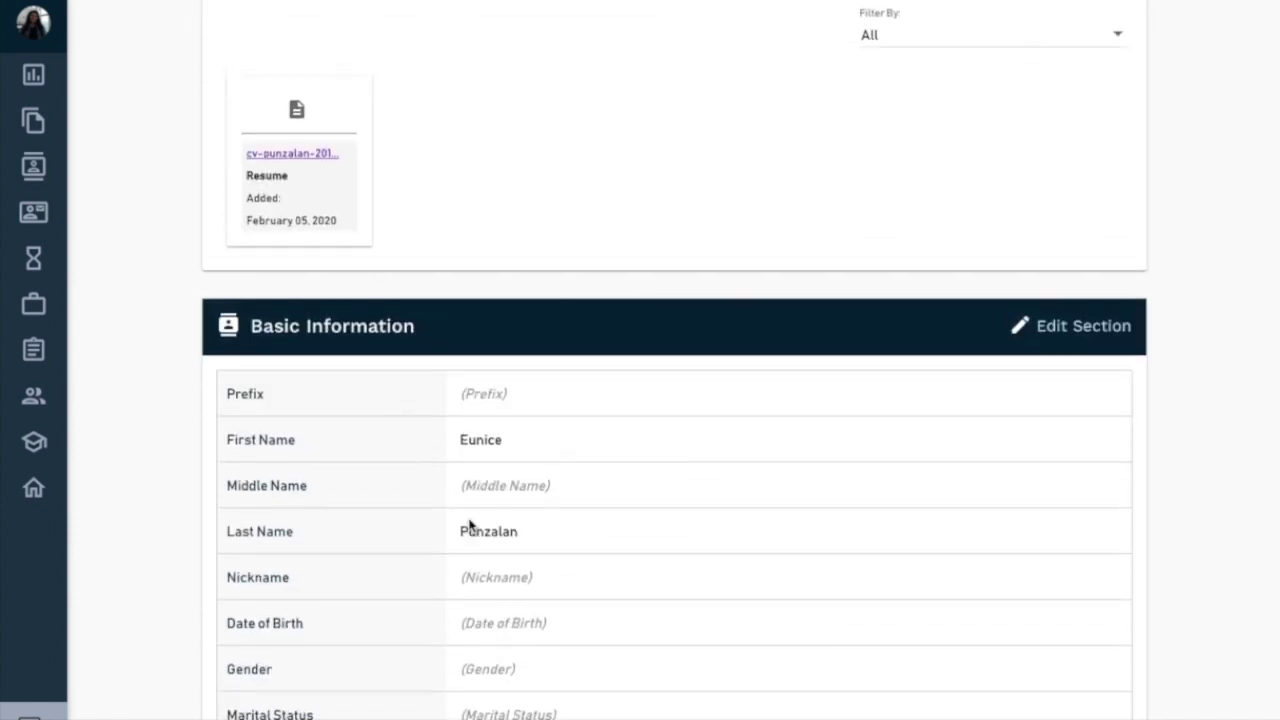
# - Edit Basic Information and fill in the middle initial and a nickname
pyautogui.scroll(-3, 470, 522)
pyautogui.scroll(3, 471, 523)
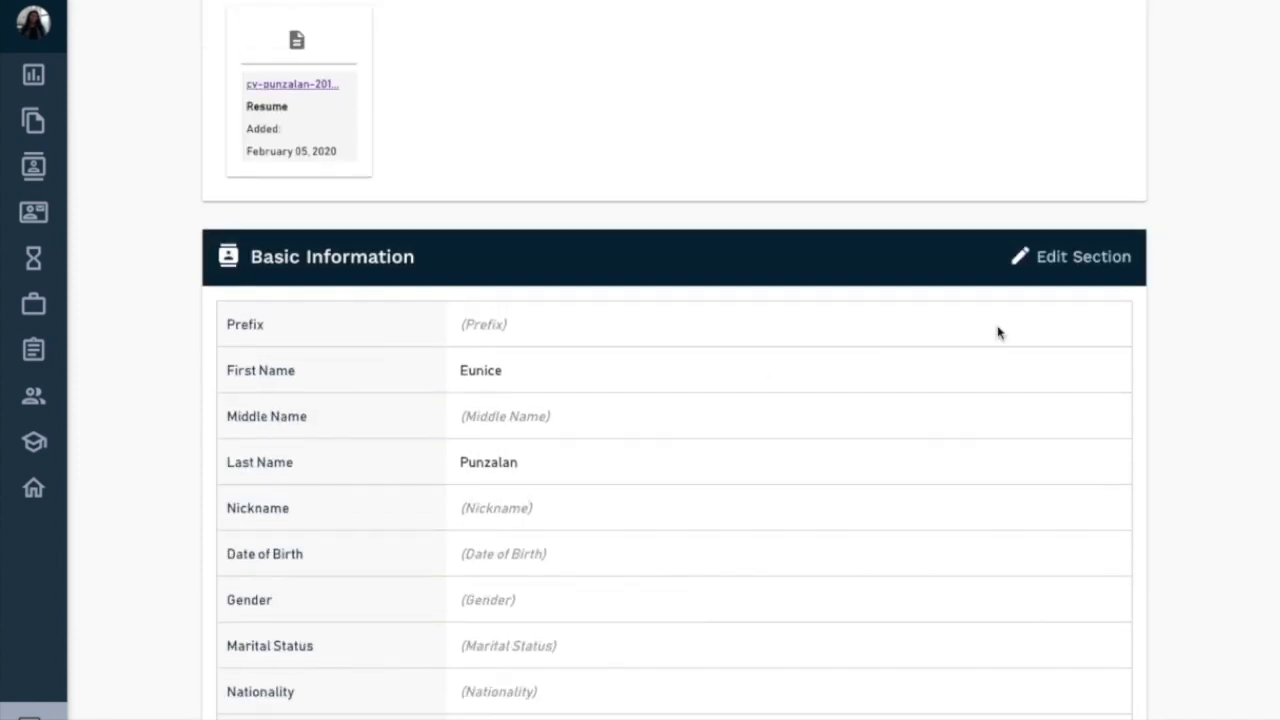
pyautogui.click(1017, 262)
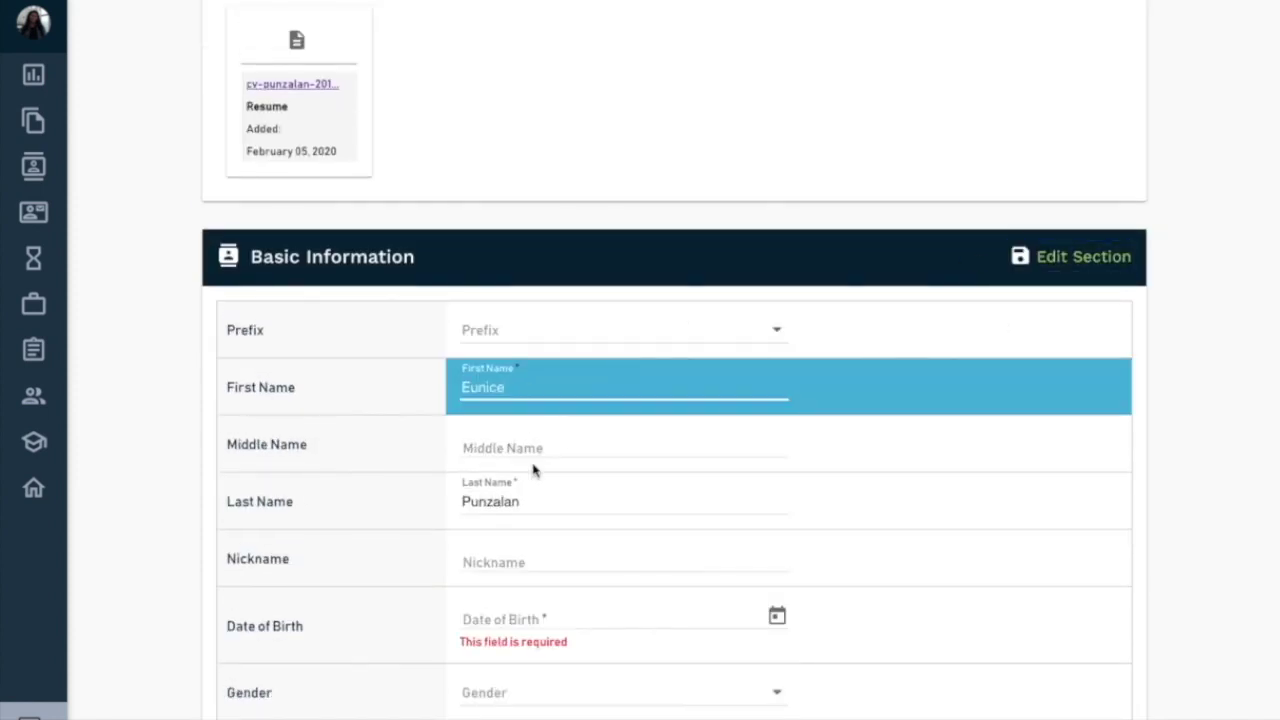
pyautogui.click(526, 446)
pyautogui.write('Mijares')
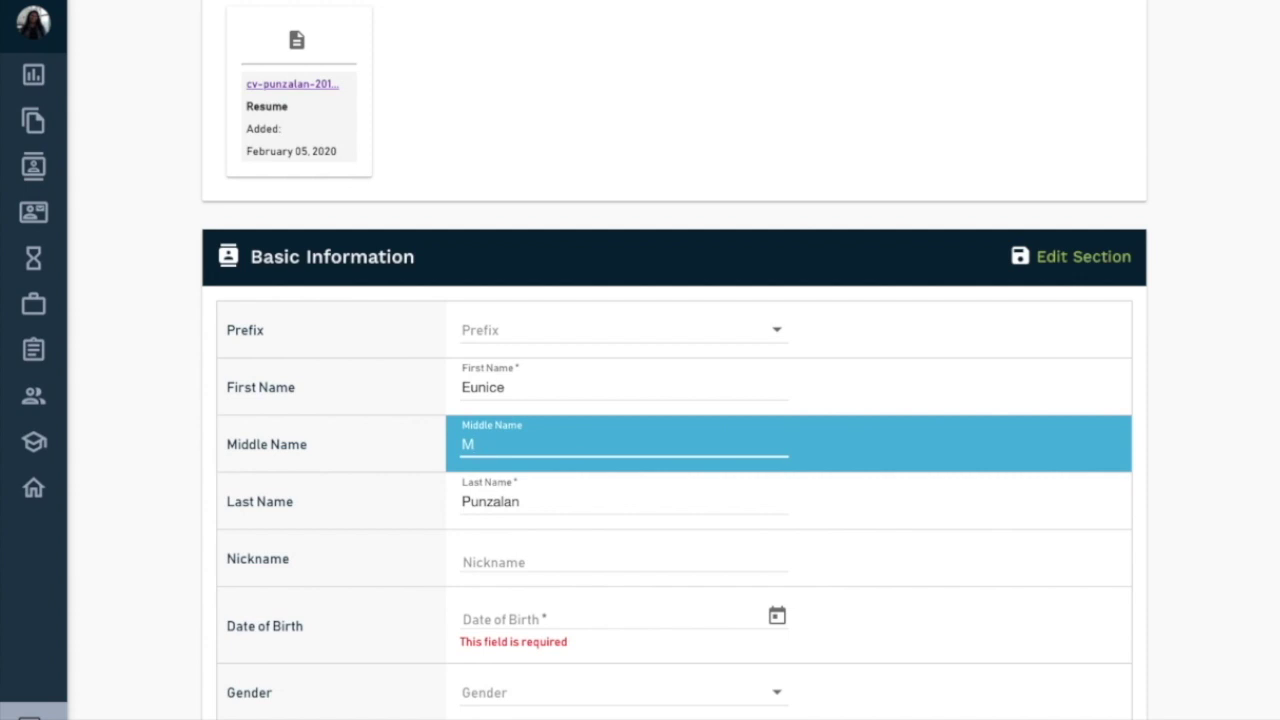
pyautogui.click(537, 565)
pyautogui.write('Eu')
pyautogui.scroll(-1, 552, 664)
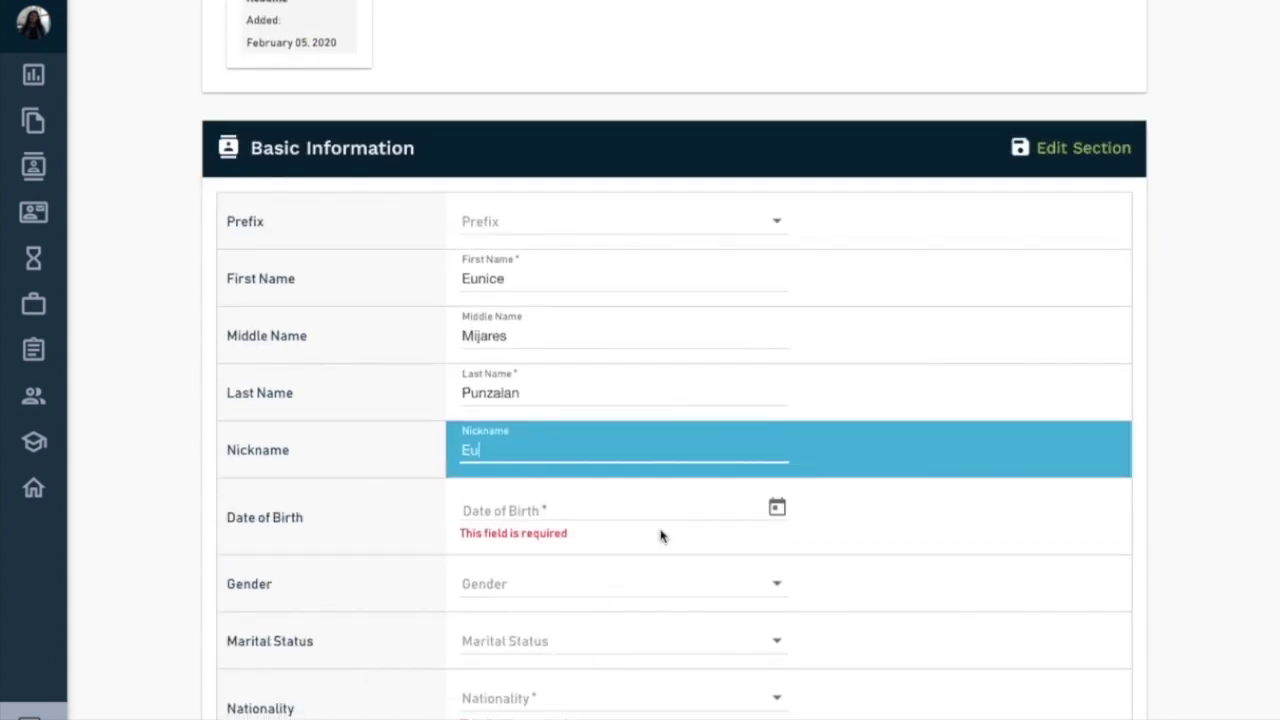
pyautogui.click(660, 534)
pyautogui.scroll(-1, 555, 596)
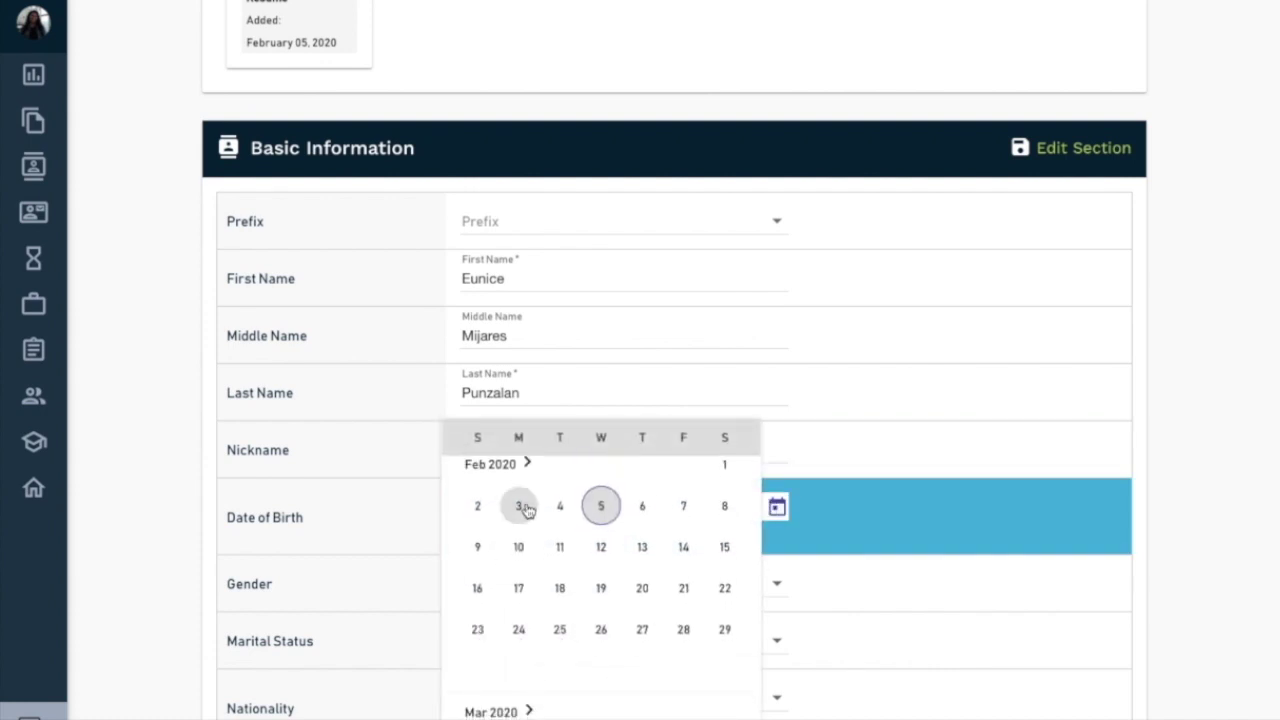
pyautogui.click(517, 468)
pyautogui.scroll(15, 489, 545)
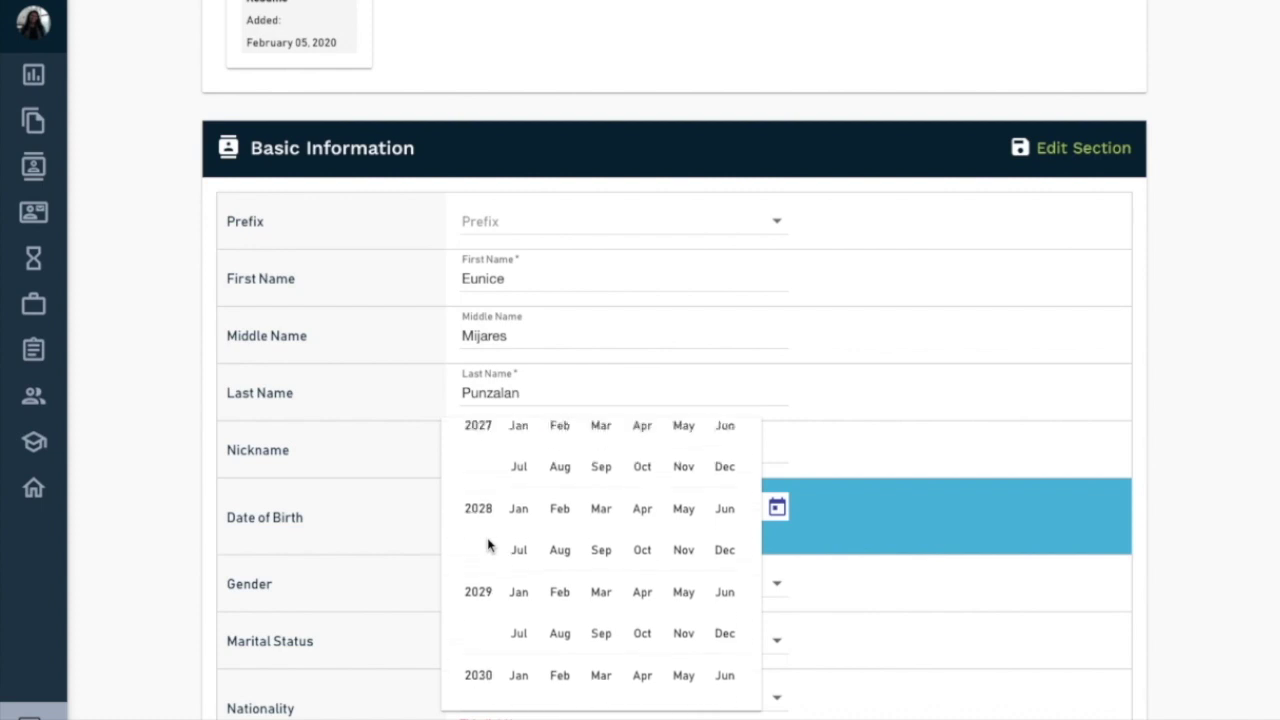
pyautogui.click(560, 580)
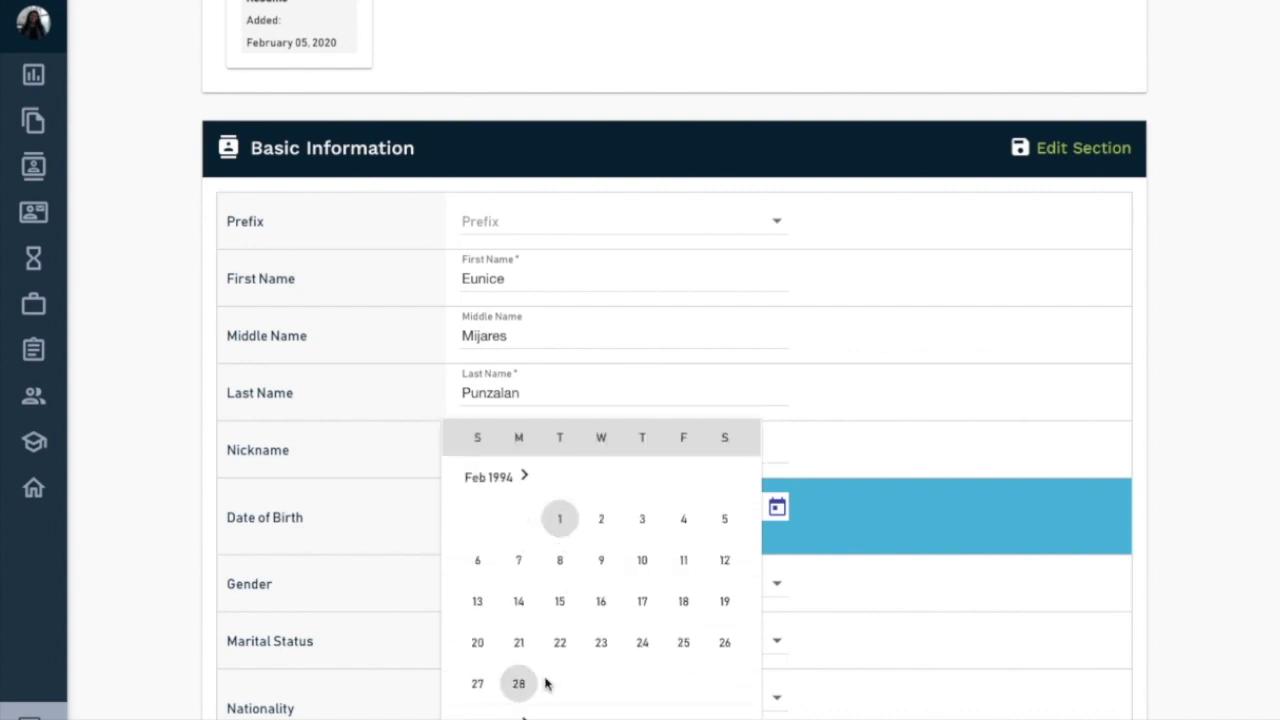
pyautogui.click(602, 646)
pyautogui.scroll(-5, 555, 580)
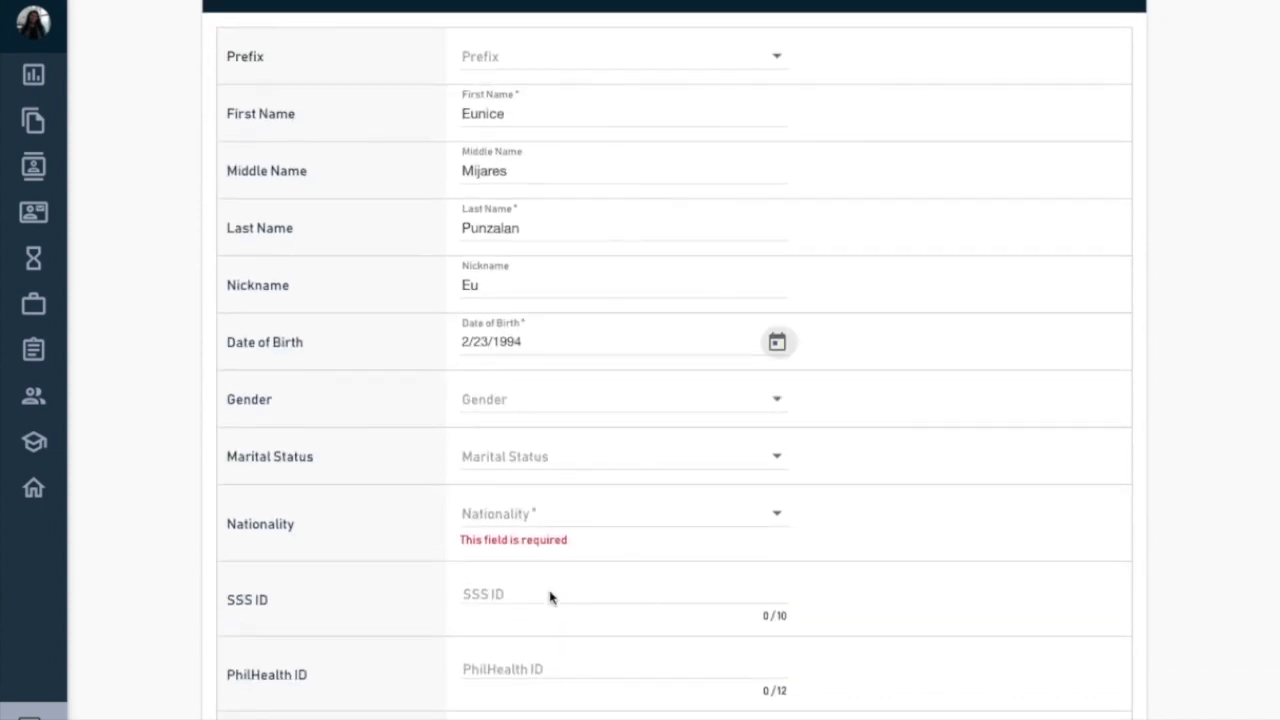
pyautogui.scroll(-1, 705, 121)
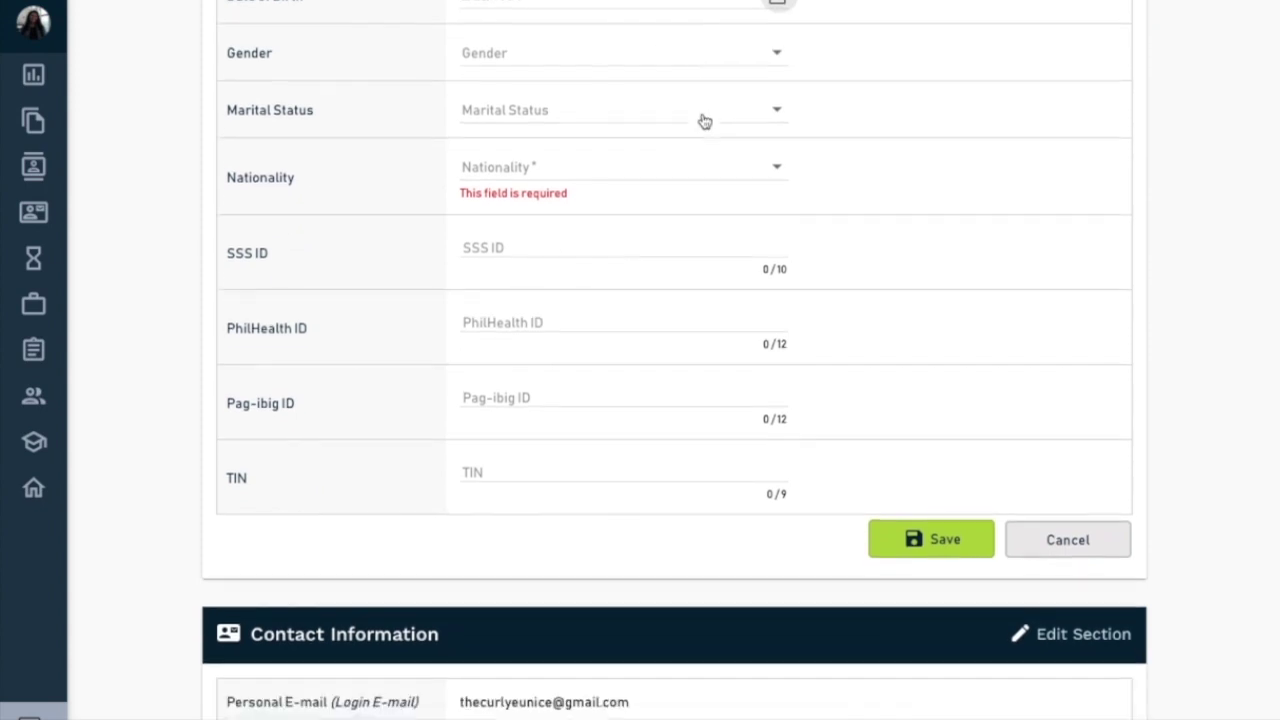
# - Set gender to Female and marital status to Single
pyautogui.click(754, 70)
pyautogui.click(655, 97)
pyautogui.click(655, 107)
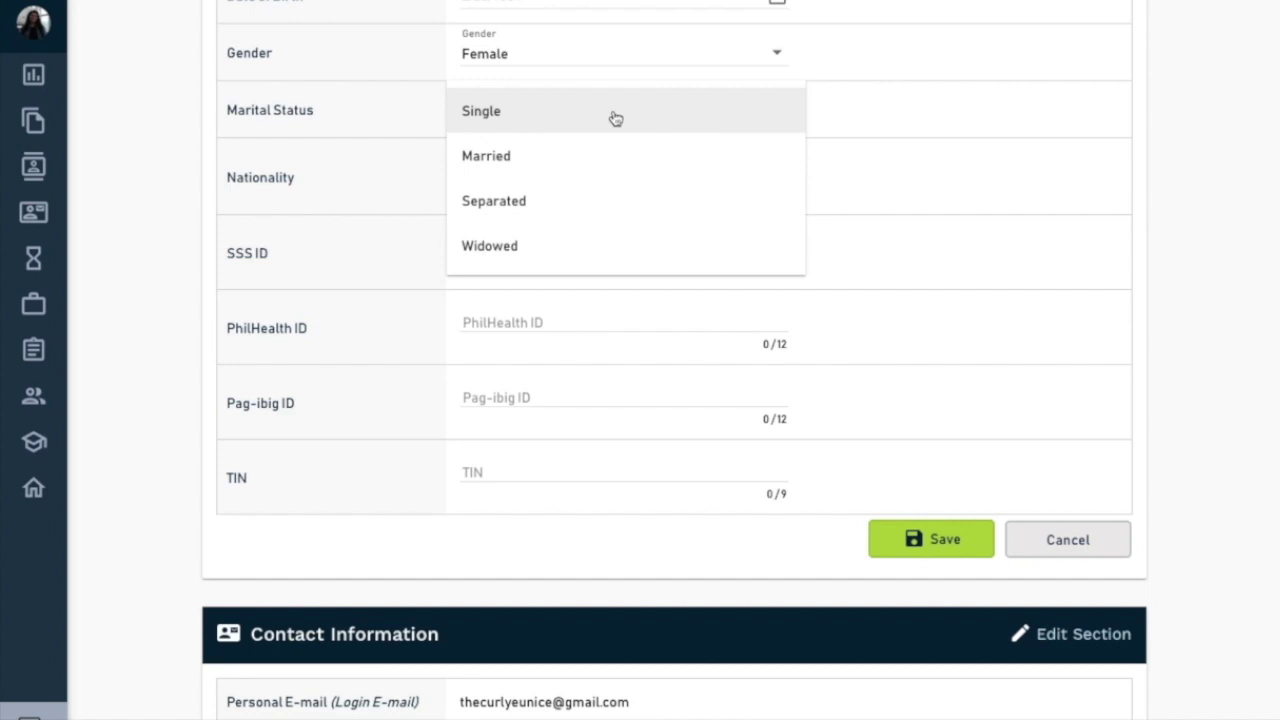
pyautogui.click(580, 109)
# - Choose Filipino as the nationality and save the Basic Information section
pyautogui.scroll(-1, 643, 208)
pyautogui.click(751, 86)
pyautogui.scroll(-20, 645, 195)
pyautogui.scroll(1, 640, 200)
pyautogui.scroll(20, 640, 200)
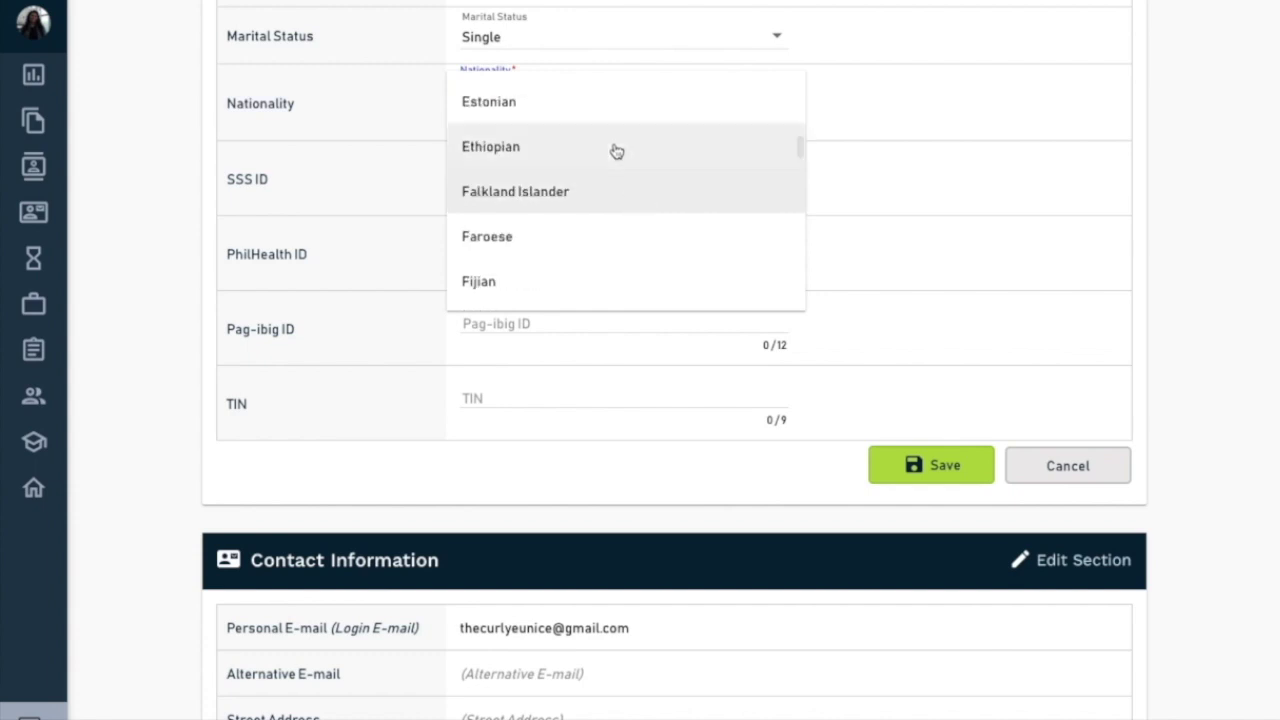
pyautogui.scroll(-1, 614, 208)
pyautogui.scroll(-2, 609, 209)
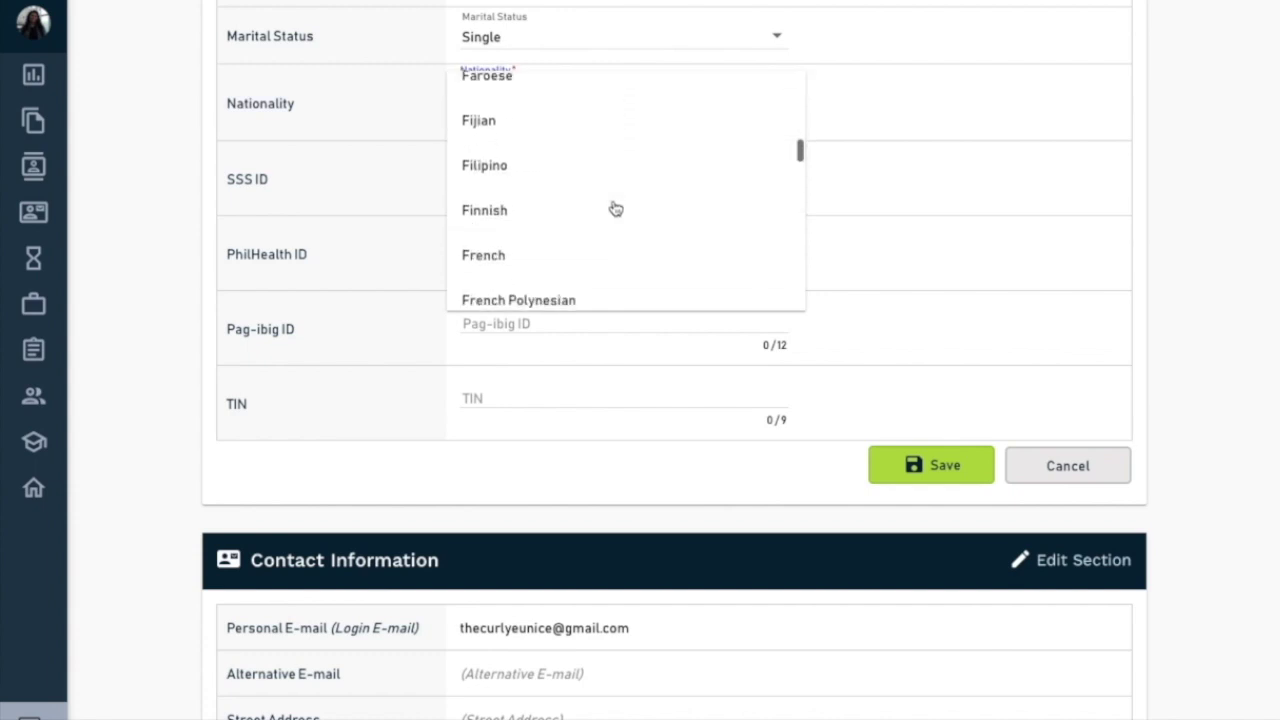
pyautogui.click(554, 186)
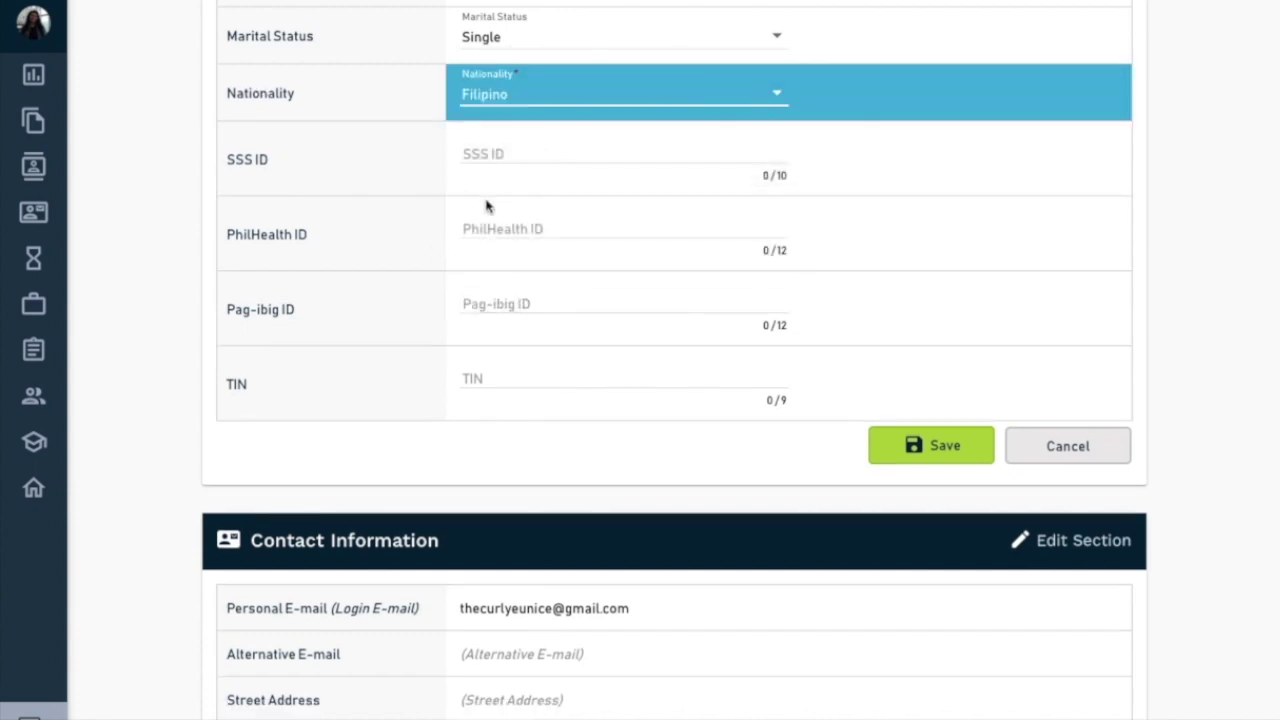
pyautogui.click(933, 444)
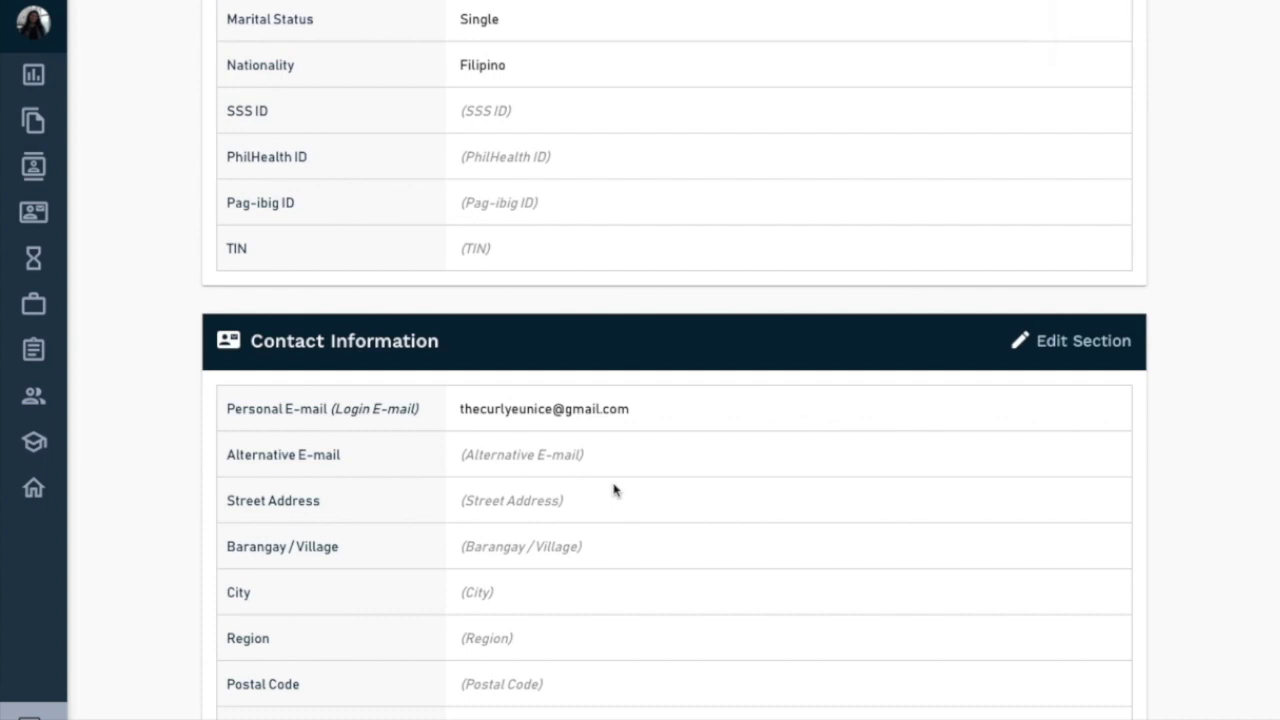
pyautogui.scroll(4, 614, 490)
# - Edit Contact Information and fill in the home address: street, barangay, city, region and postal code
pyautogui.scroll(-7, 614, 489)
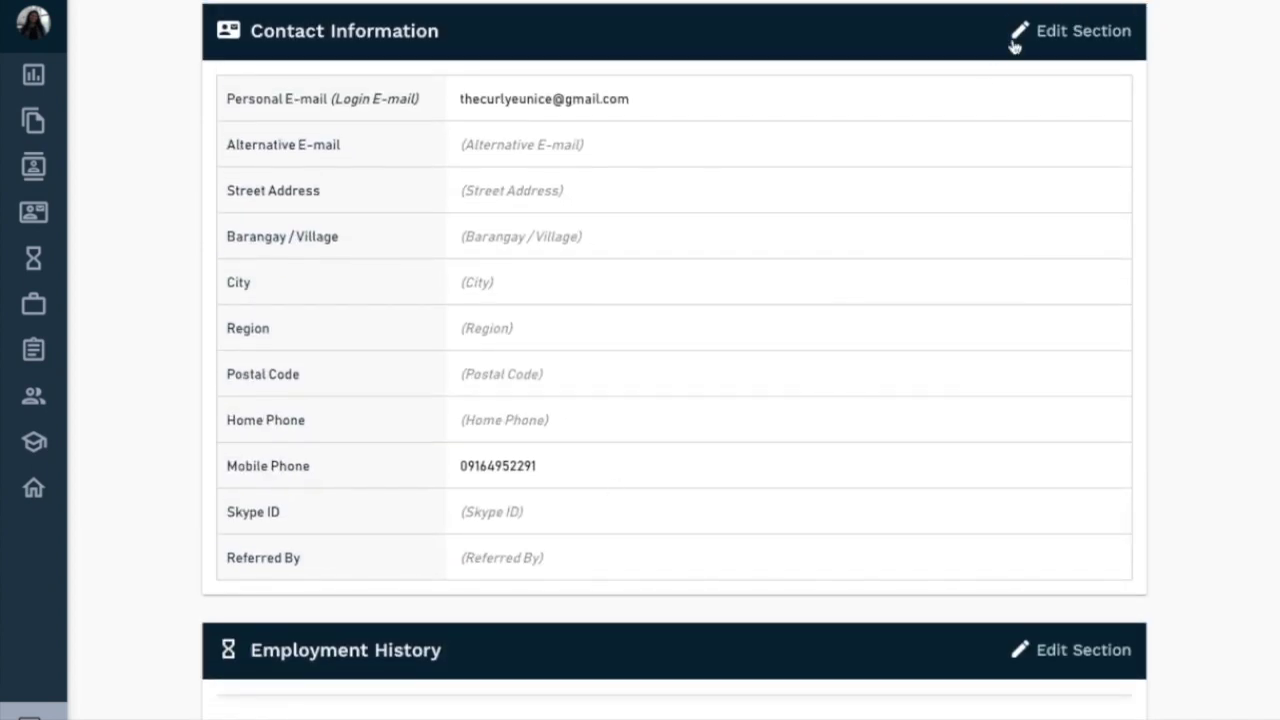
pyautogui.click(1016, 36)
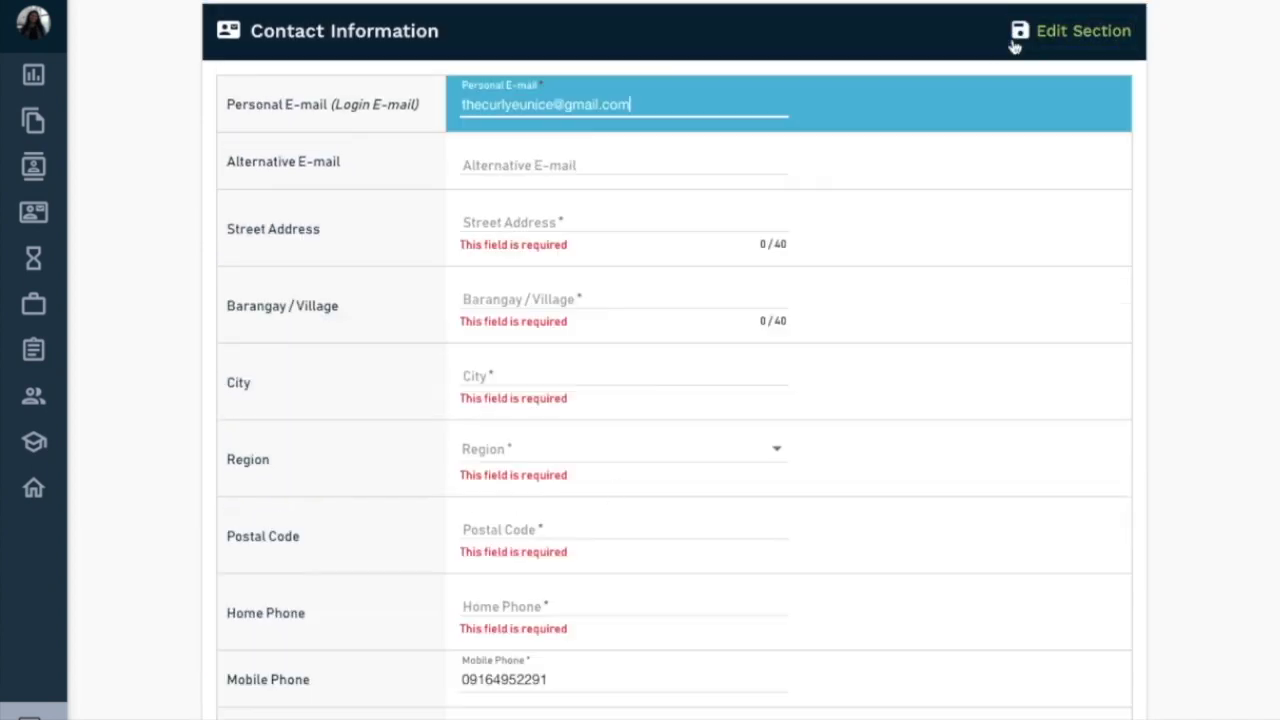
pyautogui.click(622, 230)
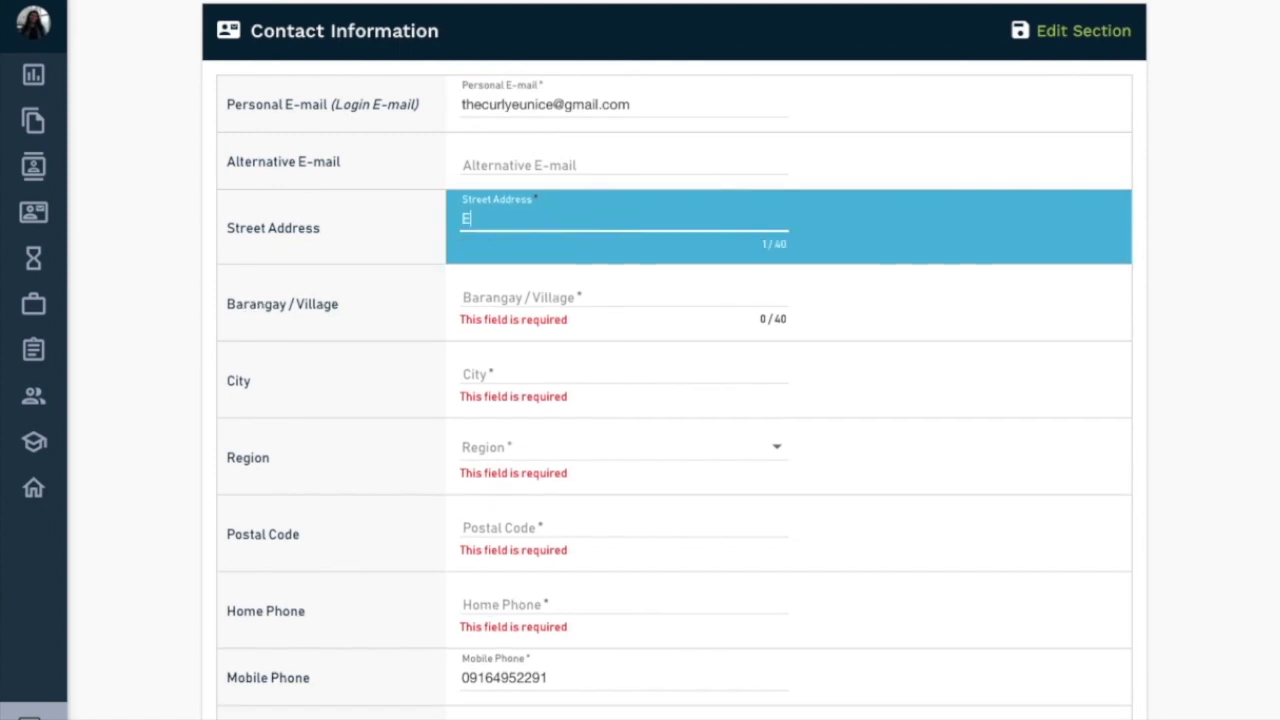
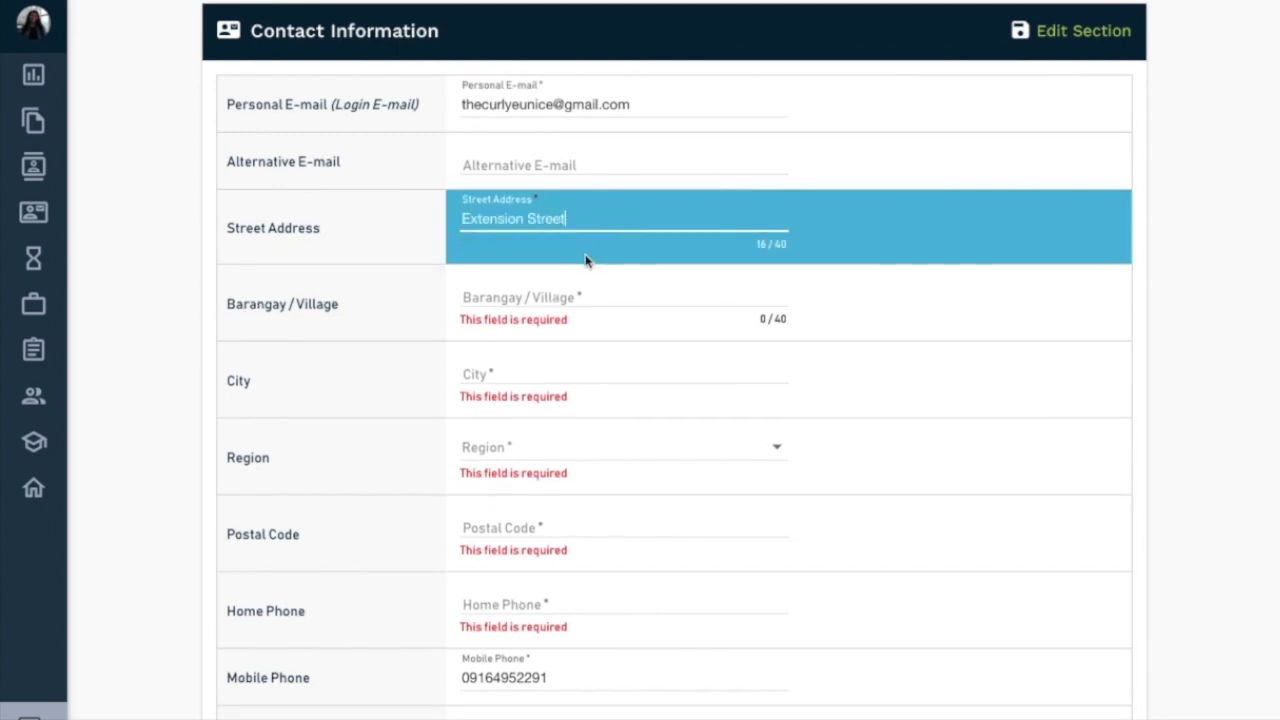
pyautogui.click(506, 293)
pyautogui.click(554, 357)
pyautogui.write('San MAa')
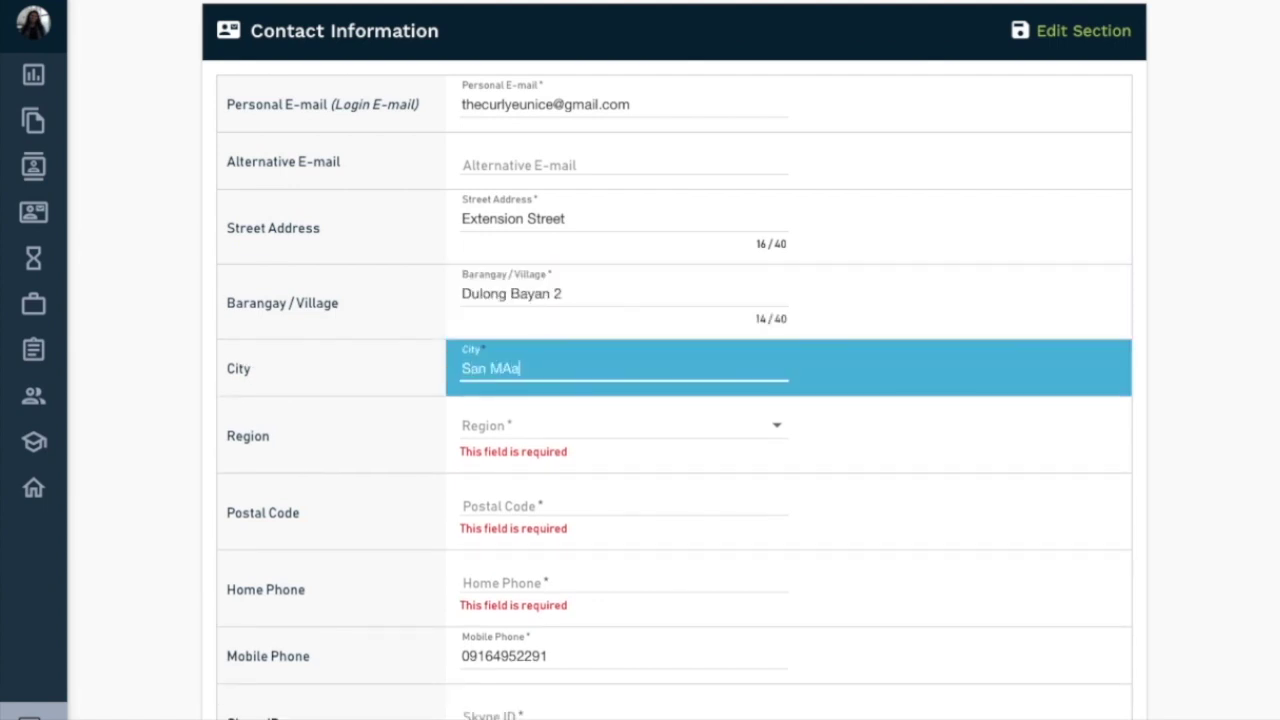
pyautogui.press('Tab')
pyautogui.press('r')
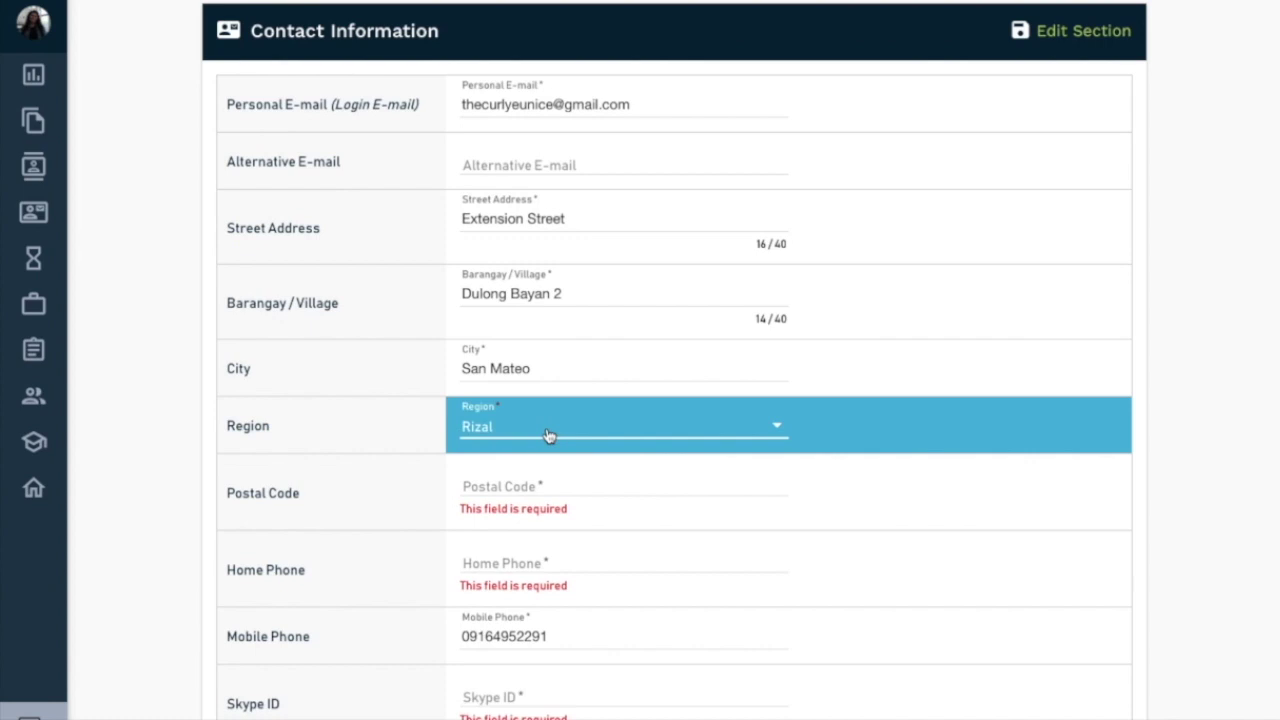
pyautogui.press('Tab')
pyautogui.write('18')
# - Add the home phone number and a Skype ID, then save the contact information
pyautogui.press('Tab')
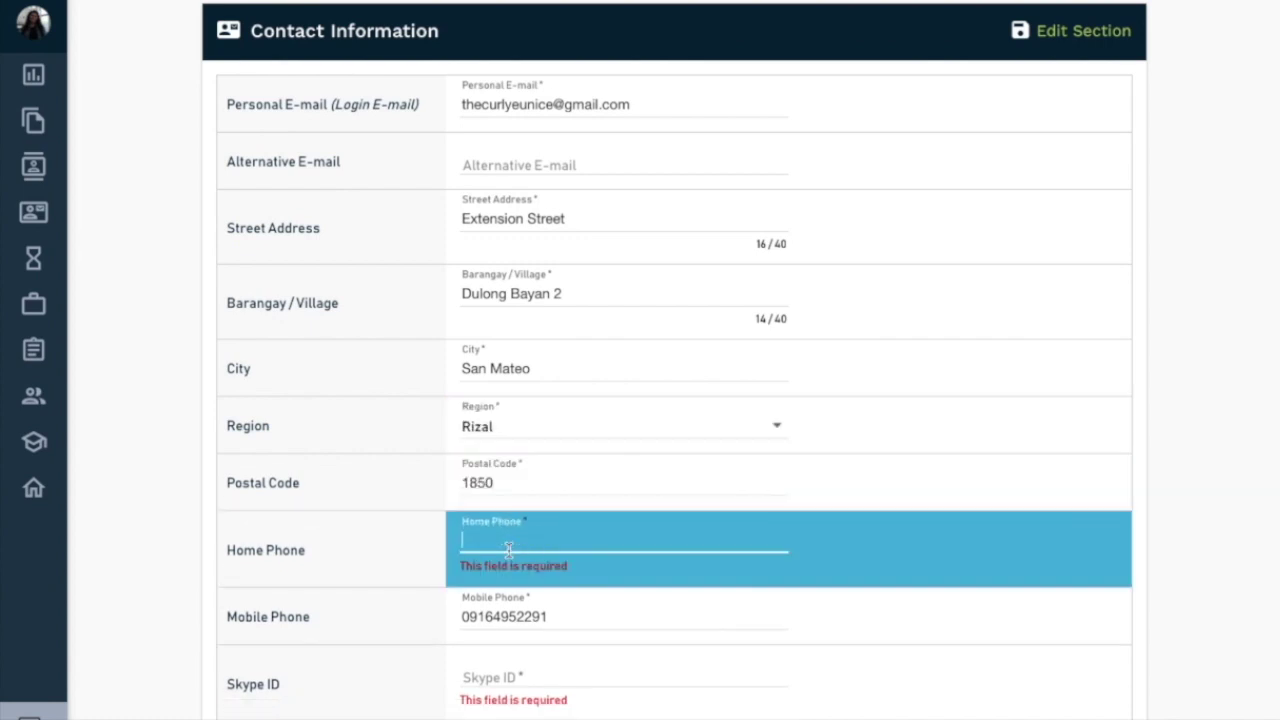
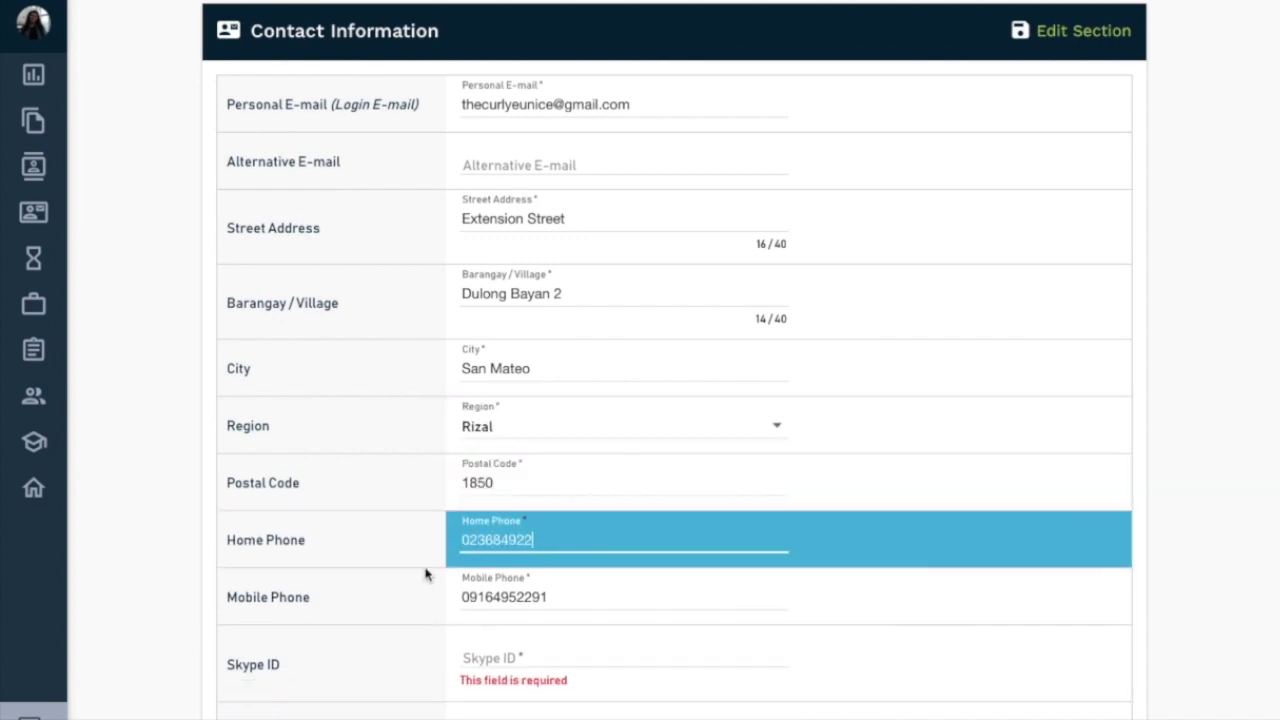
pyautogui.click(421, 583)
pyautogui.scroll(-1, 421, 583)
pyautogui.click(531, 537)
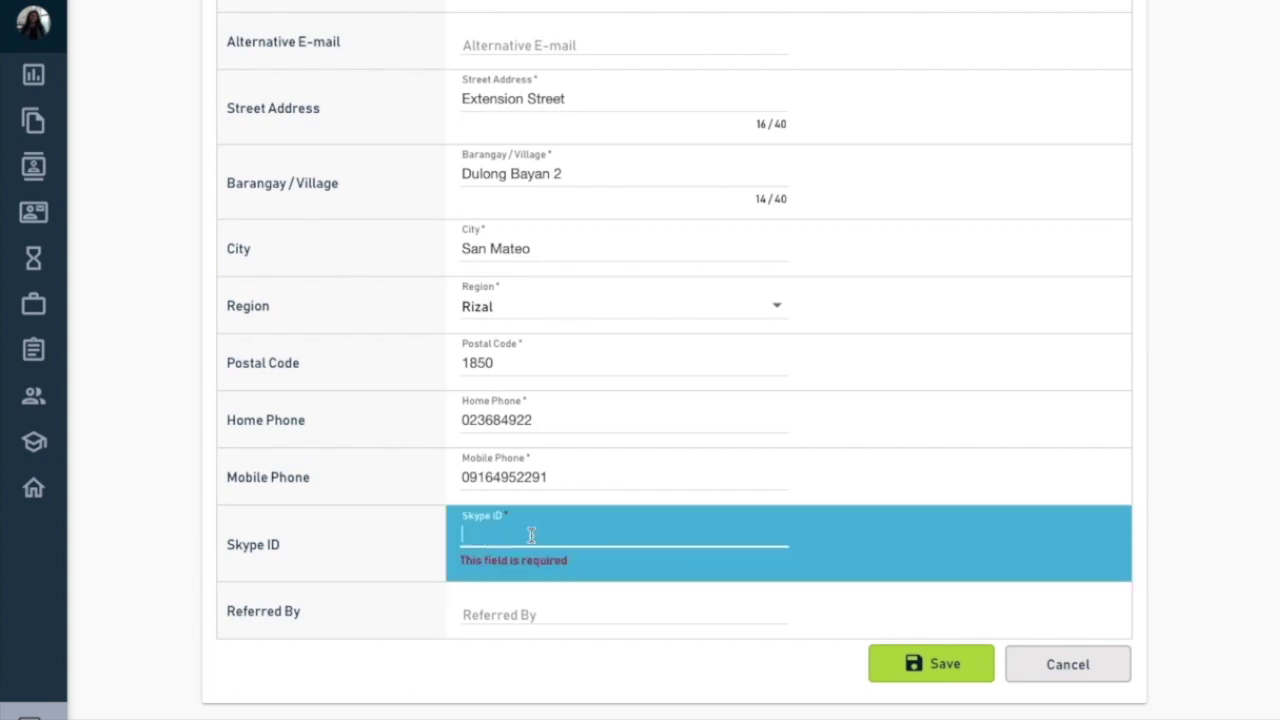
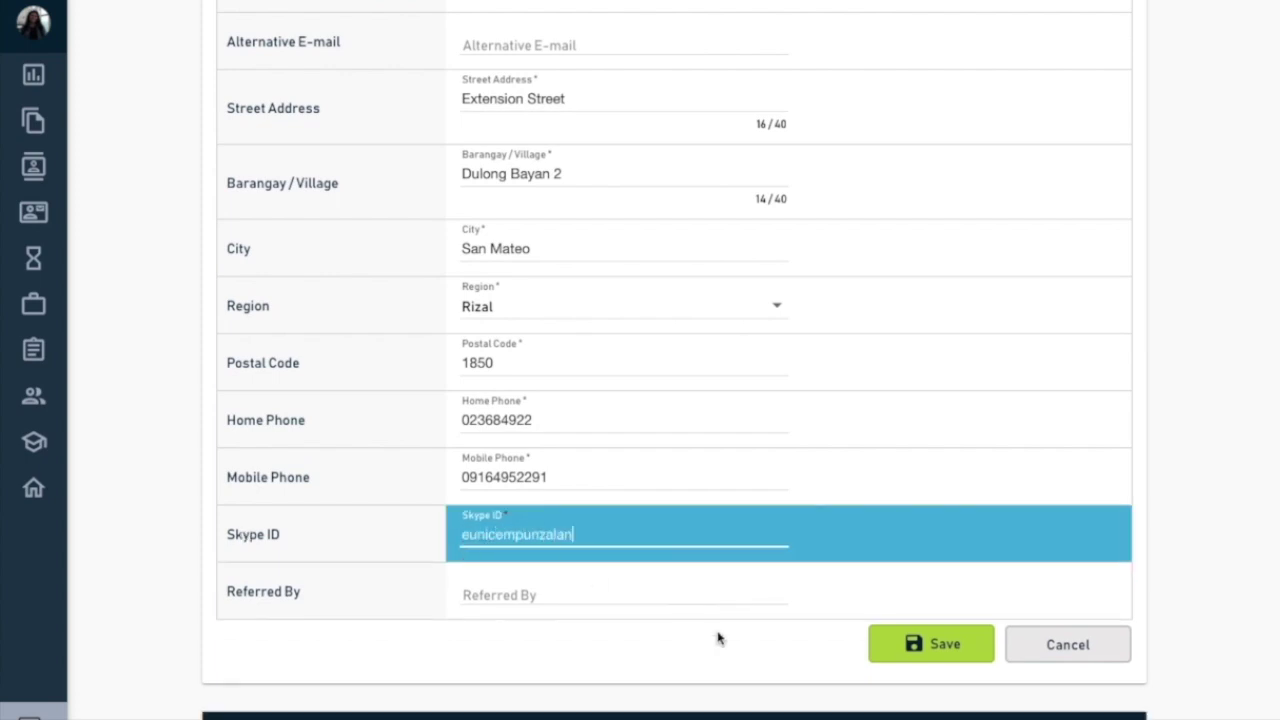
pyautogui.click(909, 645)
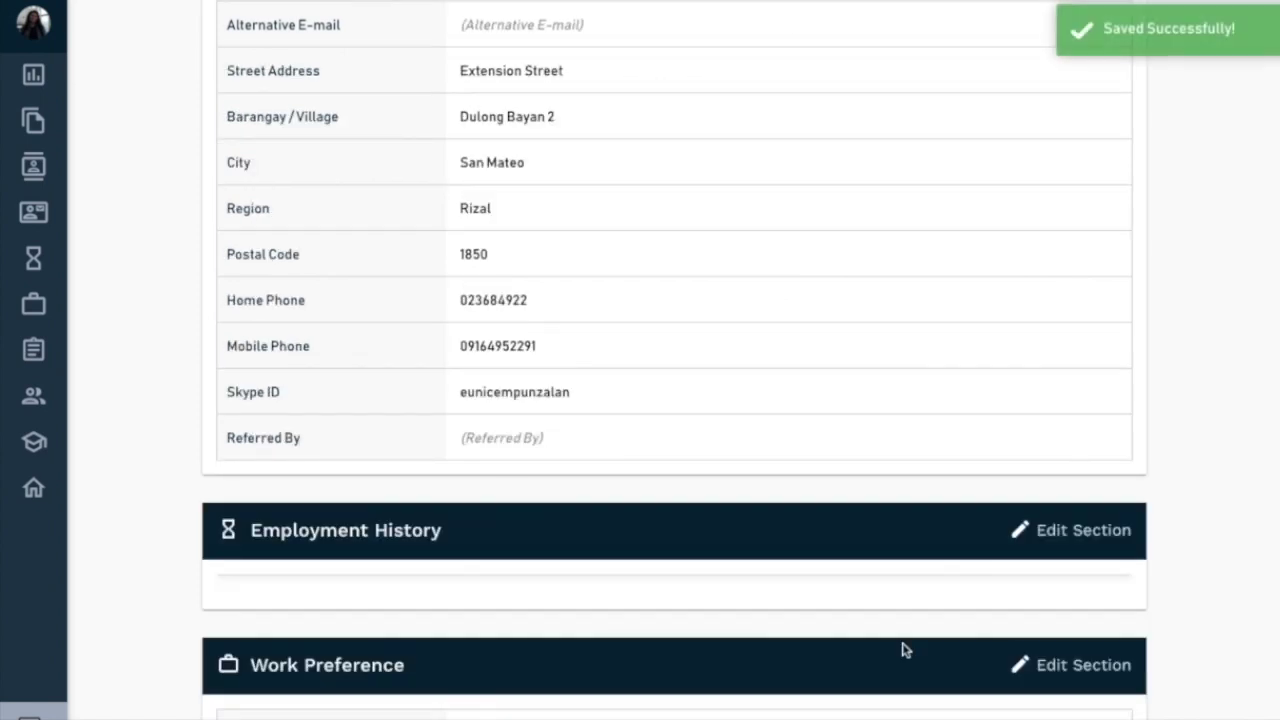
# - Add an Employment History entry with company 'Company 1' and position 'Online Marketing'
pyautogui.scroll(-4, 903, 650)
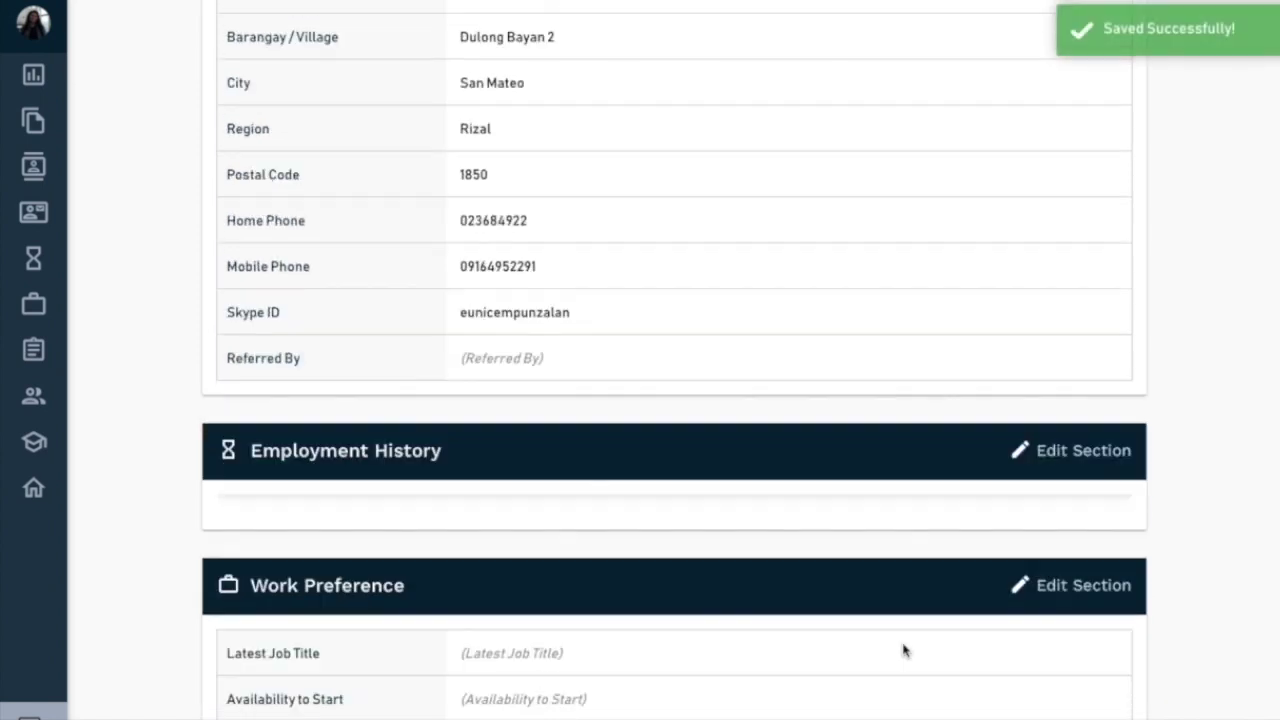
pyautogui.scroll(2, 903, 650)
pyautogui.click(1030, 372)
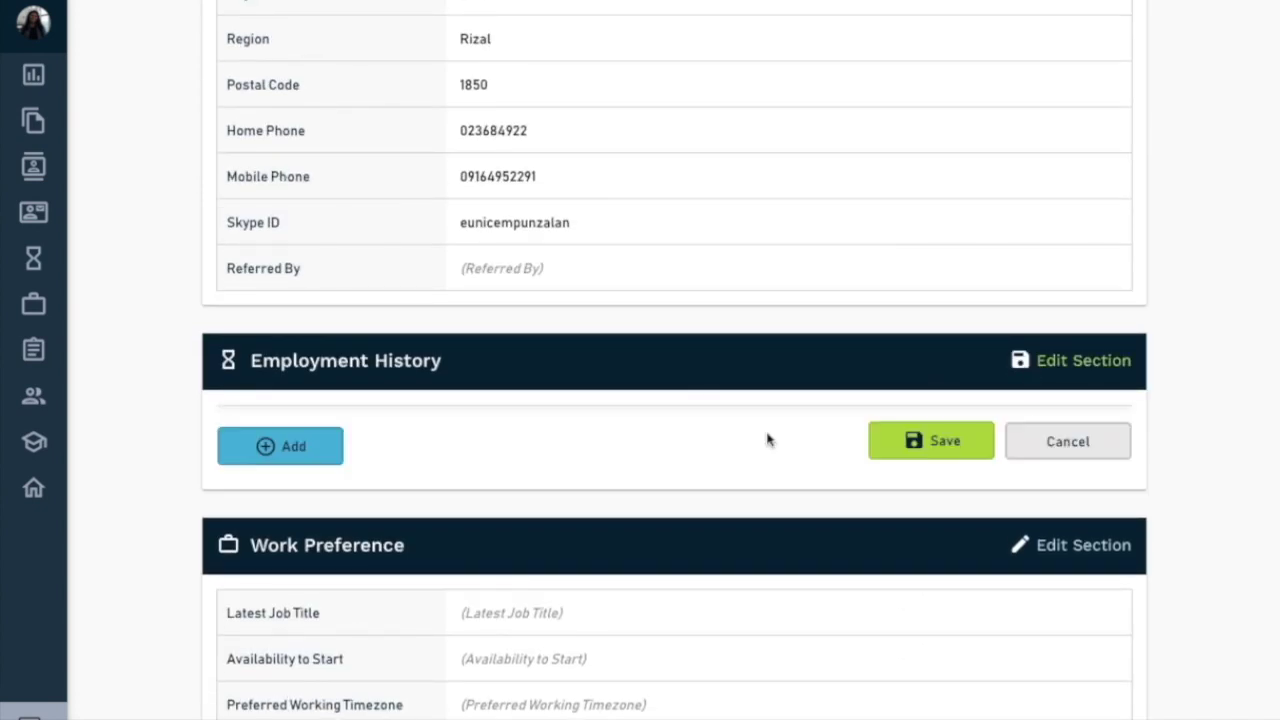
pyautogui.click(300, 445)
pyautogui.click(300, 430)
pyautogui.scroll(-2, 300, 430)
pyautogui.click(518, 292)
pyautogui.write('Company 1')
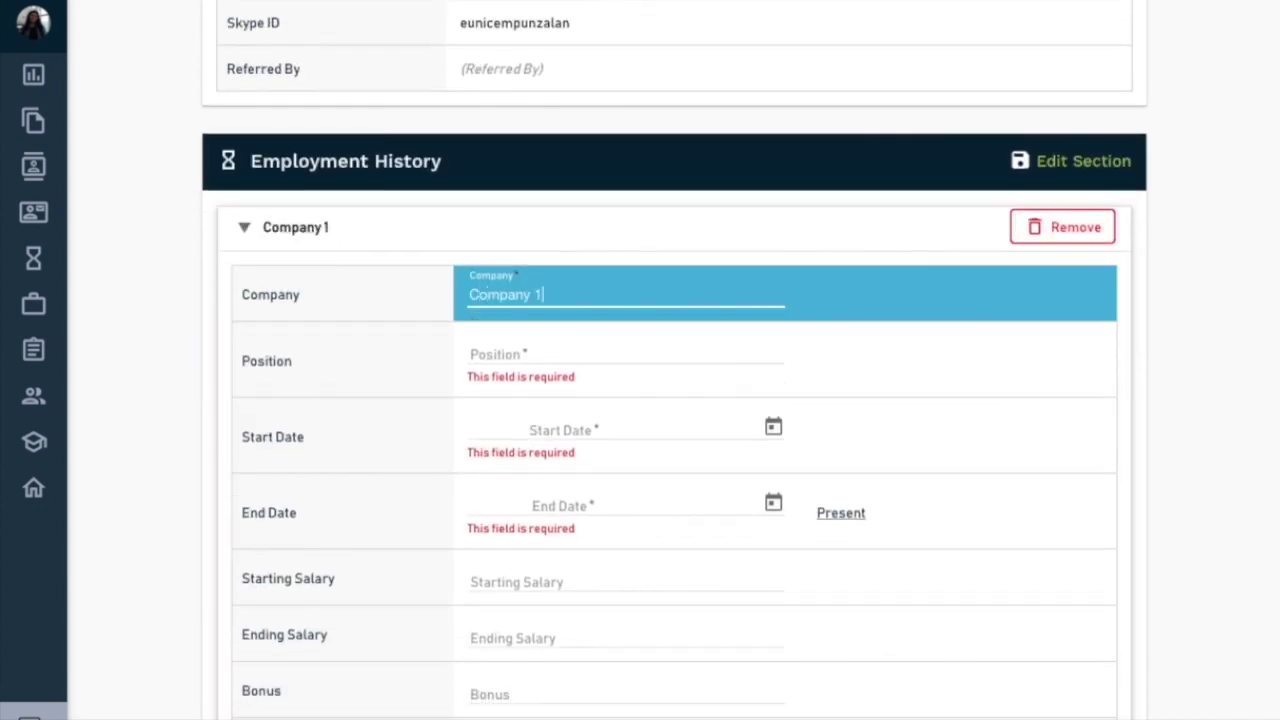
pyautogui.click(528, 357)
pyautogui.write('Online Marketing')
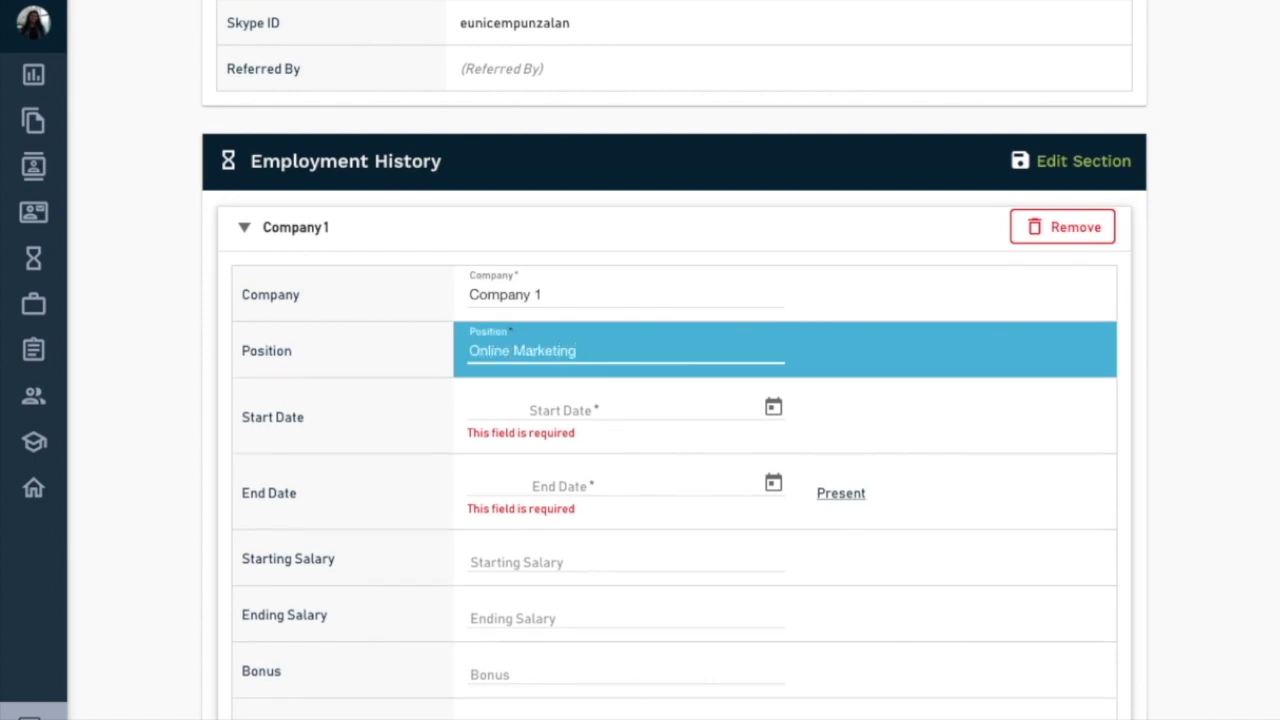
# - Set the Company 1 job's start date to 10/24/2016
pyautogui.click(574, 435)
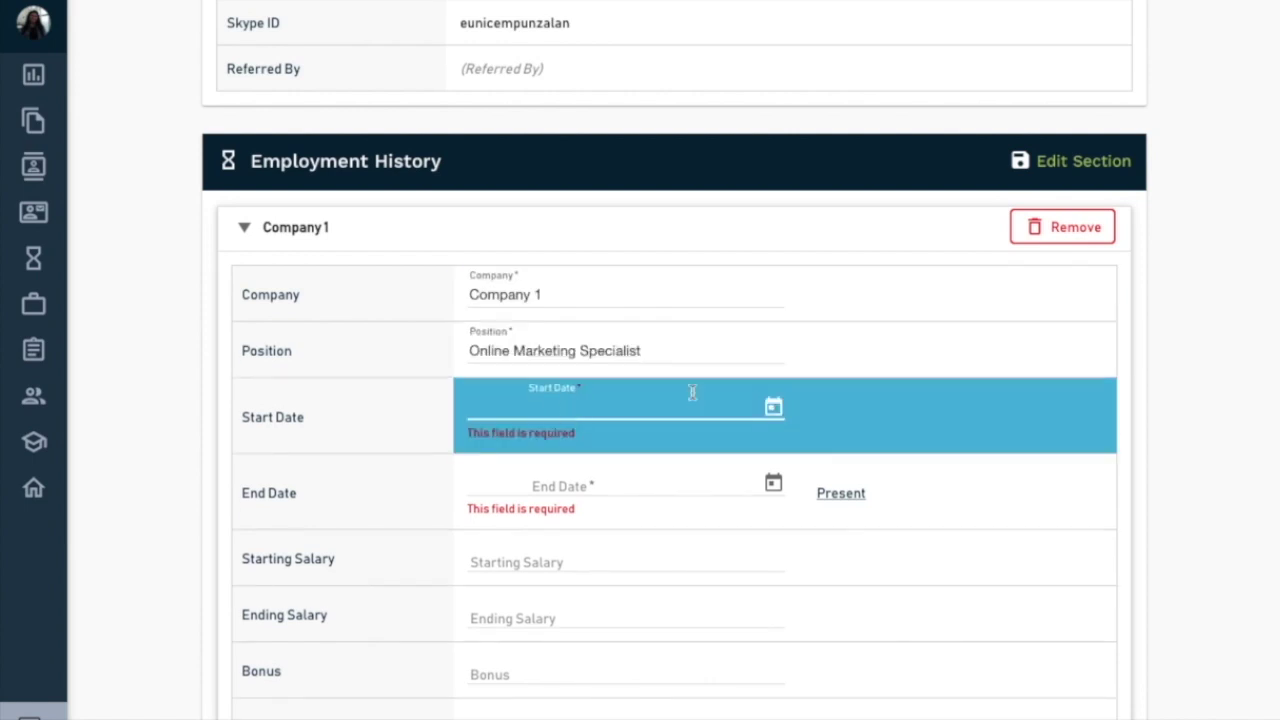
pyautogui.click(773, 407)
pyautogui.click(494, 485)
pyautogui.scroll(-3, 486, 490)
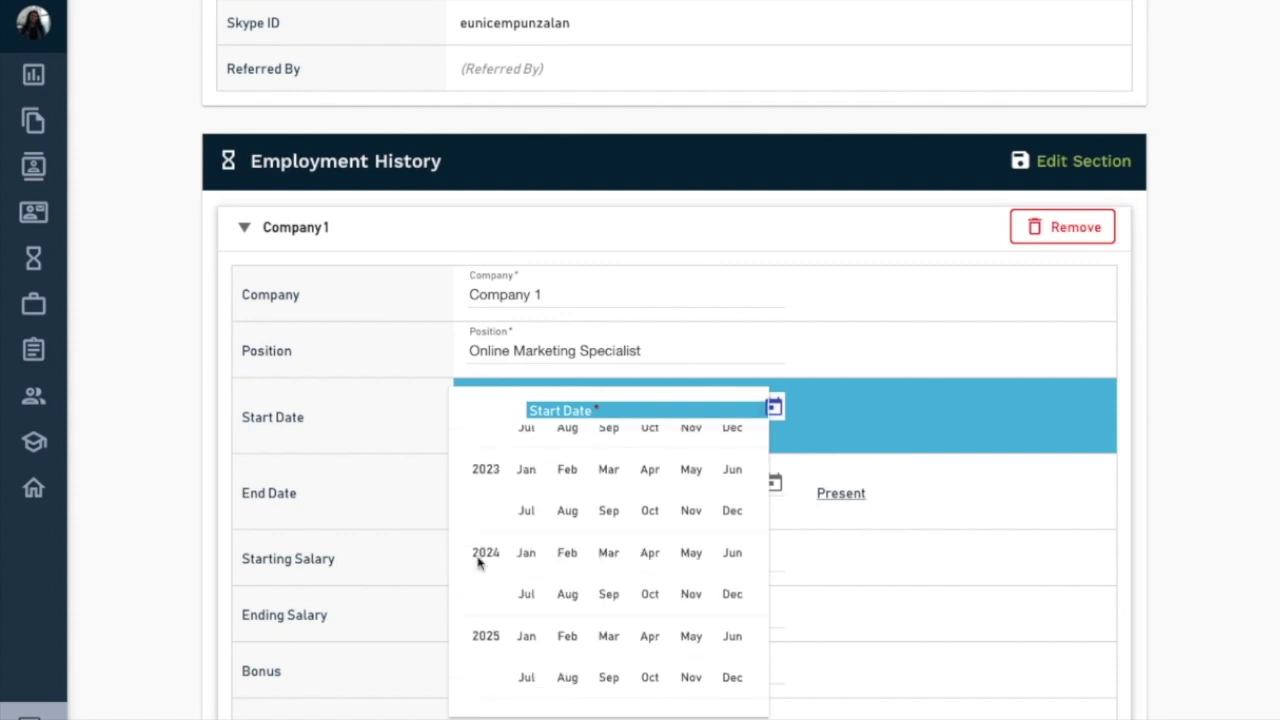
pyautogui.scroll(6, 480, 563)
pyautogui.scroll(1, 478, 560)
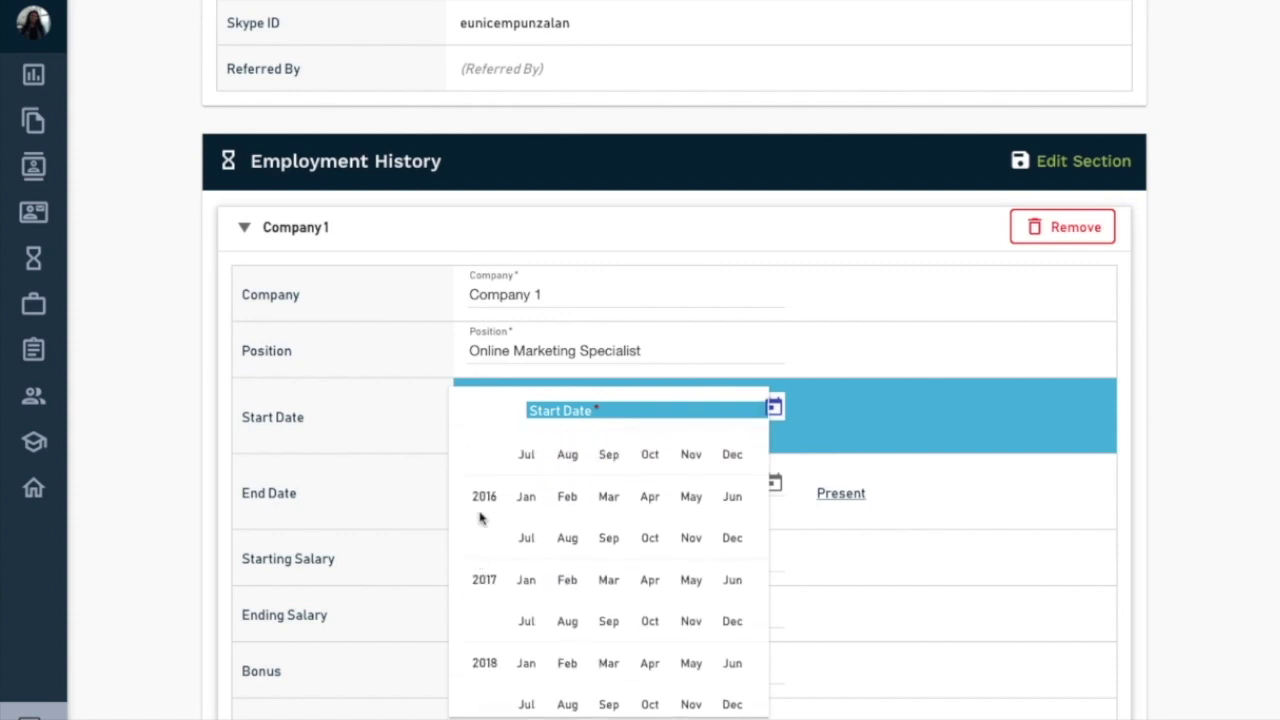
pyautogui.click(649, 537)
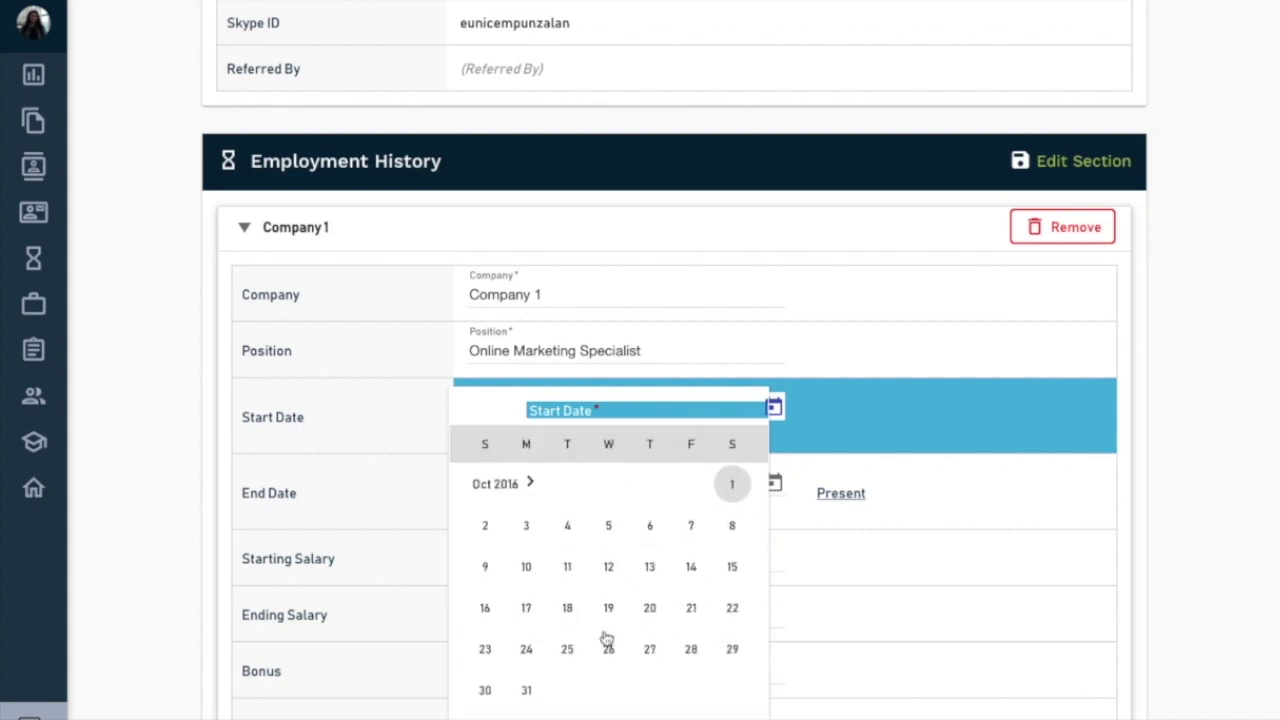
pyautogui.click(527, 649)
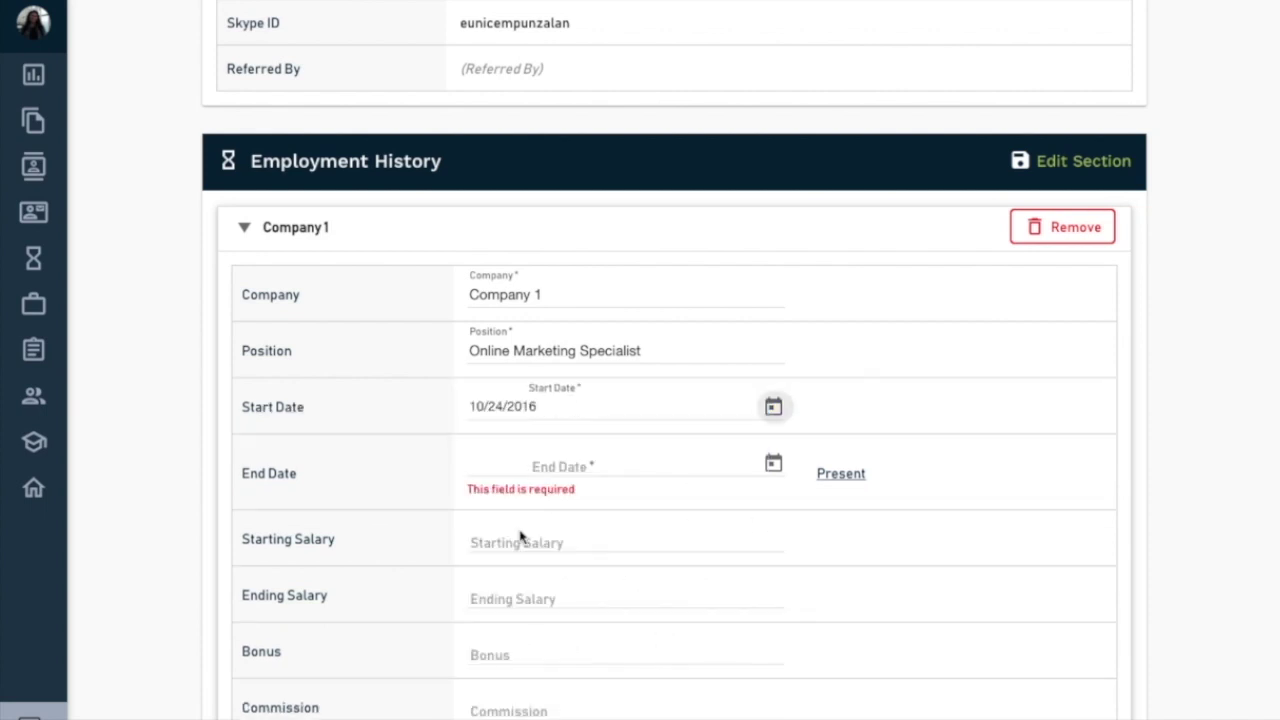
# - Set the Company 1 job's end date to 5/1/2017
pyautogui.click(773, 464)
pyautogui.click(500, 471)
pyautogui.scroll(2, 507, 540)
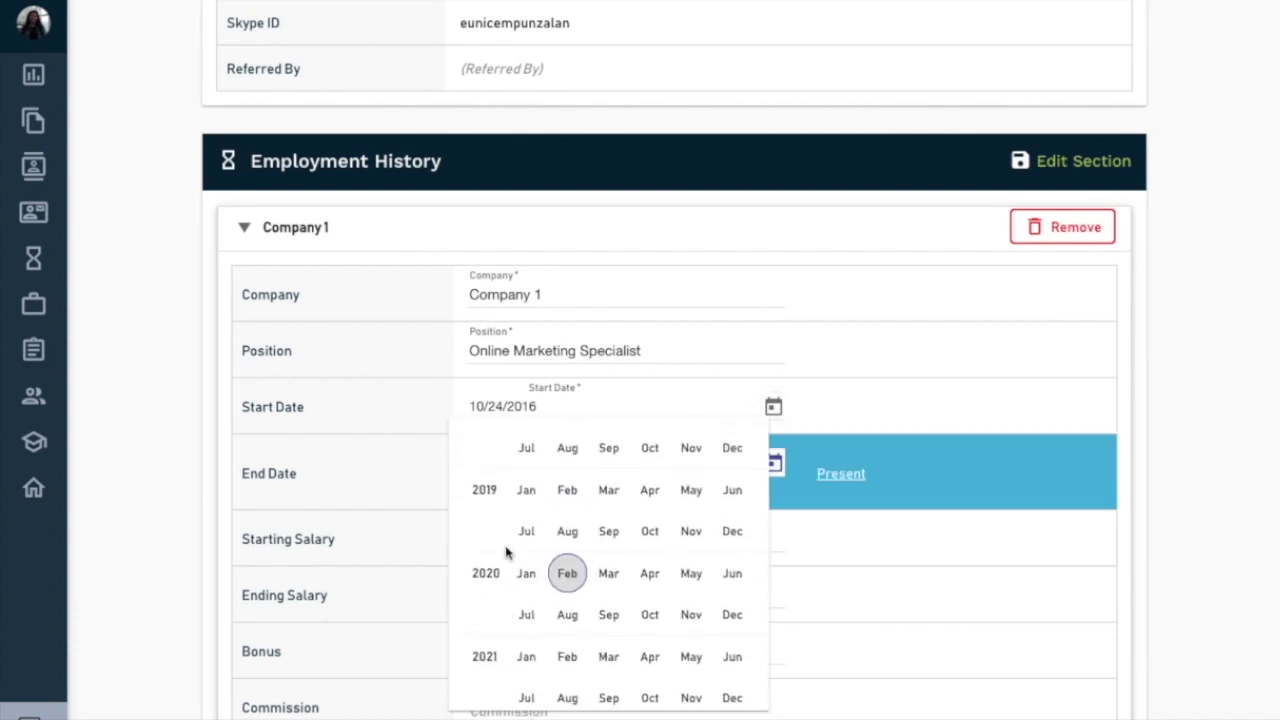
pyautogui.scroll(2, 507, 552)
pyautogui.click(690, 505)
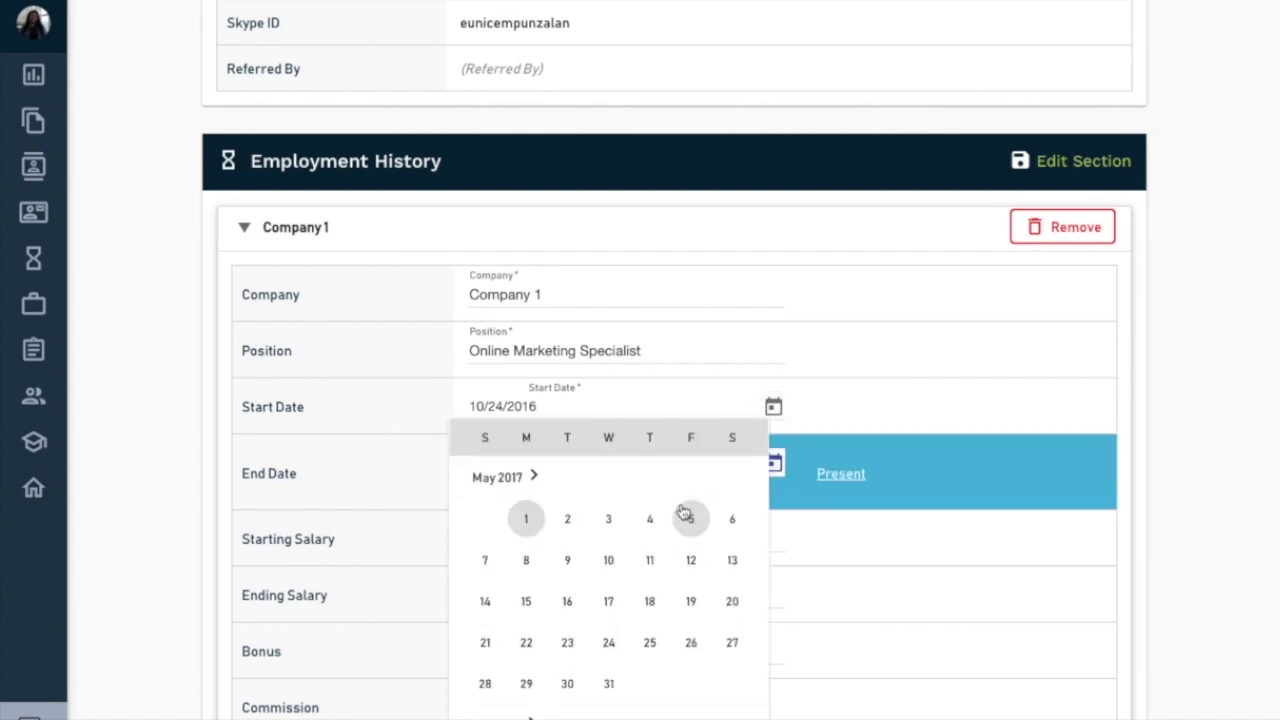
pyautogui.click(526, 518)
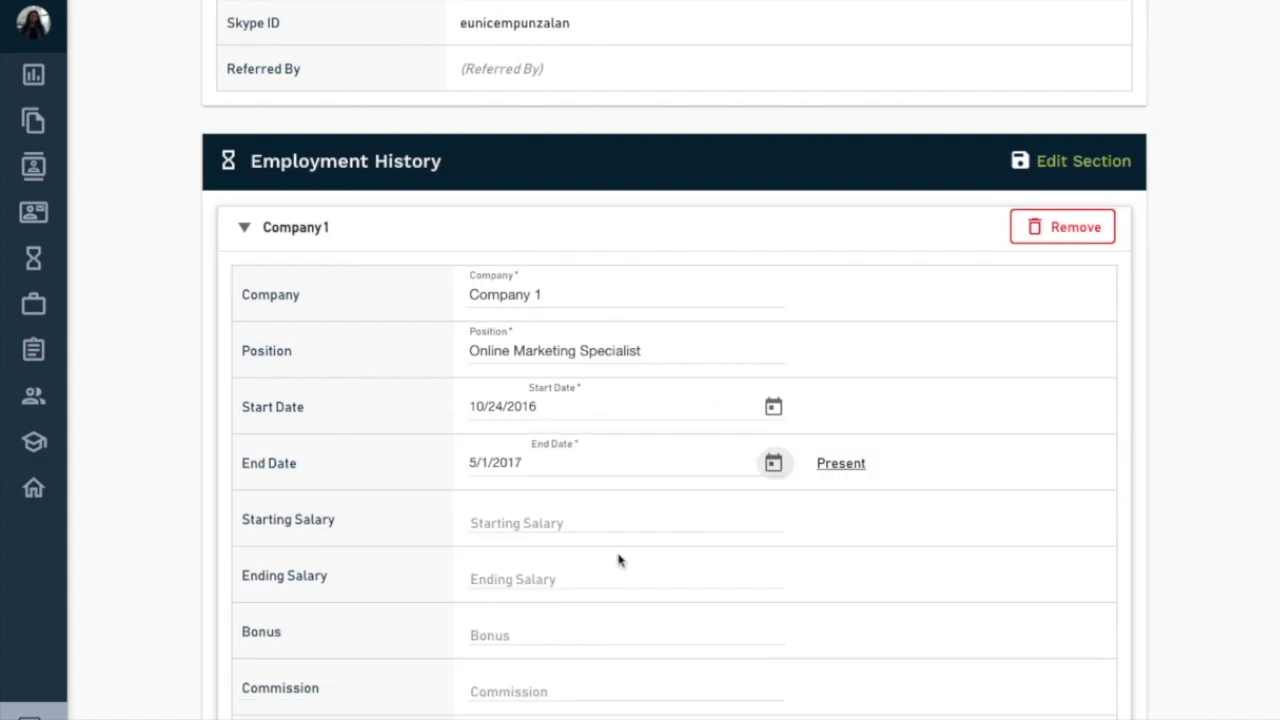
pyautogui.scroll(-1, 583, 545)
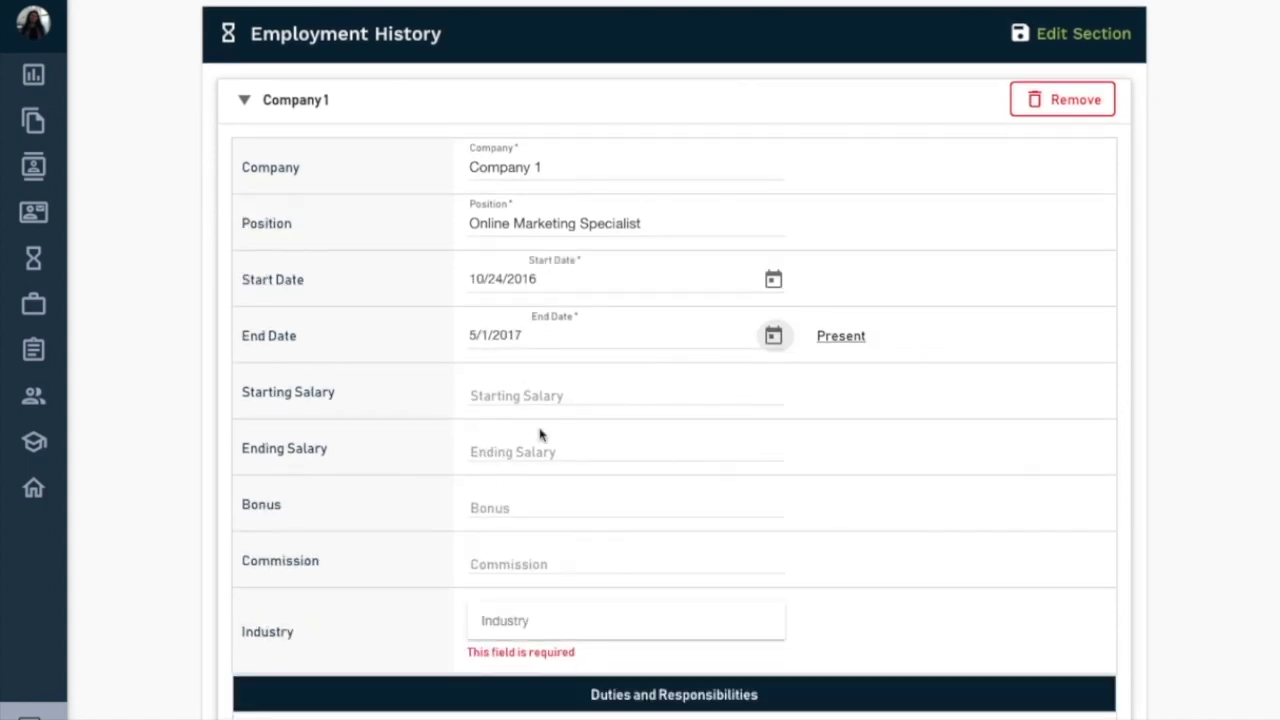
# - Pick Automobile / Automotive Ancillary / Vehicle from the Industry list after a fruitless search
pyautogui.scroll(-1, 546, 469)
pyautogui.click(543, 585)
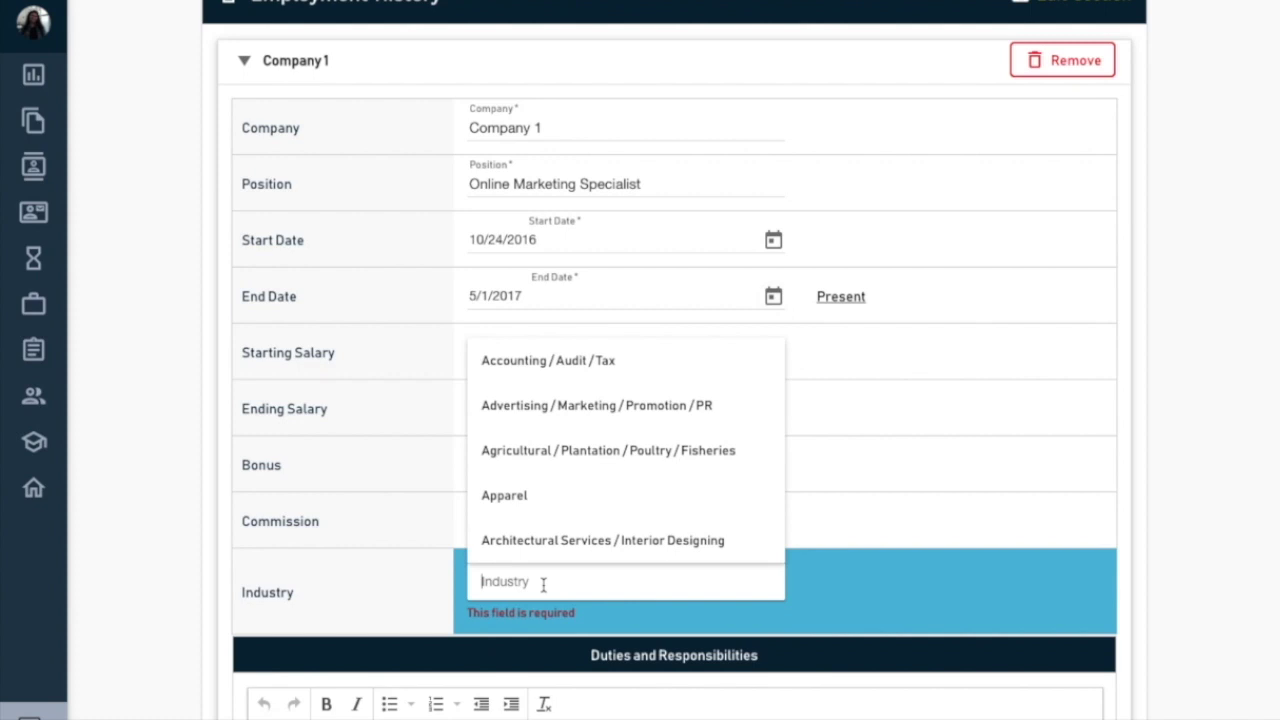
pyautogui.write('Eco')
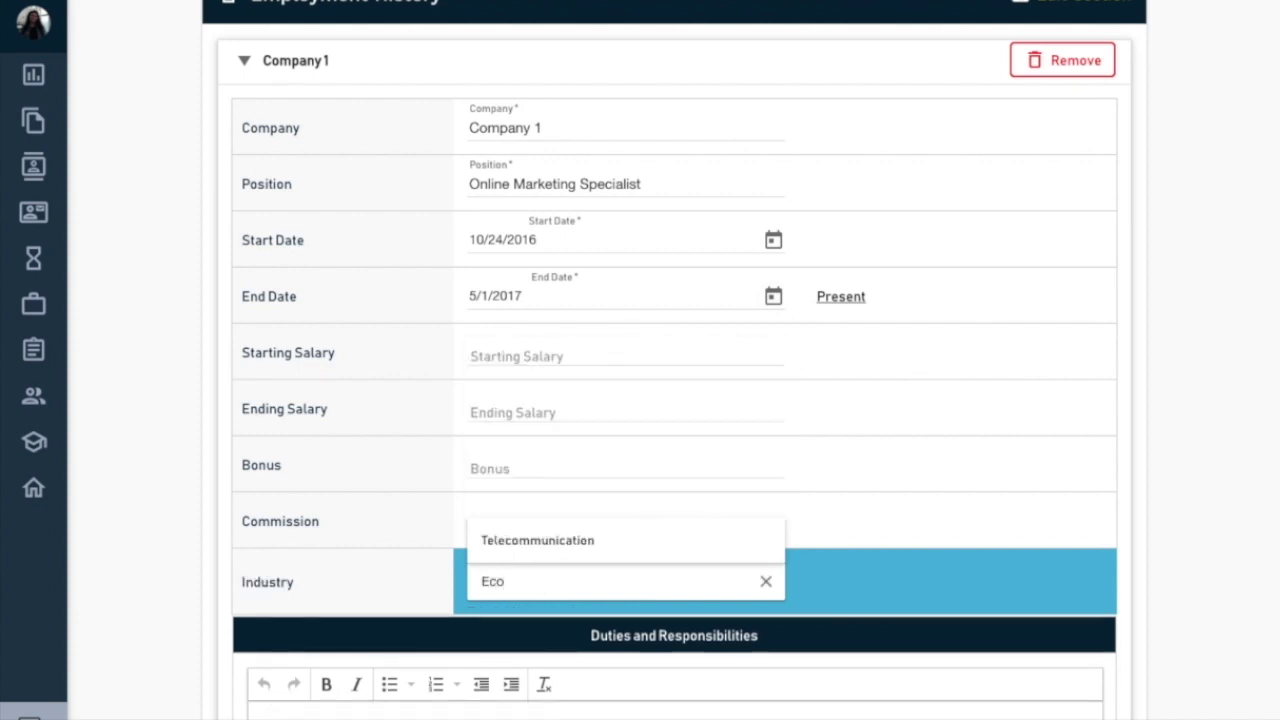
pyautogui.press('BackSpace')
pyautogui.press('BackSpace')
pyautogui.press('BackSpace')
pyautogui.write('commer')
pyautogui.hotkey('ctrl', 'a')
pyautogui.write('E')
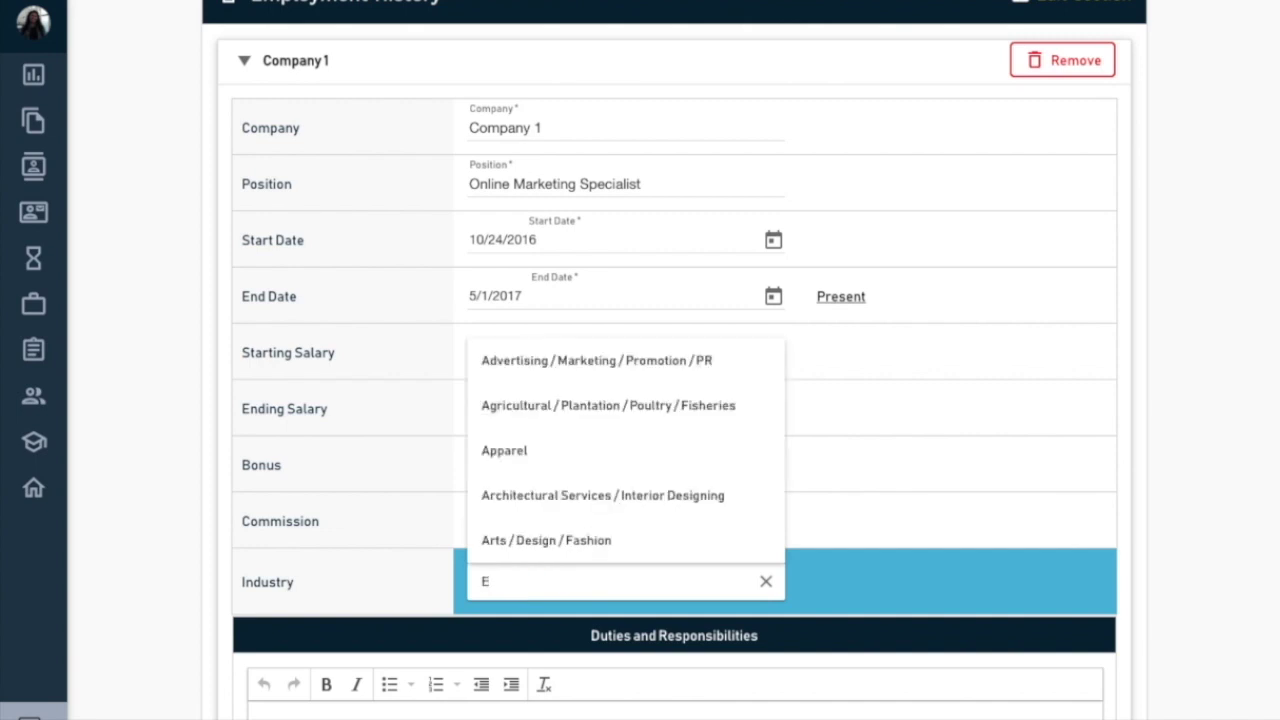
pyautogui.write(' c')
pyautogui.press('BackSpace')
pyautogui.press('BackSpace')
pyautogui.press('BackSpace')
pyautogui.scroll(-3, 589, 437)
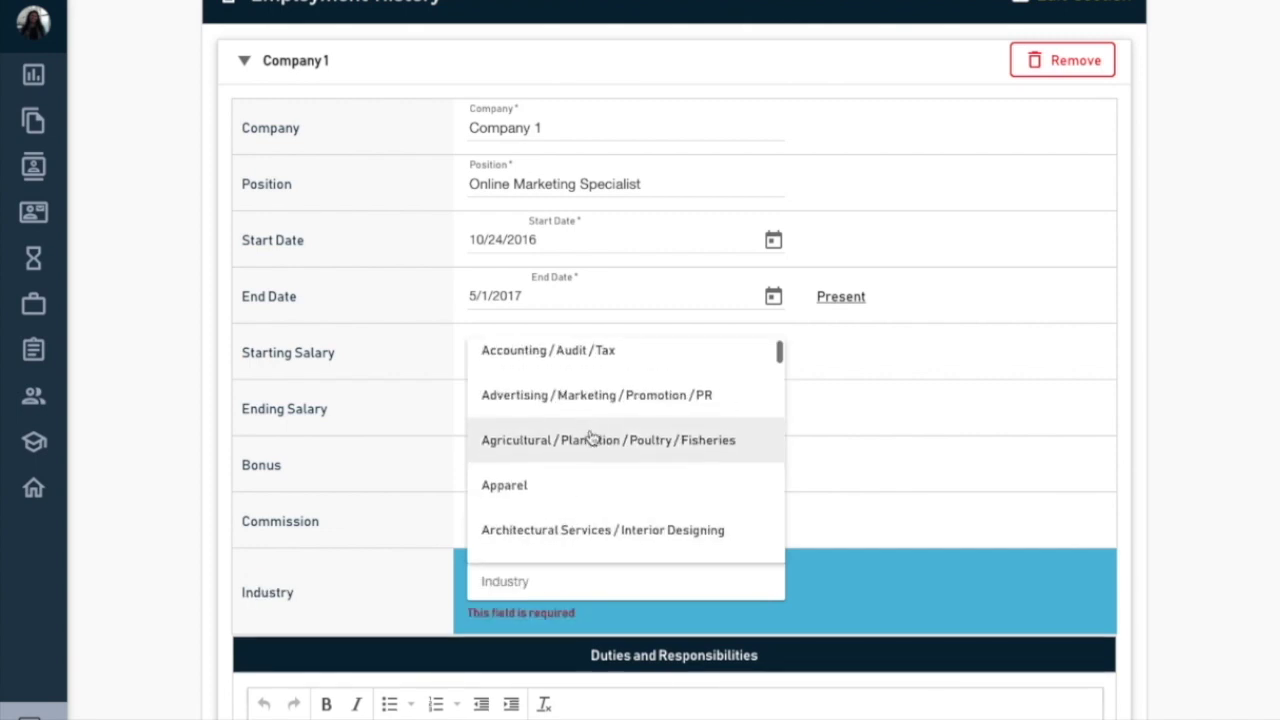
pyautogui.scroll(-1, 589, 436)
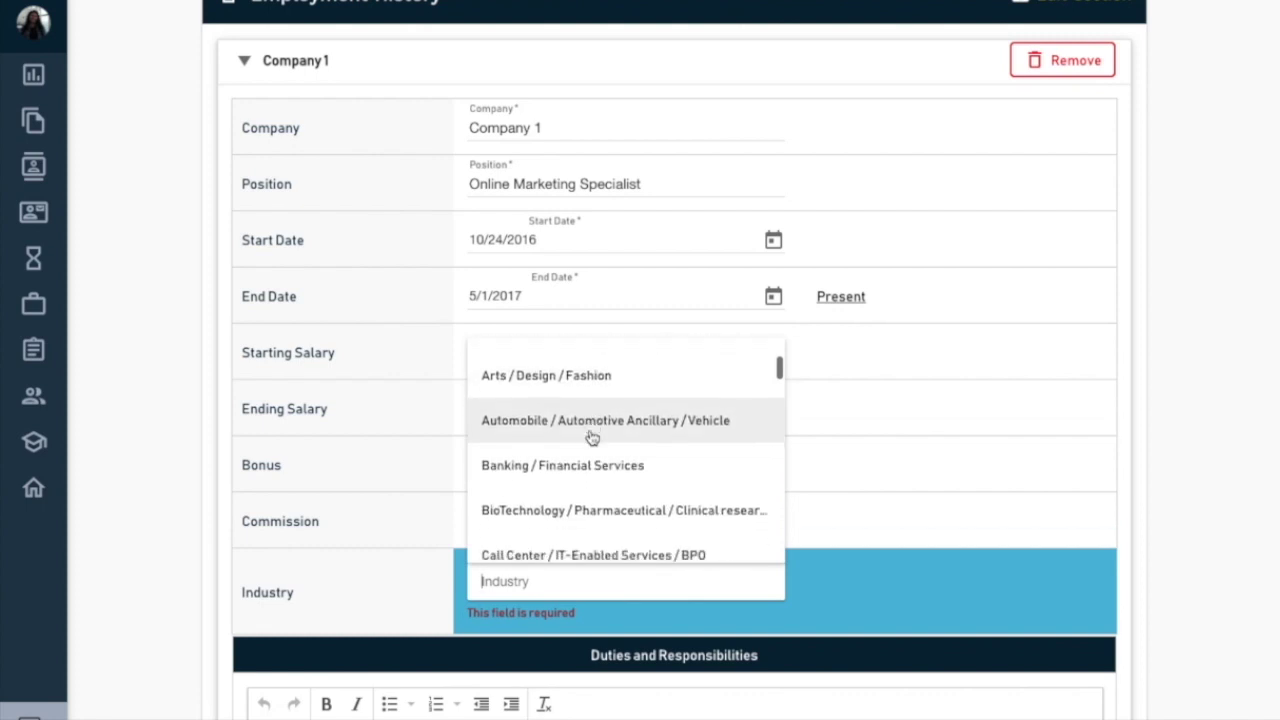
pyautogui.click(583, 434)
pyautogui.scroll(-1, 380, 603)
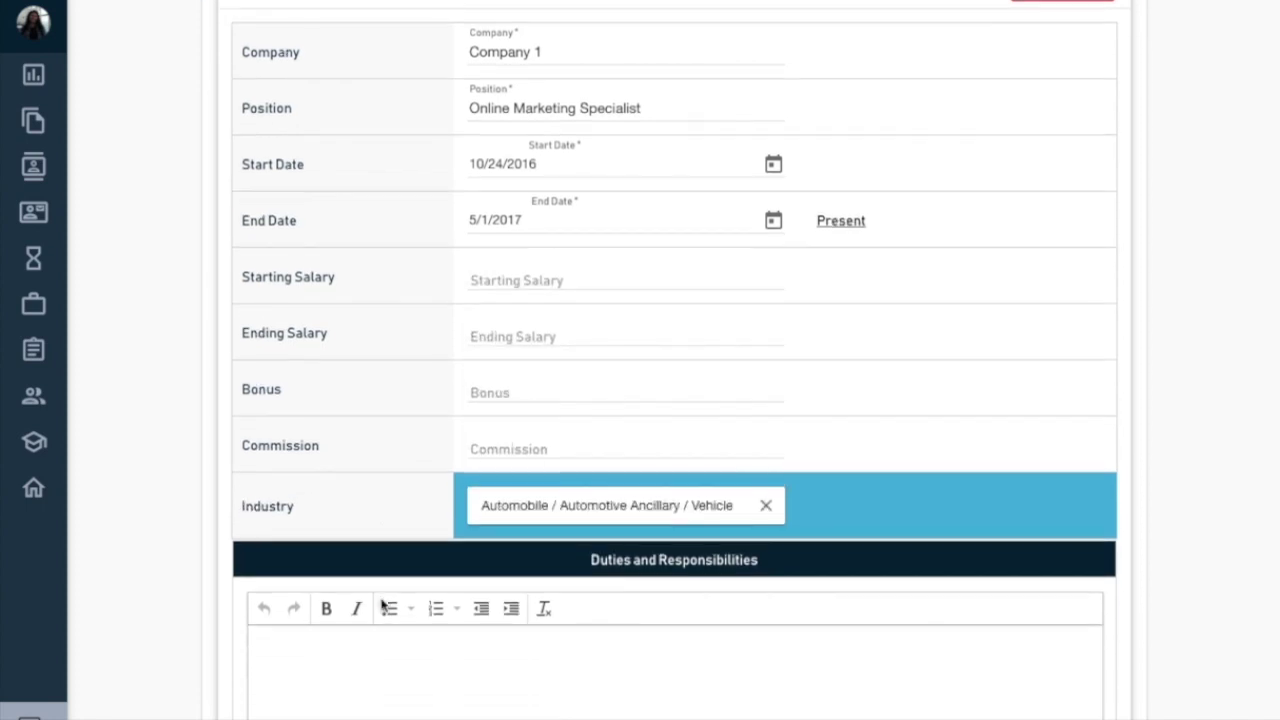
pyautogui.scroll(2, 380, 605)
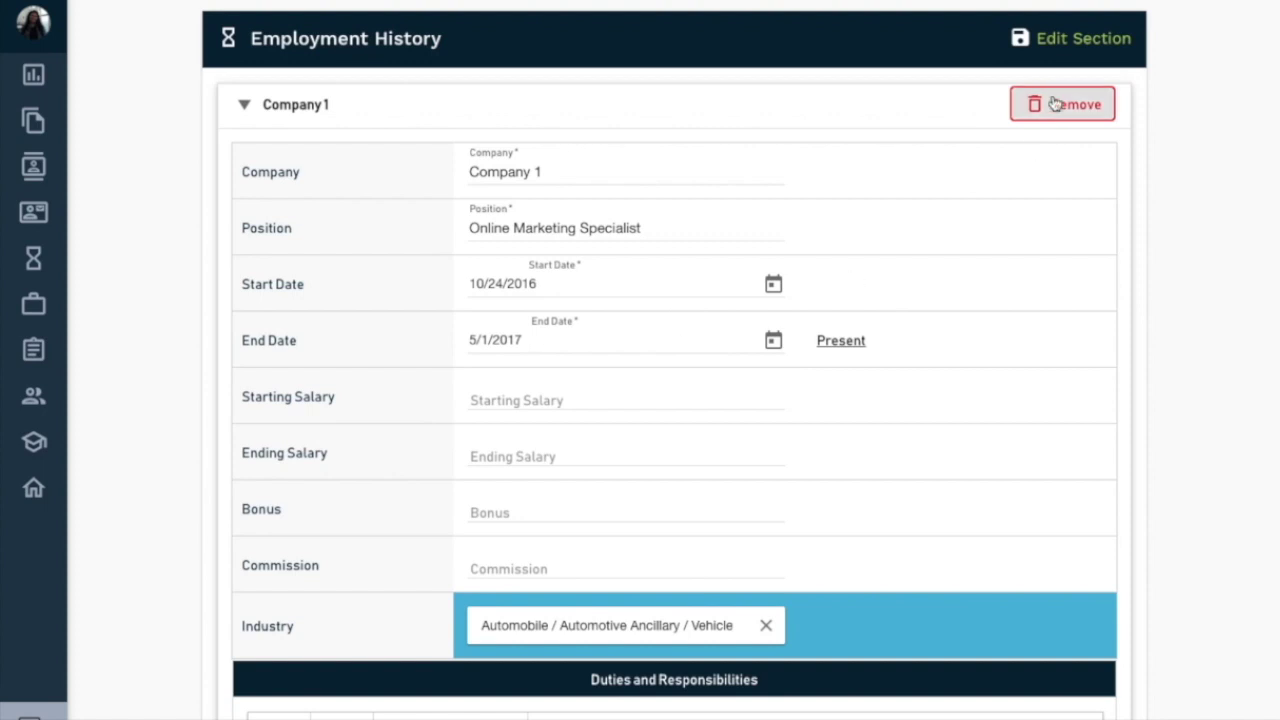
pyautogui.scroll(-2, 843, 429)
# - Write the termination reason: the Binondo Manila office takes 3-5 hours of travel daily
pyautogui.scroll(-4, 843, 429)
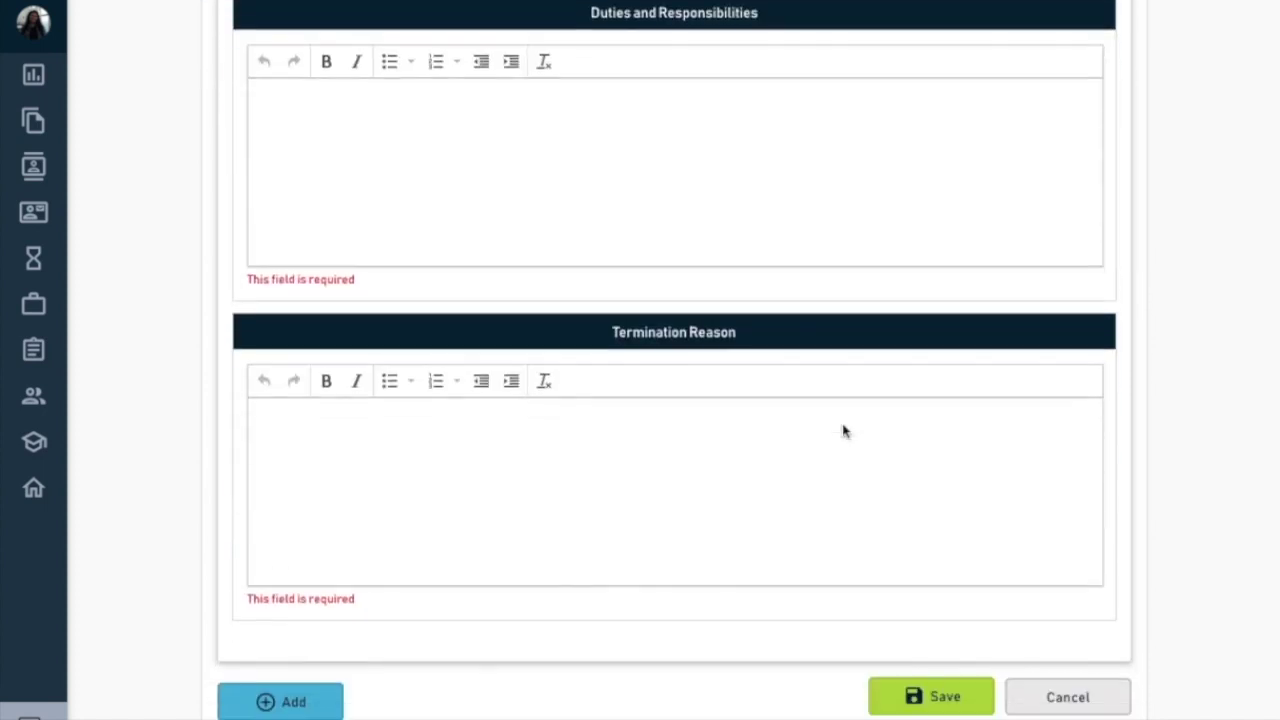
pyautogui.click(661, 522)
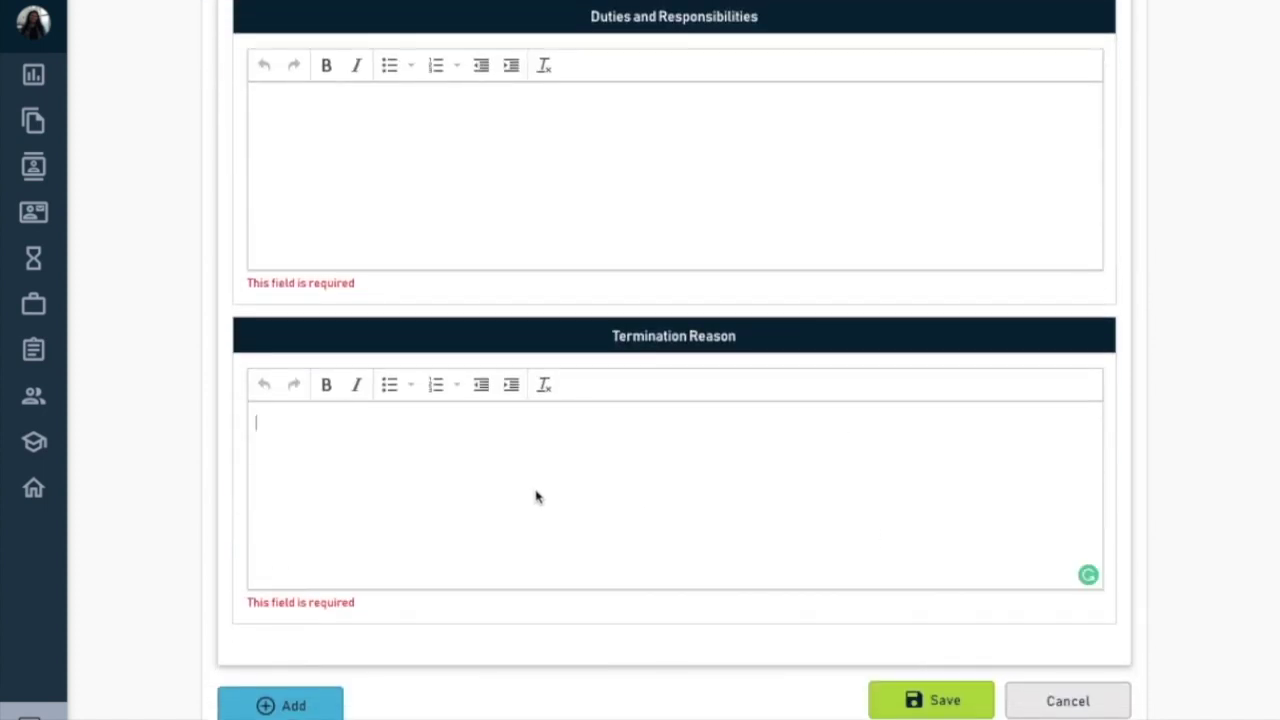
pyautogui.write('Becaus')
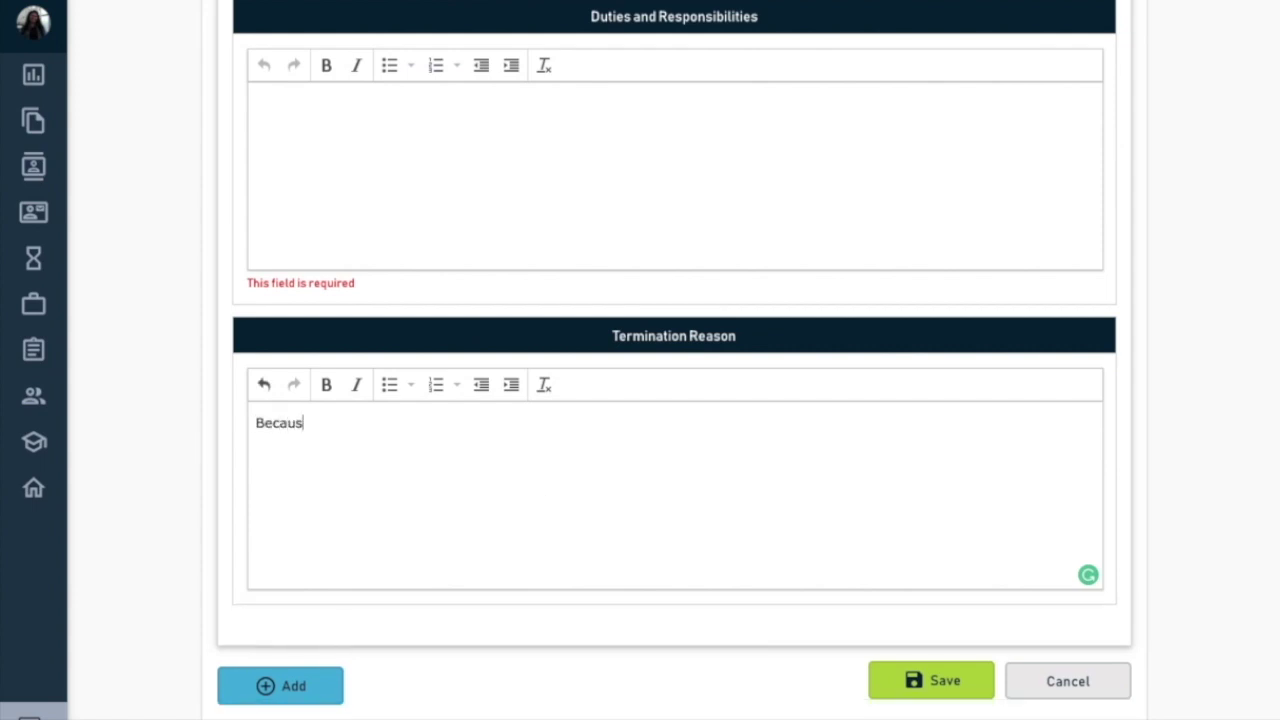
pyautogui.write('Of')
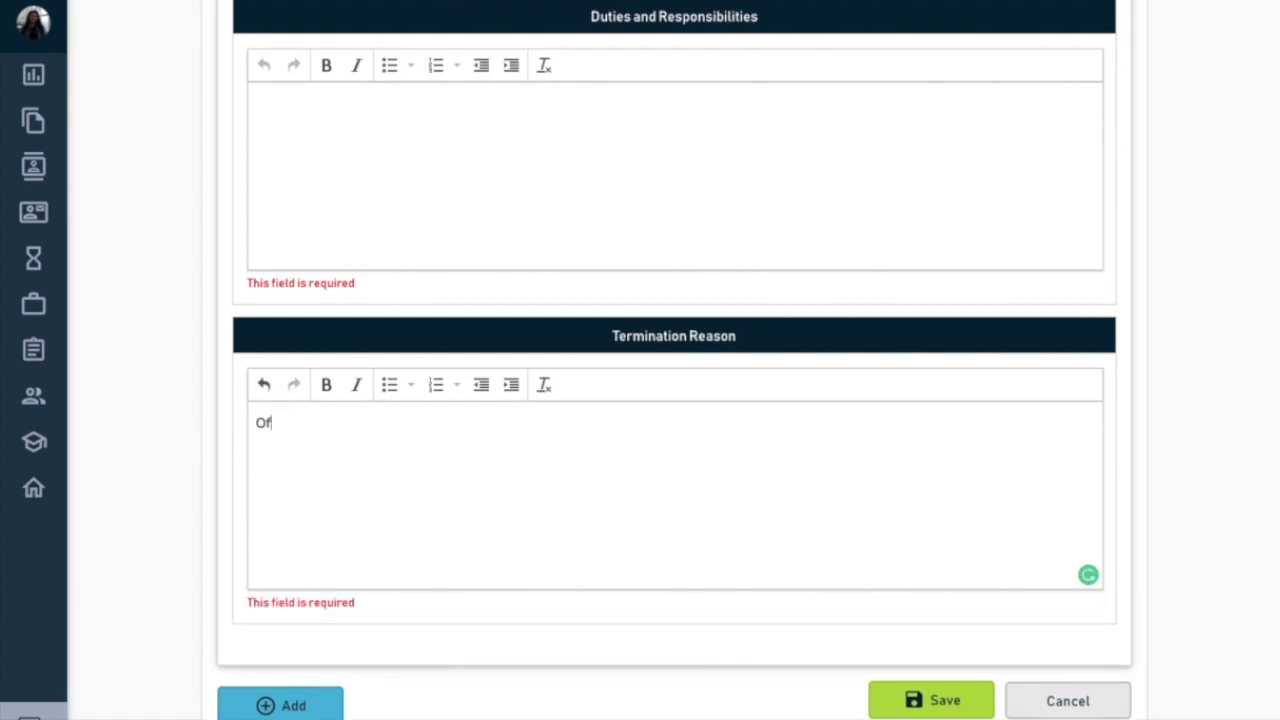
pyautogui.write('fice location is in Binons')
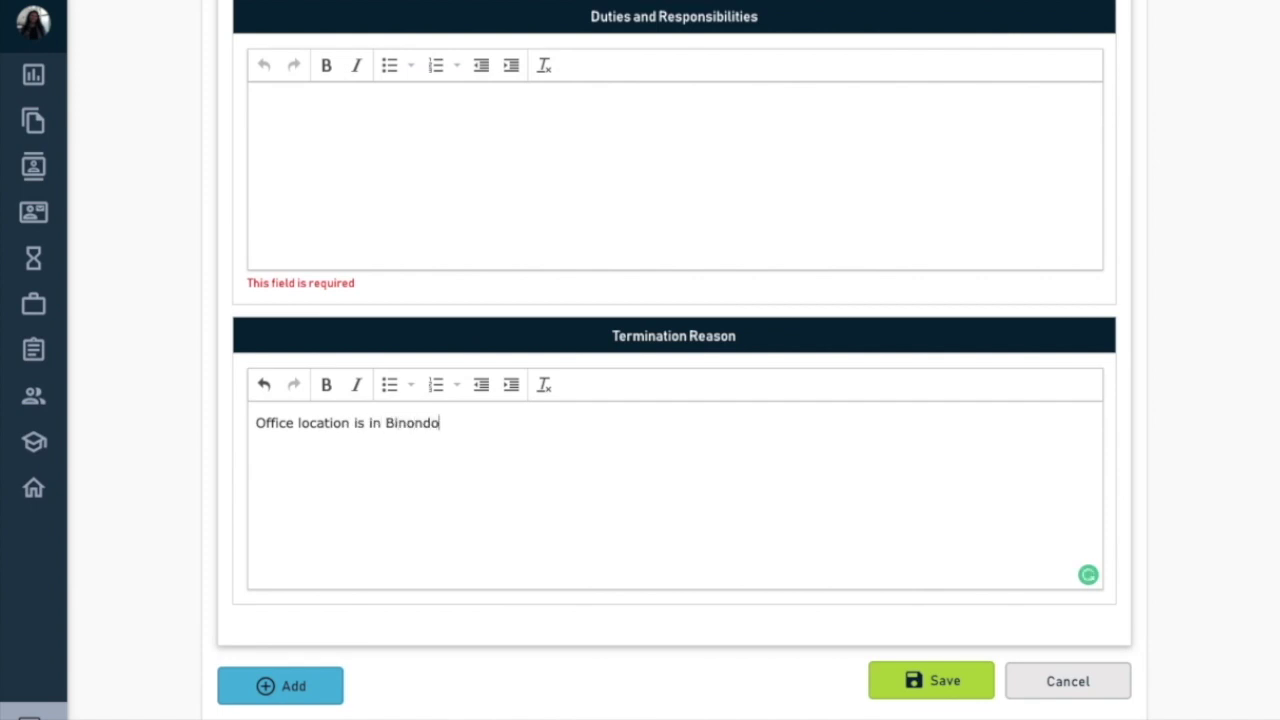
pyautogui.write('Manila dri')
pyautogui.press('BackSpace')
pyautogui.press('BackSpace')
pyautogui.press('BackSpace')
pyautogui.write('and it takes me')
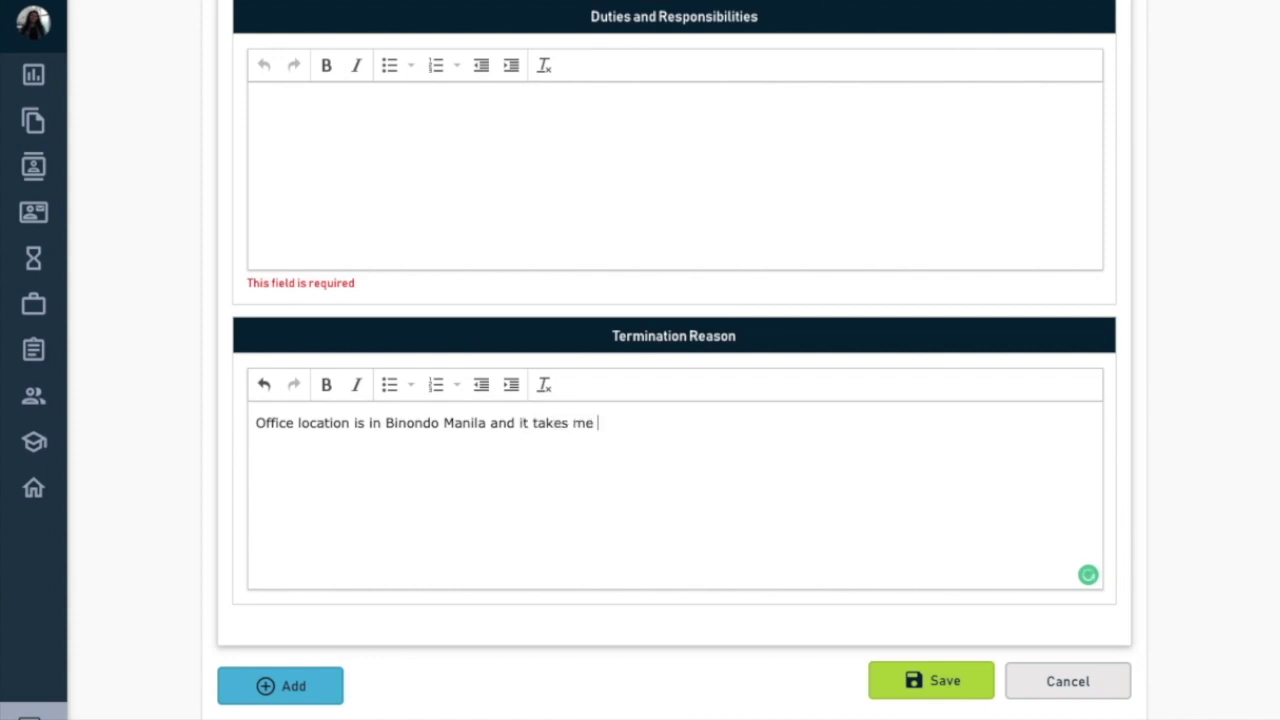
pyautogui.write(' 3-5 hours travel')
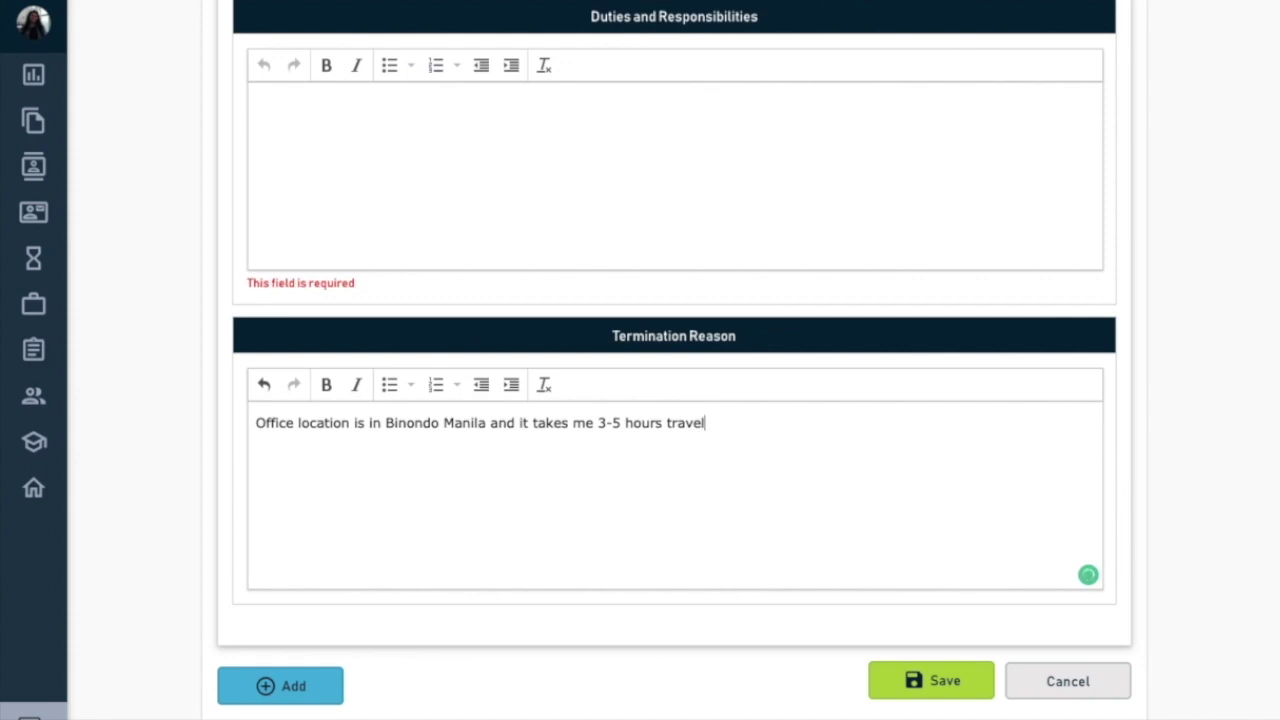
pyautogui.write(' tm')
pyautogui.press('BackSpace')
pyautogui.write('ie')
pyautogui.press('BackSpace')
pyautogui.write('me dail.y')
pyautogui.press('BackSpace')
# - List the first Company 1 duties: managing social media accounts, creating Facebook page content, running campaigns and promotions
pyautogui.click(469, 191)
pyautogui.write('- Manage ')
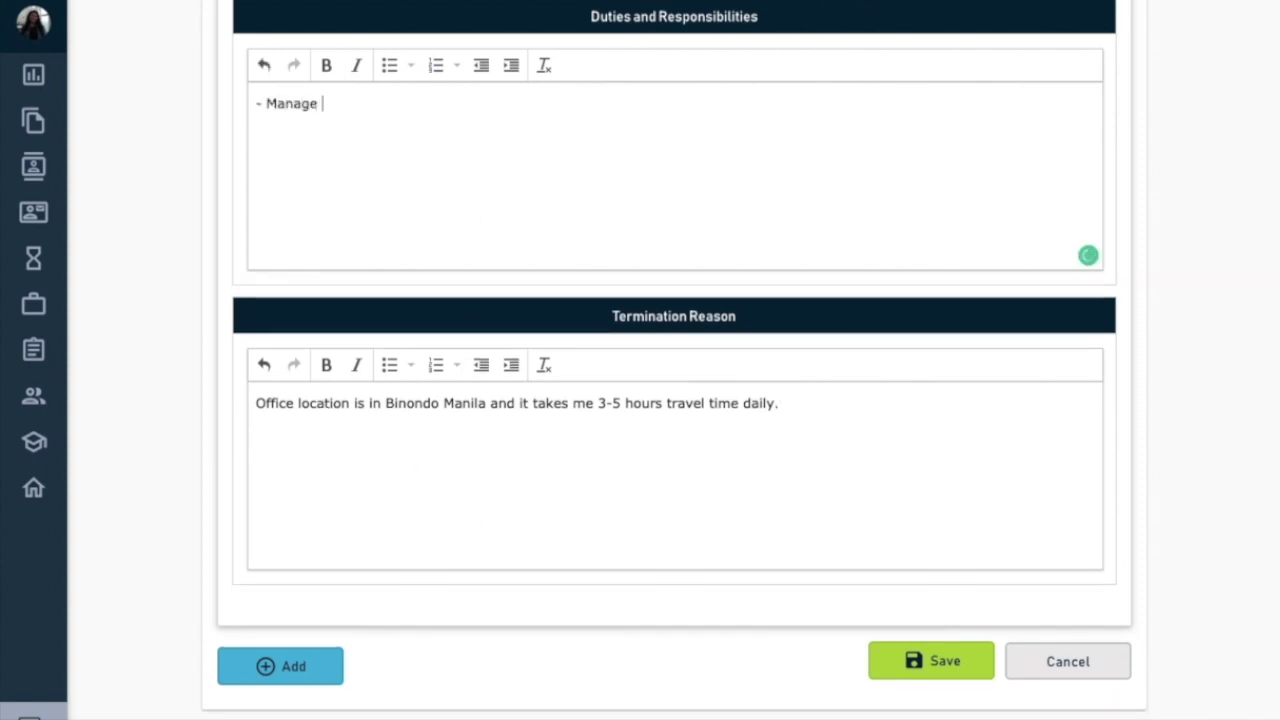
pyautogui.write('social media accounts')
pyautogui.press('Return')
pyautogui.write('- Cr')
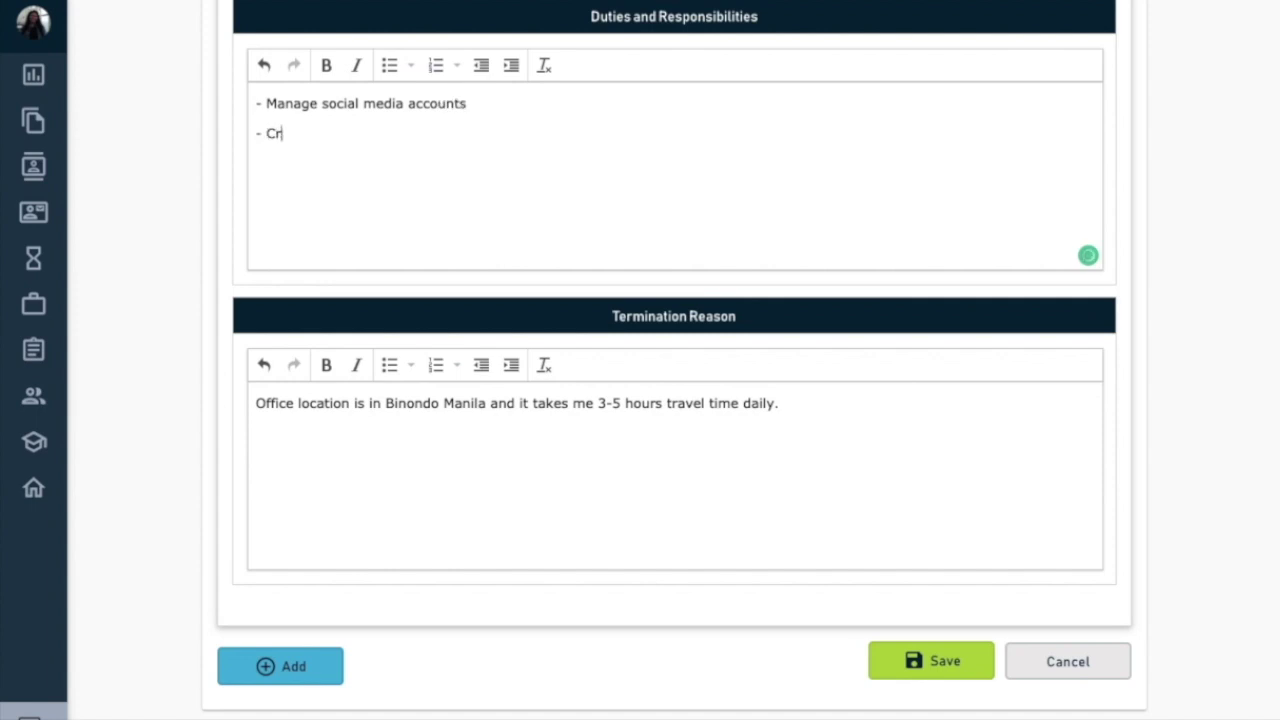
pyautogui.write('eates ma')
pyautogui.write('c')
pyautogui.write('ontent for our')
pyautogui.write(' facebook a')
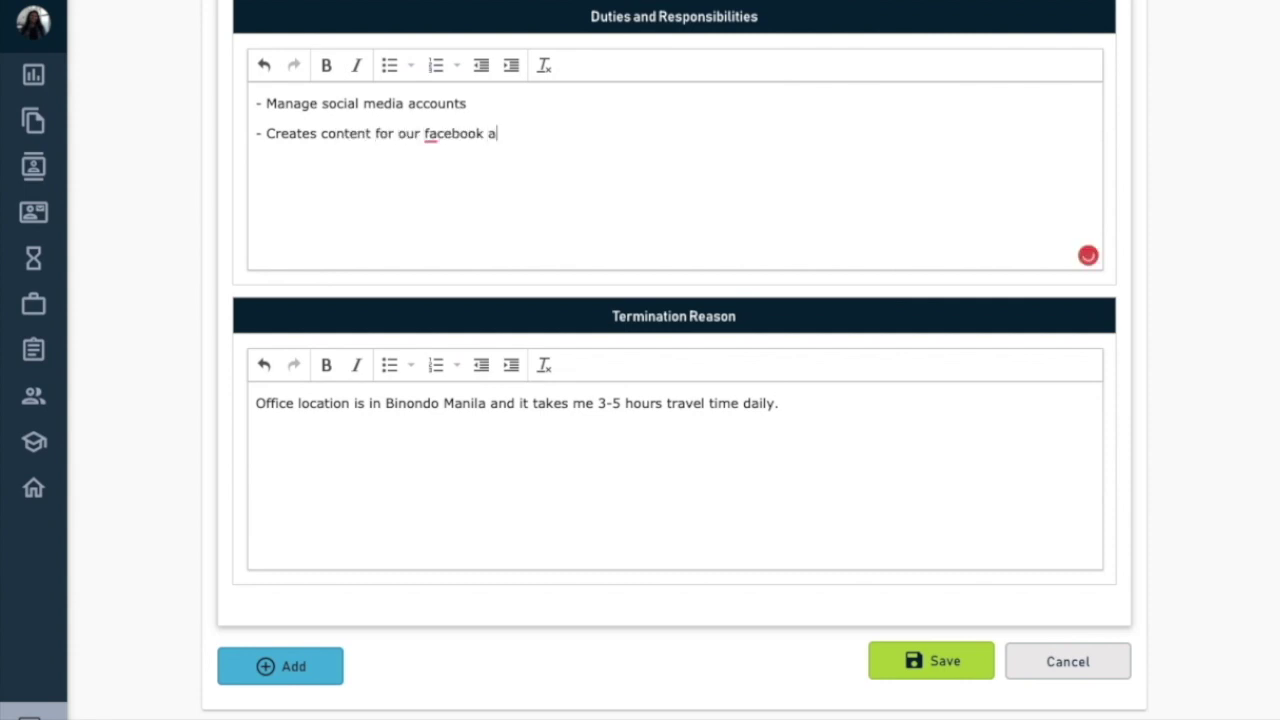
pyautogui.press('BackSpace')
pyautogui.write('page')
pyautogui.write(' Sta')
pyautogui.press('BackSpace')
pyautogui.press('BackSpace')
pyautogui.press('BackSpace')
pyautogui.write('Cra')
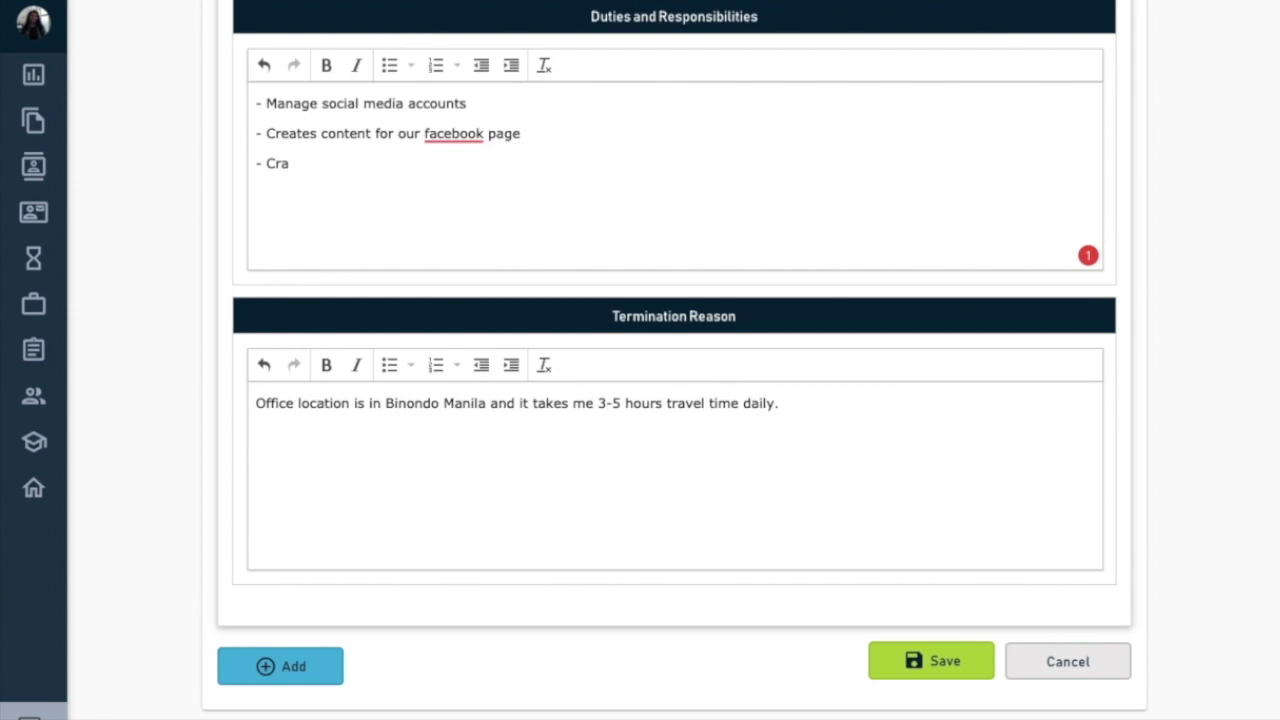
pyautogui.write('Run campaigns and pr')
pyautogui.write('omotion')
pyautogui.write('Email')
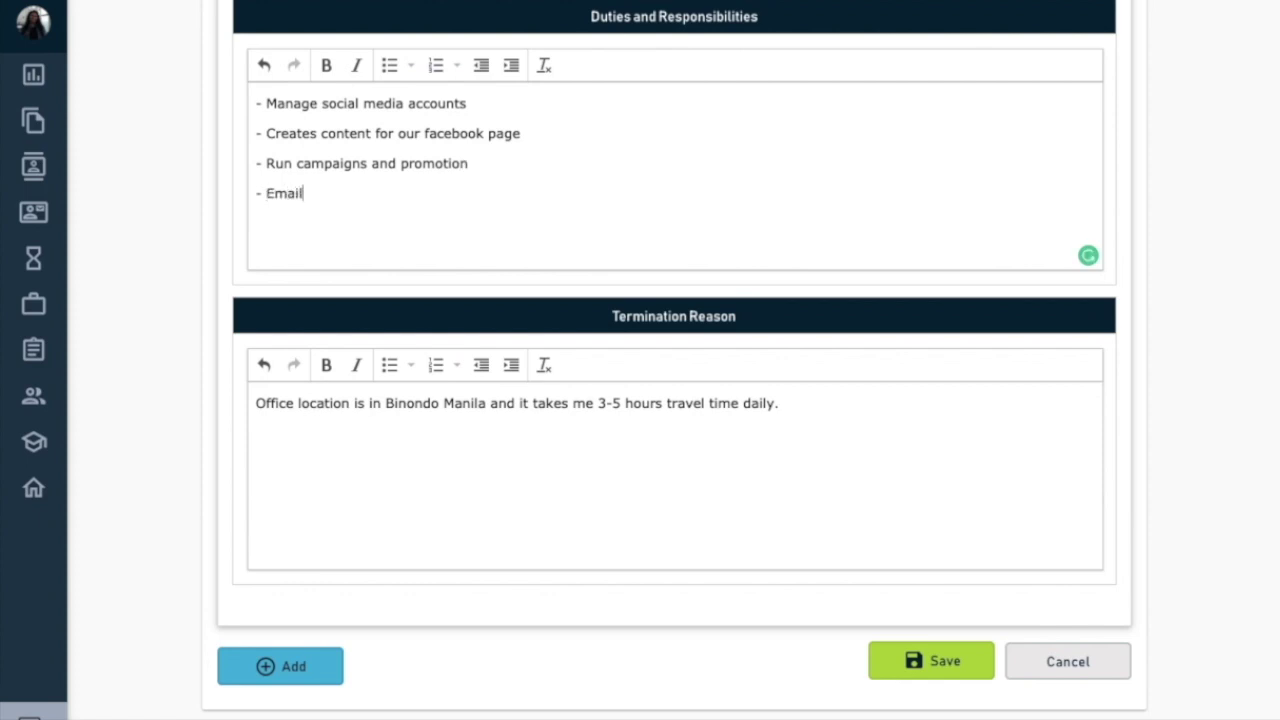
# - Add the duty of coordinating meetings with the Product, Sales and Marketing Team, then save the Employment History
pyautogui.press('BackSpace')
pyautogui.press('BackSpace')
pyautogui.press('BackSpace')
pyautogui.press('BackSpace')
pyautogui.write('Coordinate meeting iwthi')
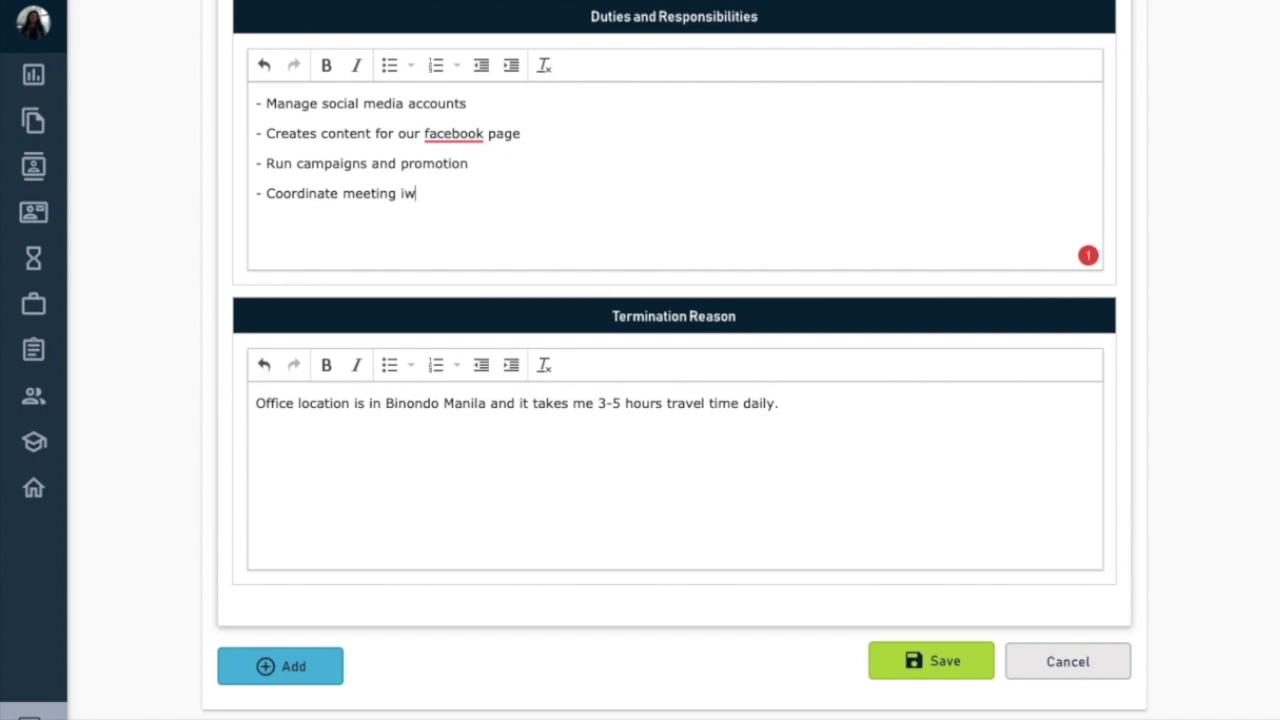
pyautogui.press('BackSpace')
pyautogui.press('BackSpace')
pyautogui.write('wit')
pyautogui.write('hiin')
pyautogui.press('BackSpace')
pyautogui.press('BackSpace')
pyautogui.press('BackSpace')
pyautogui.write('n production tea')
pyautogui.press('BackSpace')
pyautogui.press('BackSpace')
pyautogui.press('BackSpace')
pyautogui.press('BackSpace')
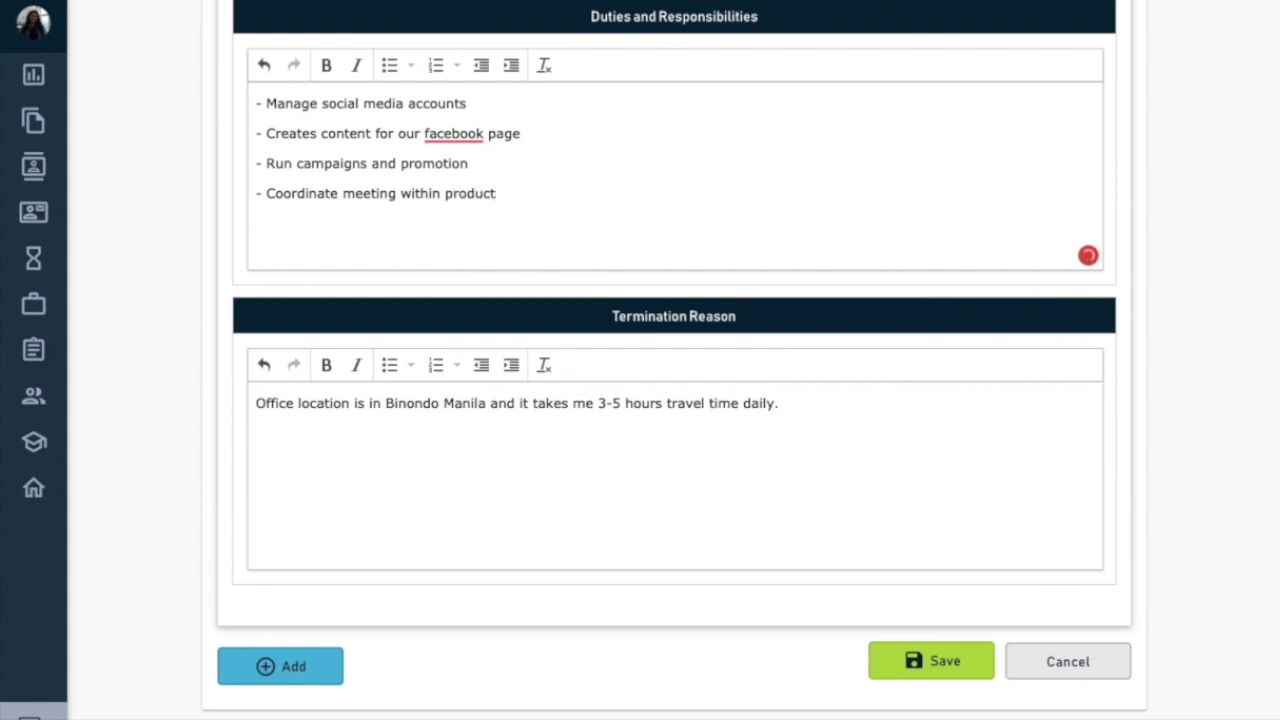
pyautogui.write('duct Team an')
pyautogui.press('BackSpace')
pyautogui.press('BackSpace')
pyautogui.press('BackSpace')
pyautogui.press('BackSpace')
pyautogui.write('Sales and Marketing Team')
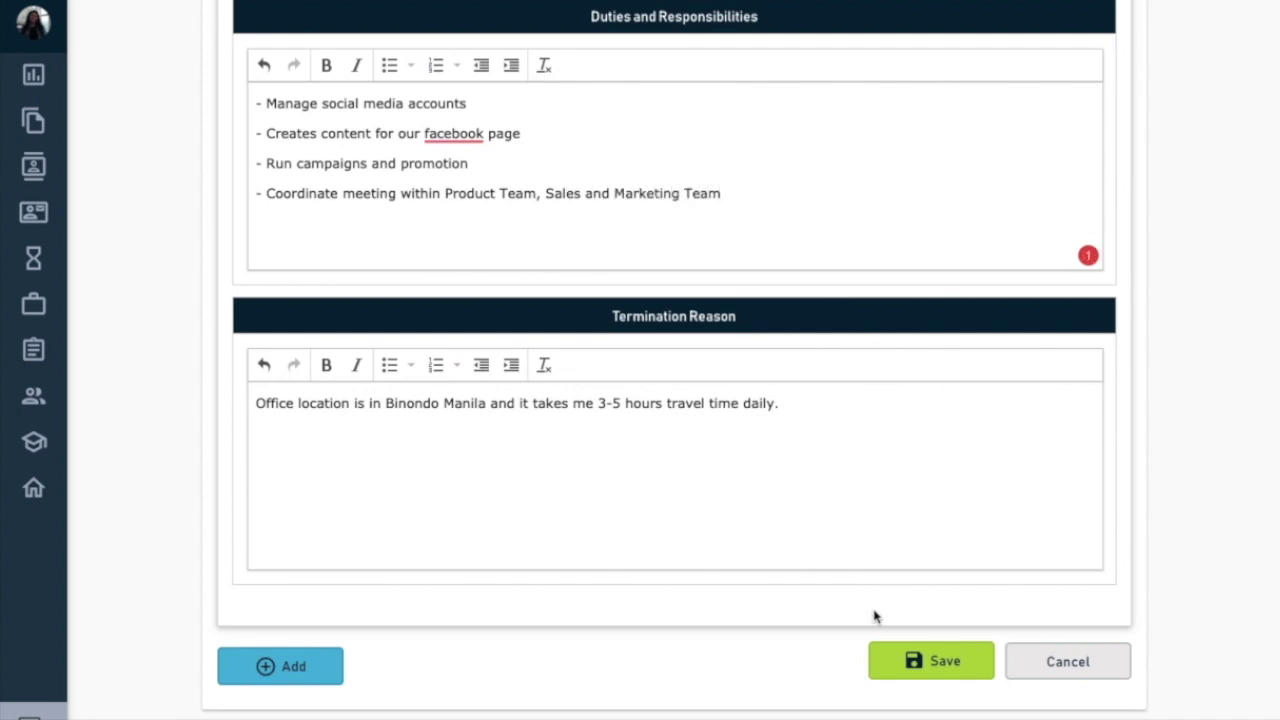
pyautogui.click(904, 660)
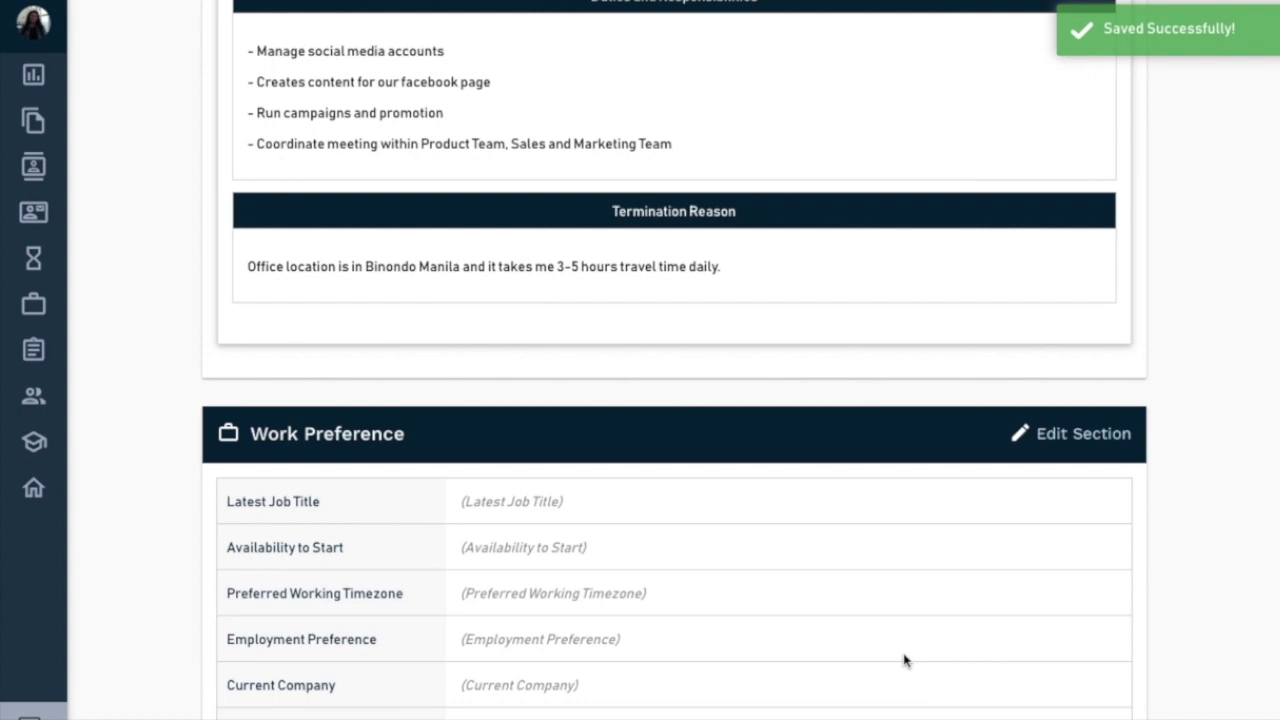
# - Add Social Media, Social Media Management and Social Media Marketing as advanced skills
pyautogui.scroll(-10, 904, 660)
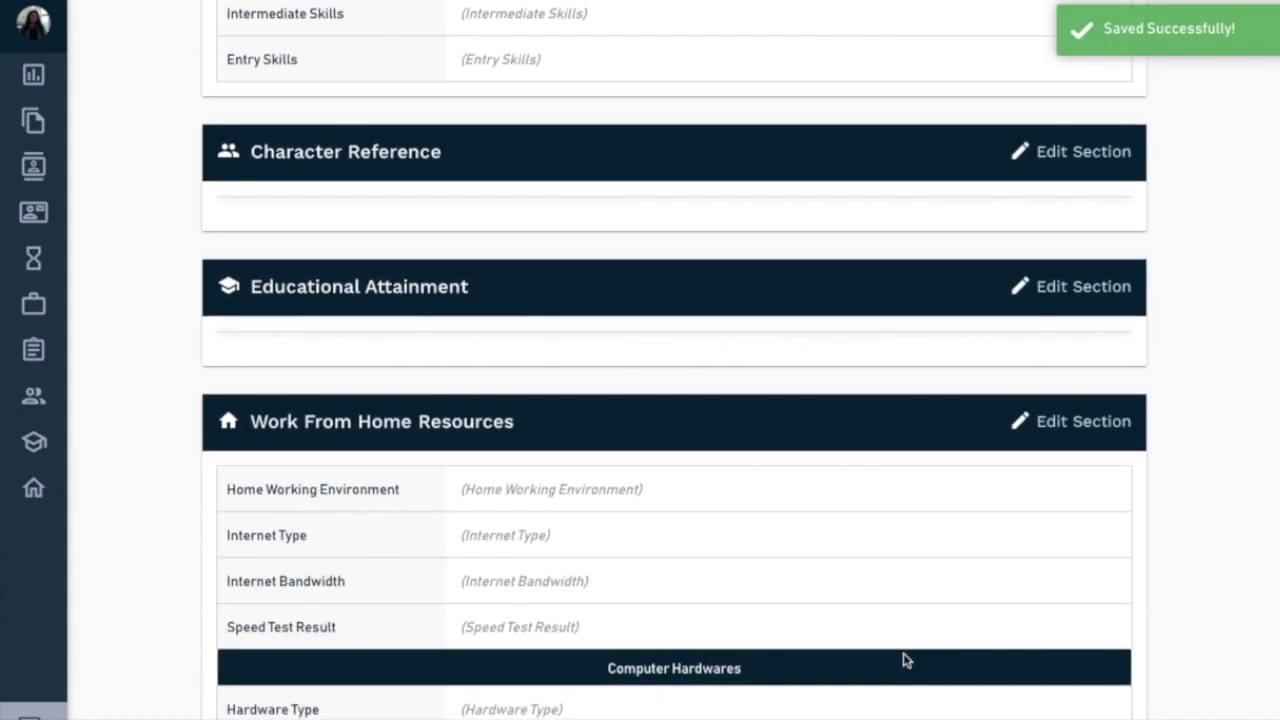
pyautogui.scroll(-3, 903, 653)
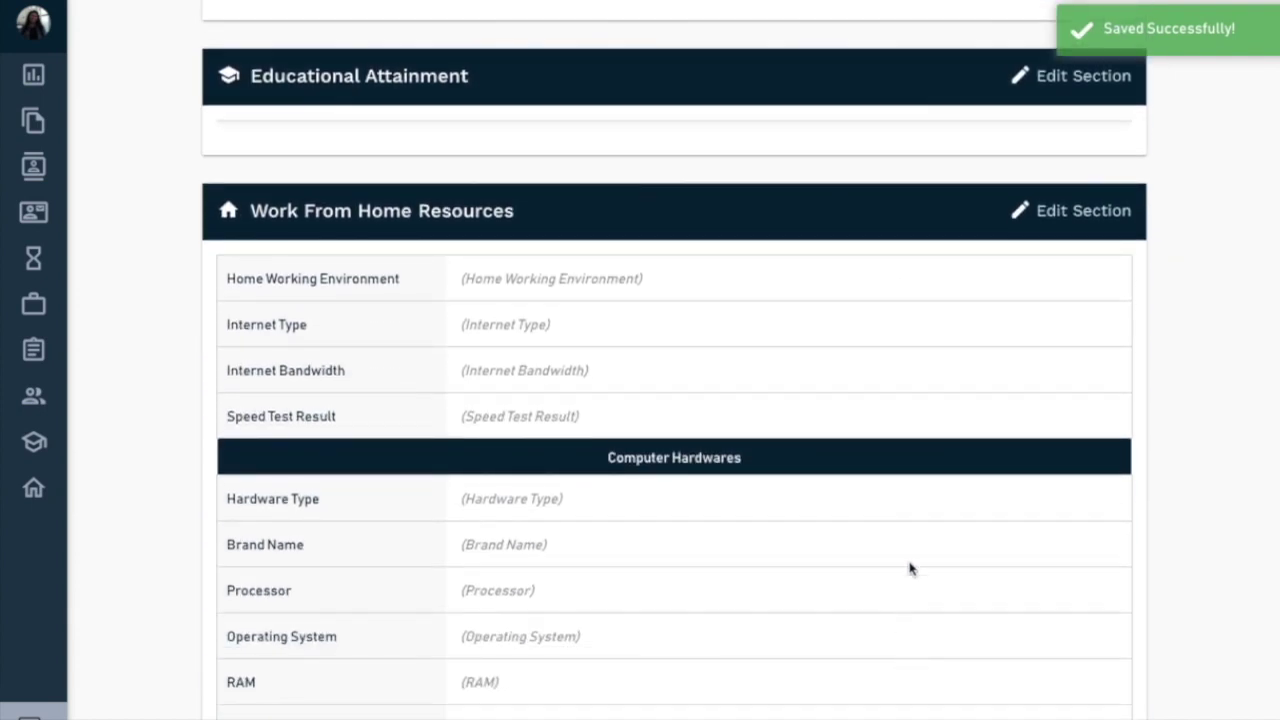
pyautogui.scroll(2, 915, 550)
pyautogui.scroll(5, 922, 530)
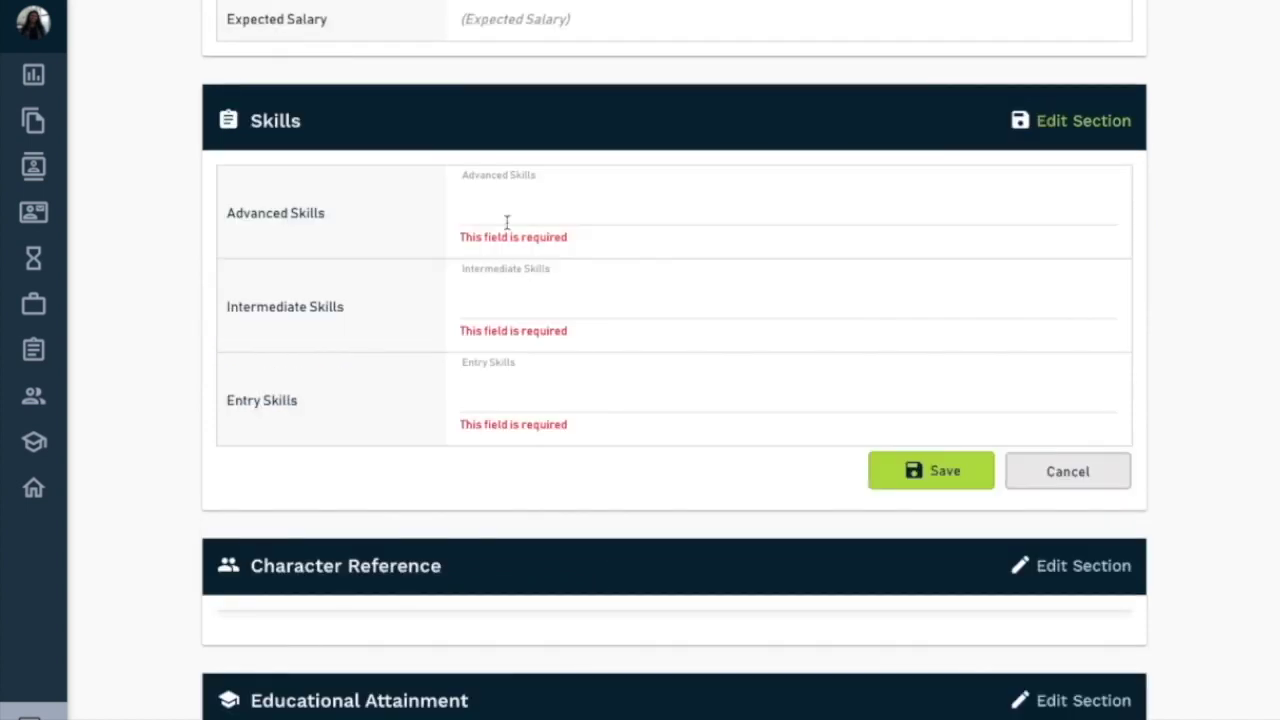
pyautogui.scroll(2, 497, 197)
pyautogui.click(560, 411)
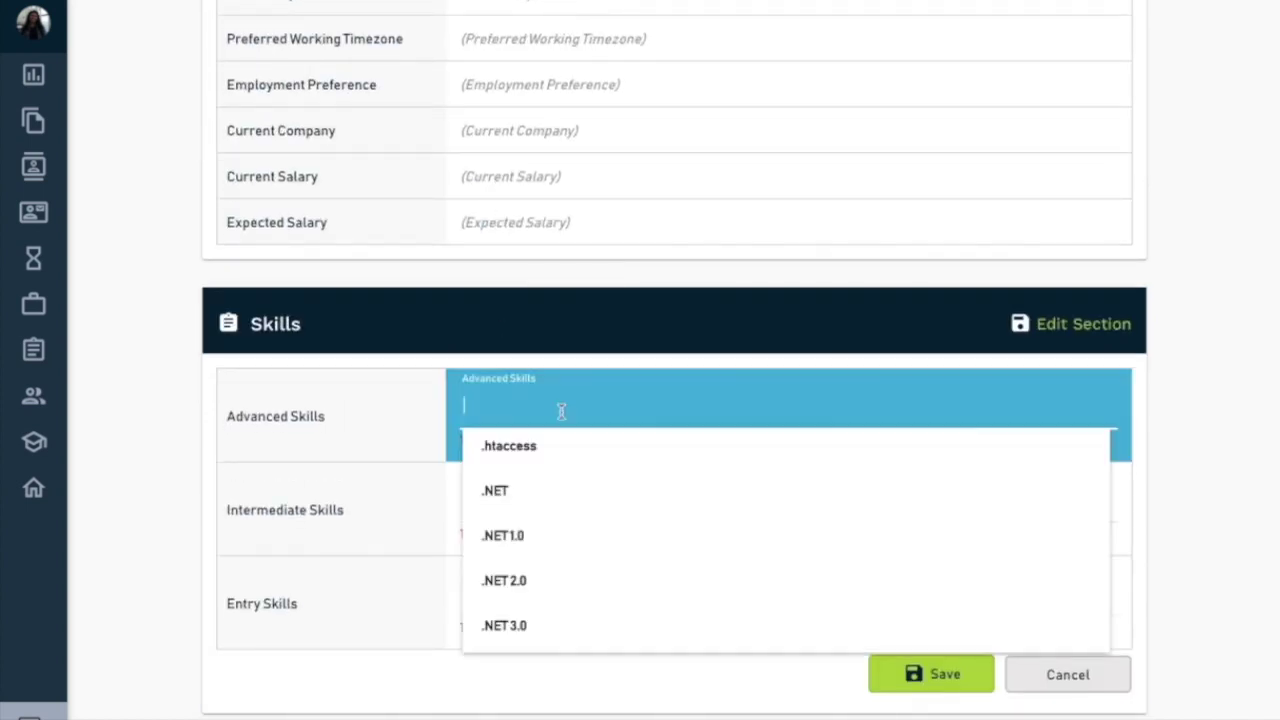
pyautogui.write('Social')
pyautogui.click(555, 491)
pyautogui.write('S')
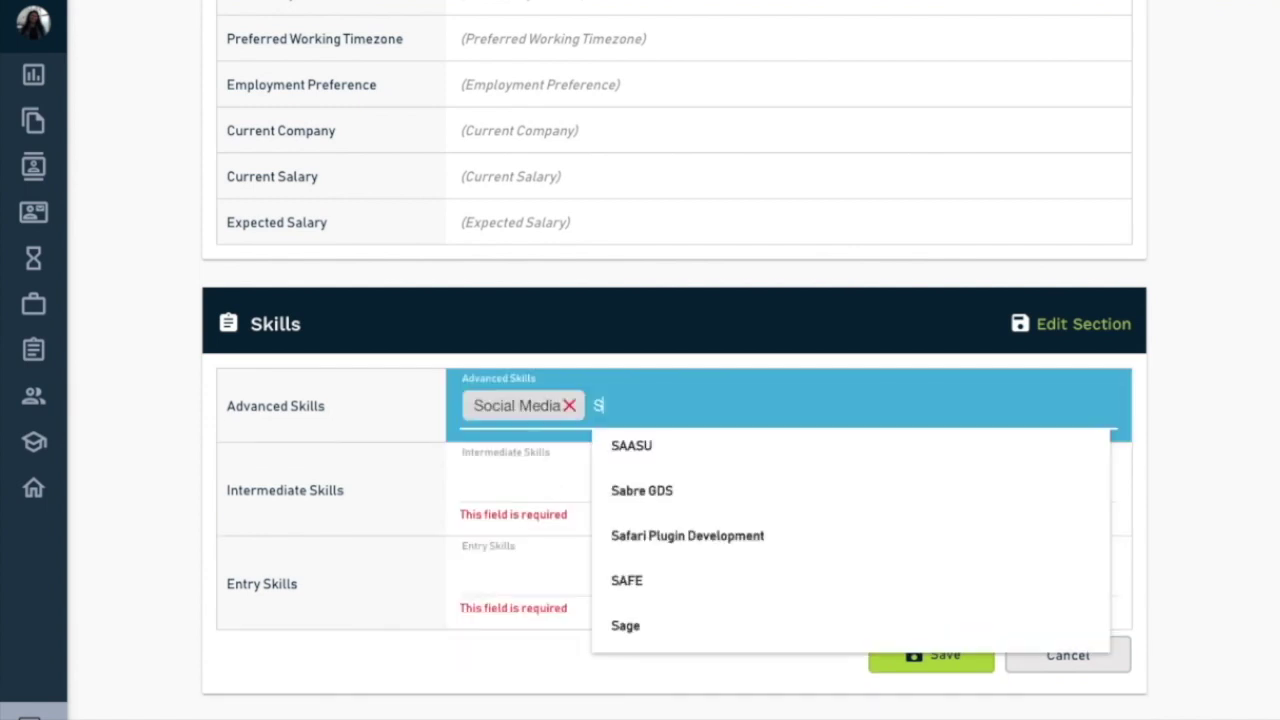
pyautogui.write('ocial')
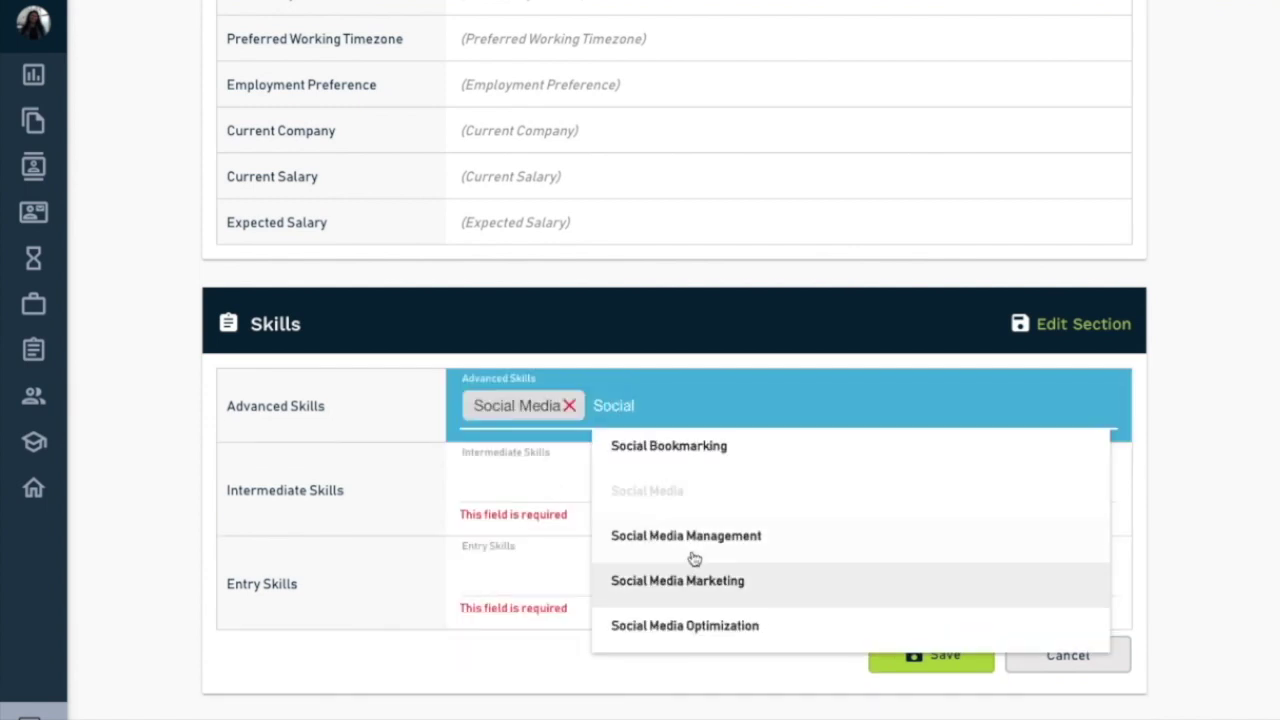
pyautogui.click(690, 550)
pyautogui.write('Socia')
pyautogui.click(940, 580)
# - Add Social Media Optimization, Ad Copywriting and Ad Campaign as advanced skills
pyautogui.write('s')
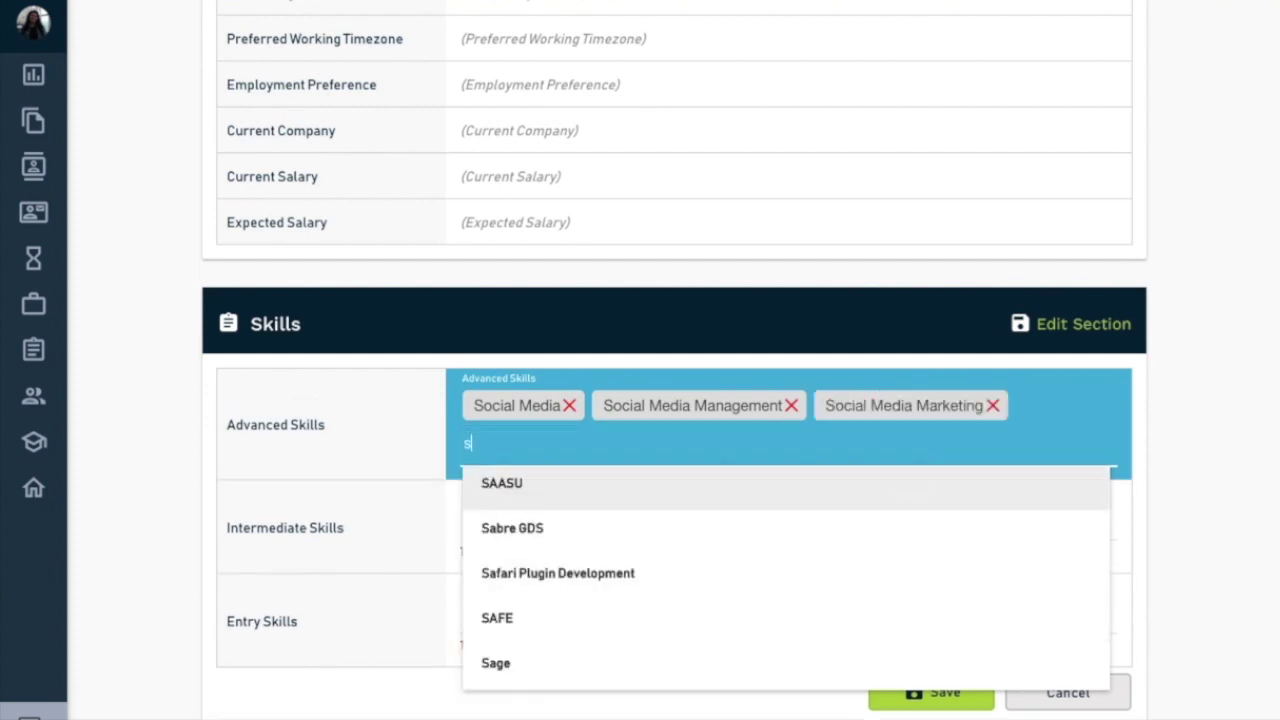
pyautogui.write('ocial')
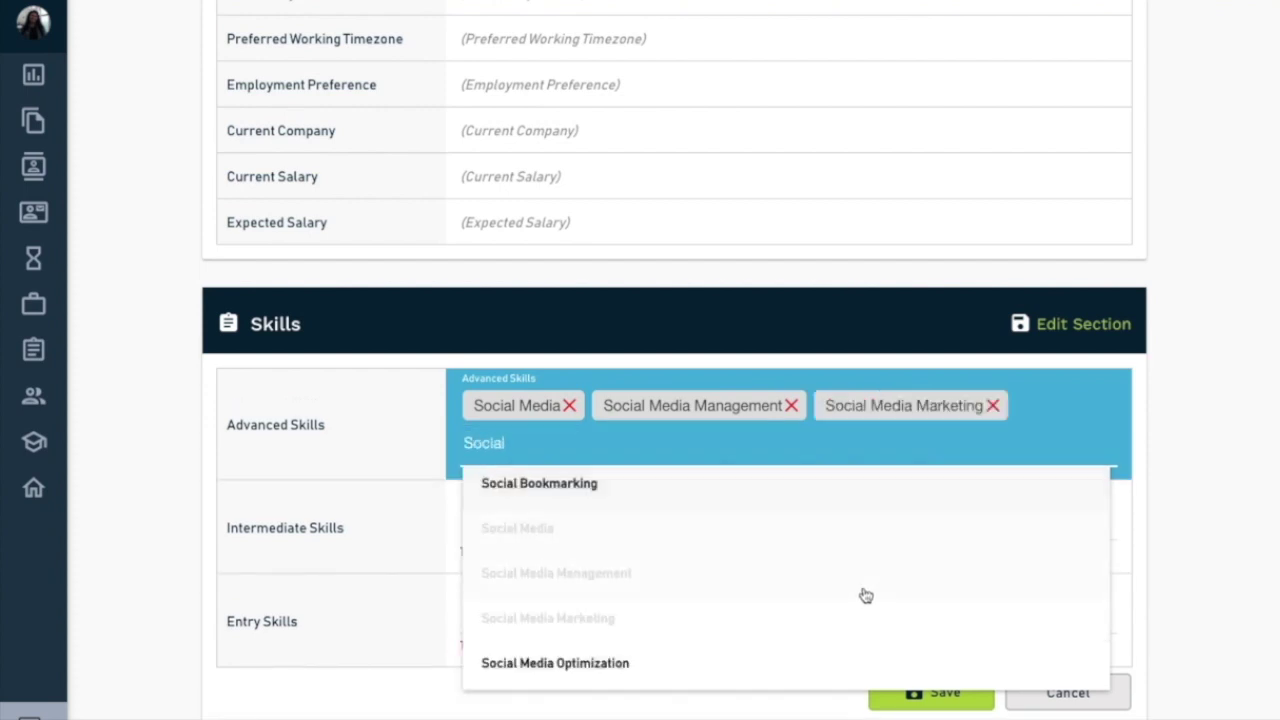
pyautogui.click(782, 665)
pyautogui.write('Adve')
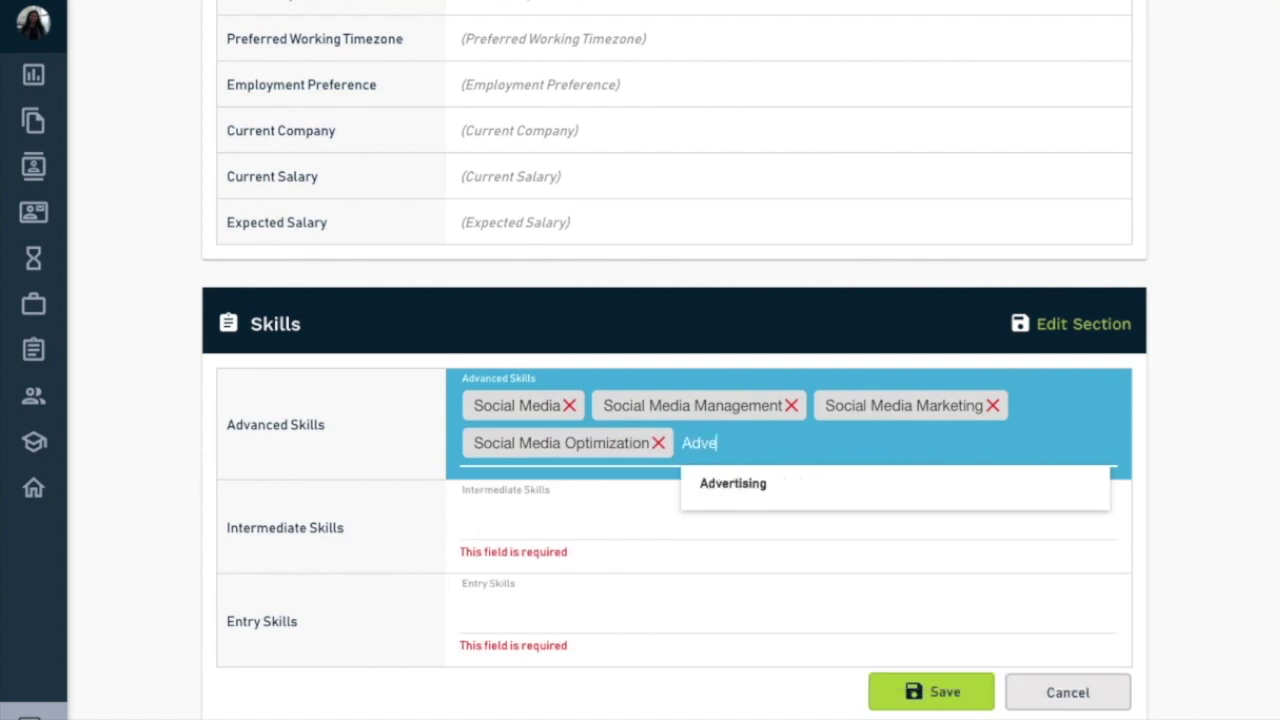
pyautogui.press('BackSpace')
pyautogui.press('BackSpace')
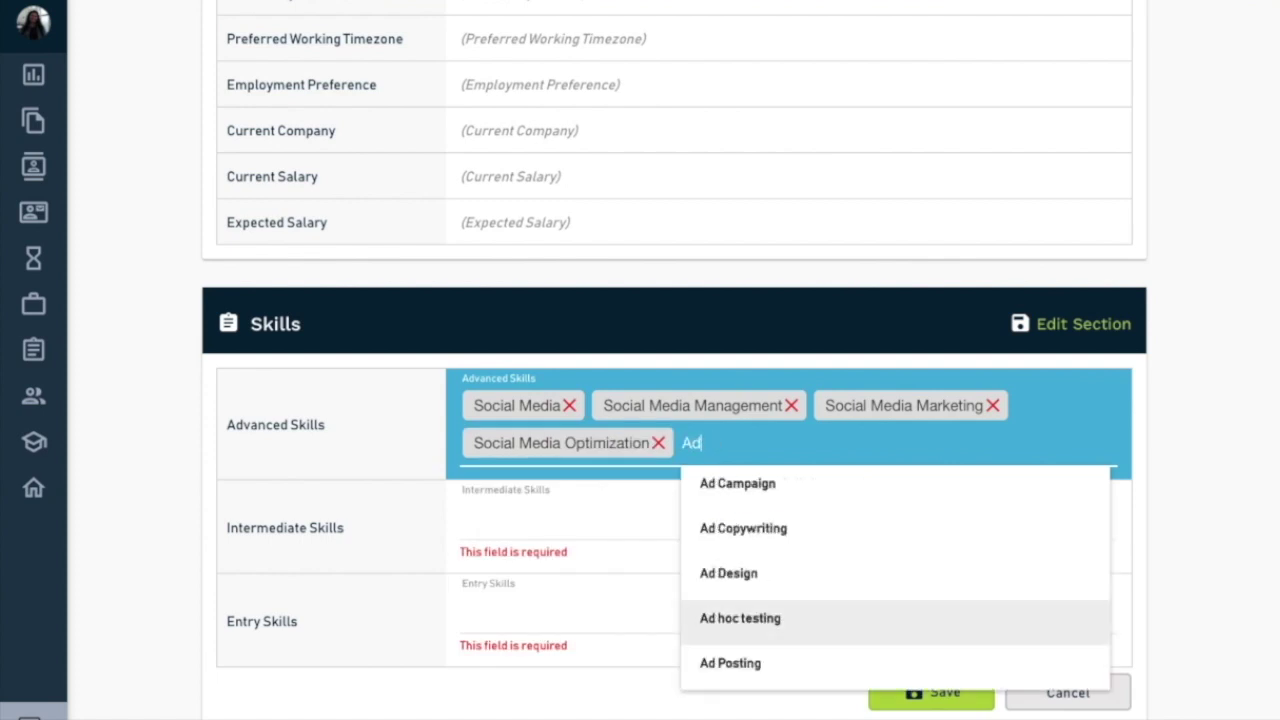
pyautogui.click(748, 540)
pyautogui.click(800, 458)
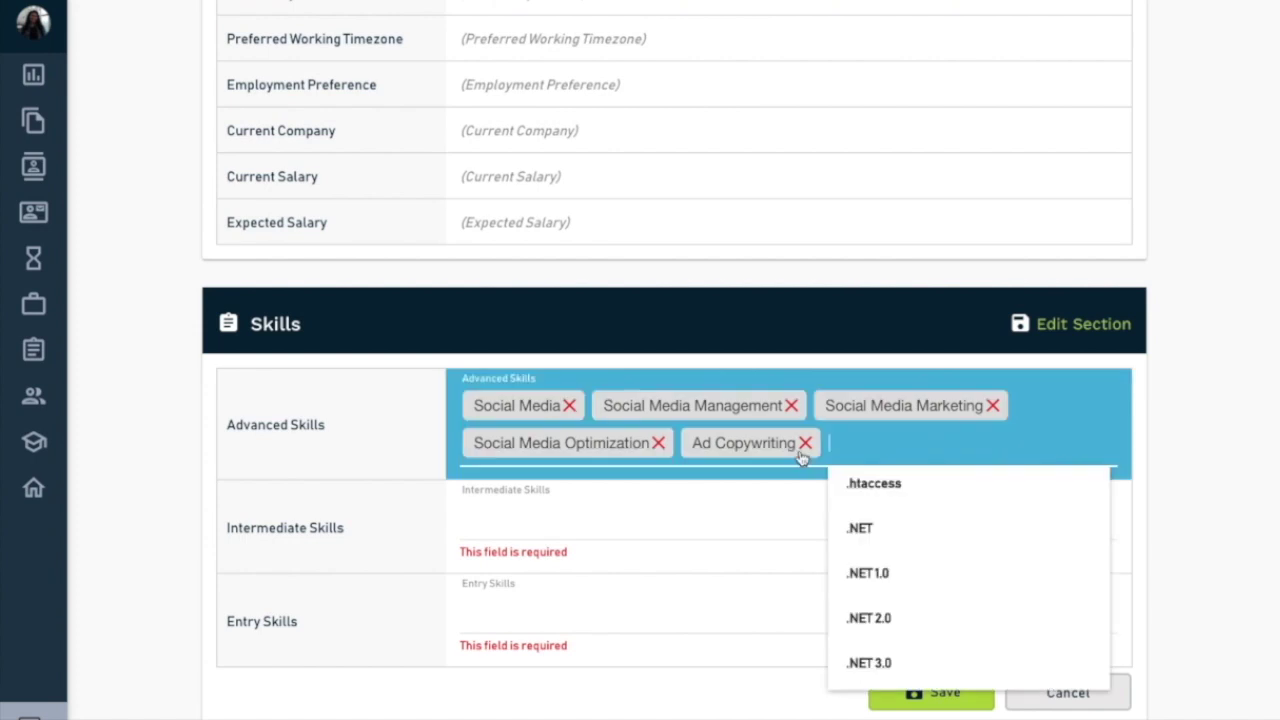
pyautogui.write('Ad')
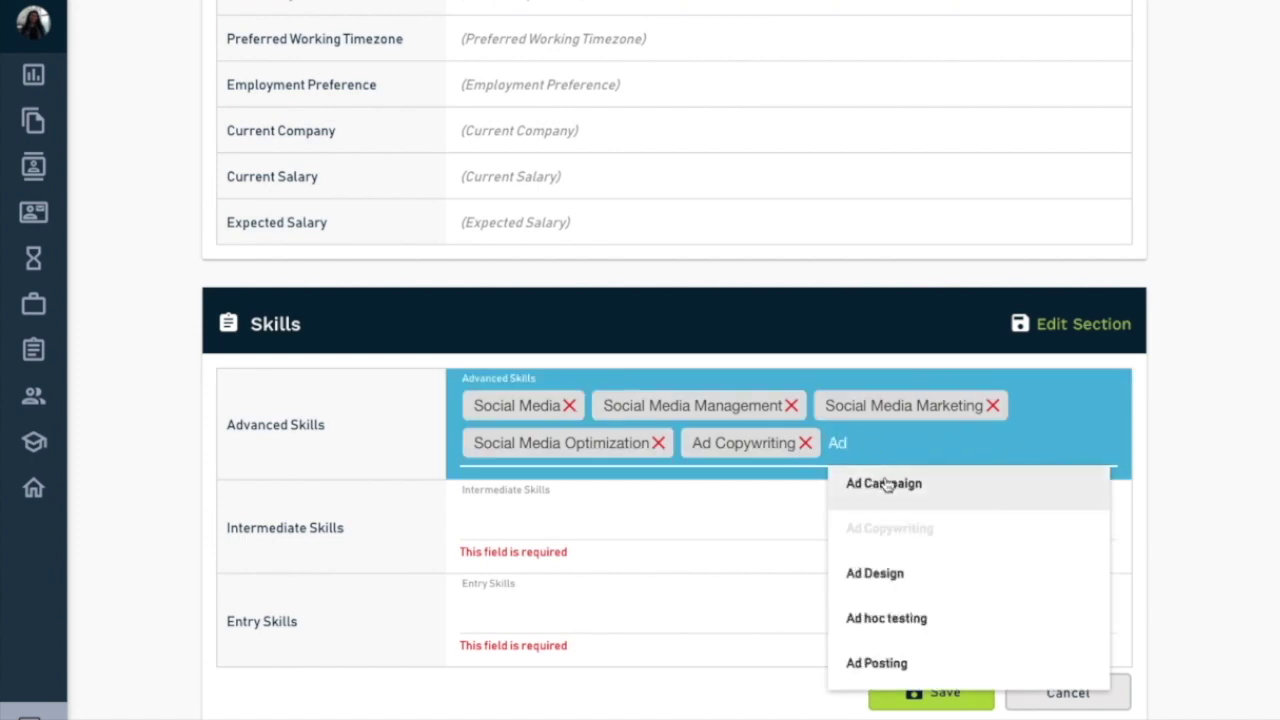
pyautogui.click(886, 485)
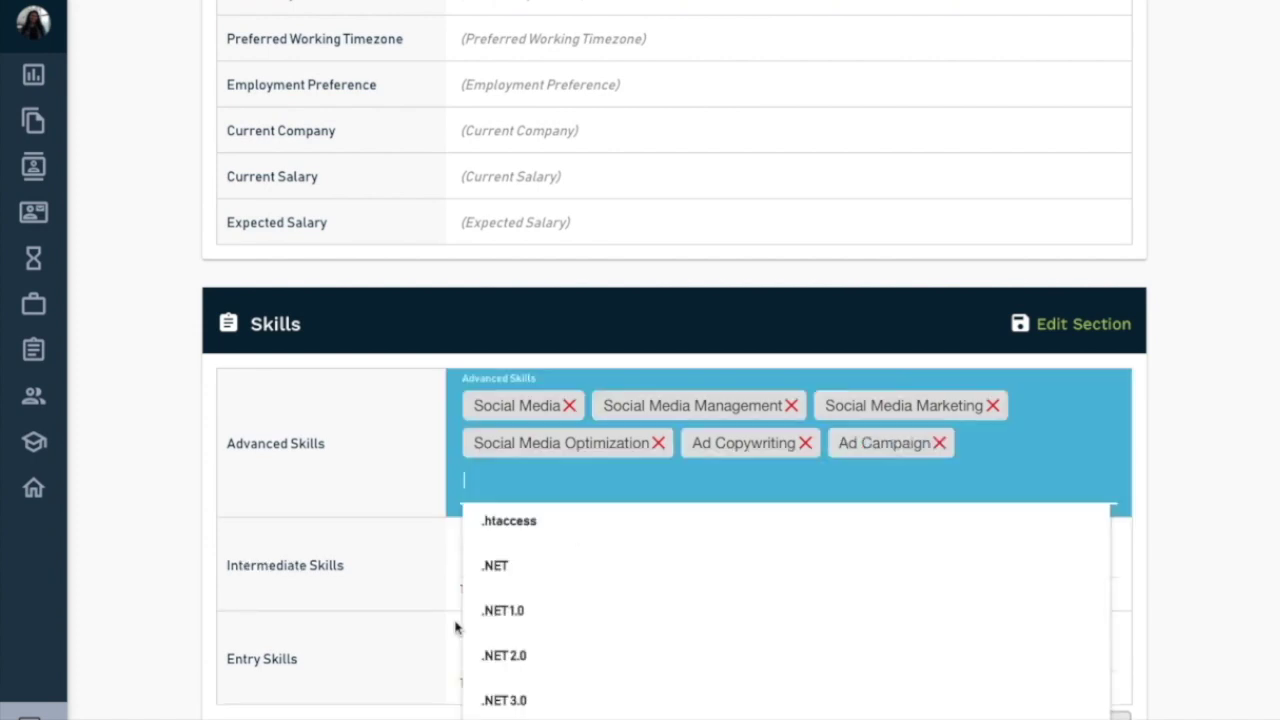
pyautogui.click(368, 558)
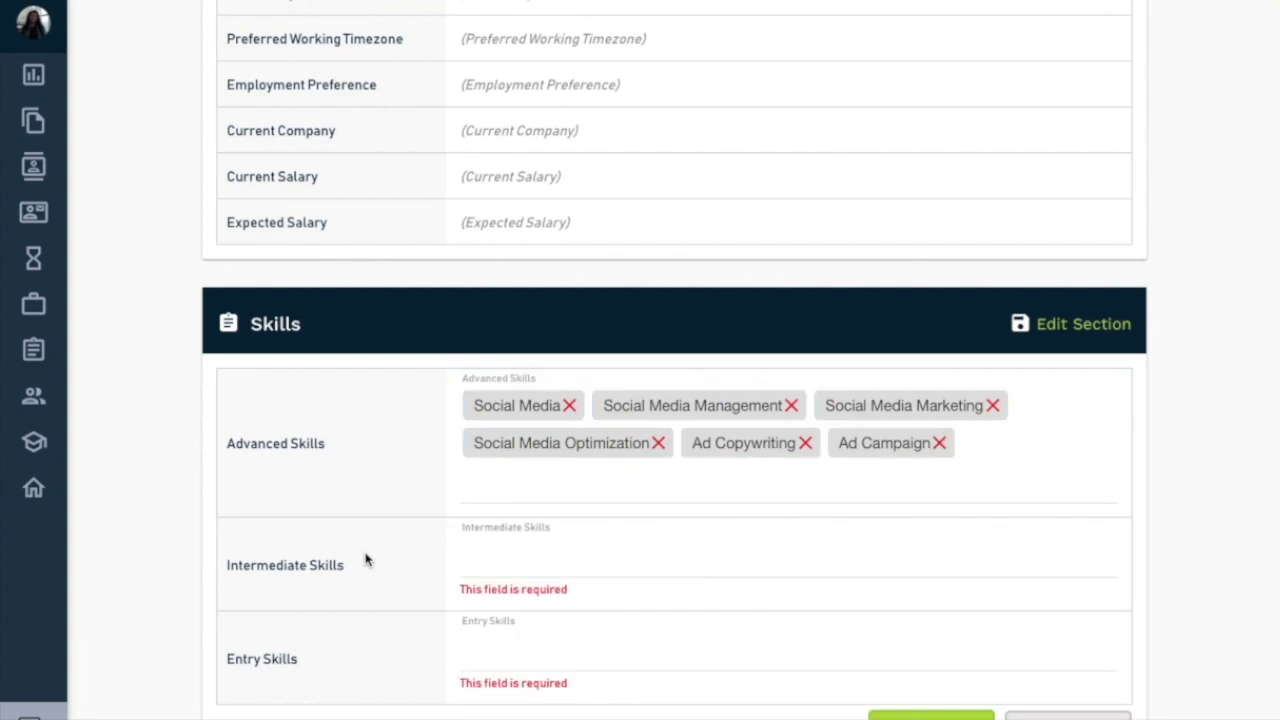
# - Add Writing, Blogging and Content Management as intermediate skills
pyautogui.click(522, 564)
pyautogui.write('WRiting')
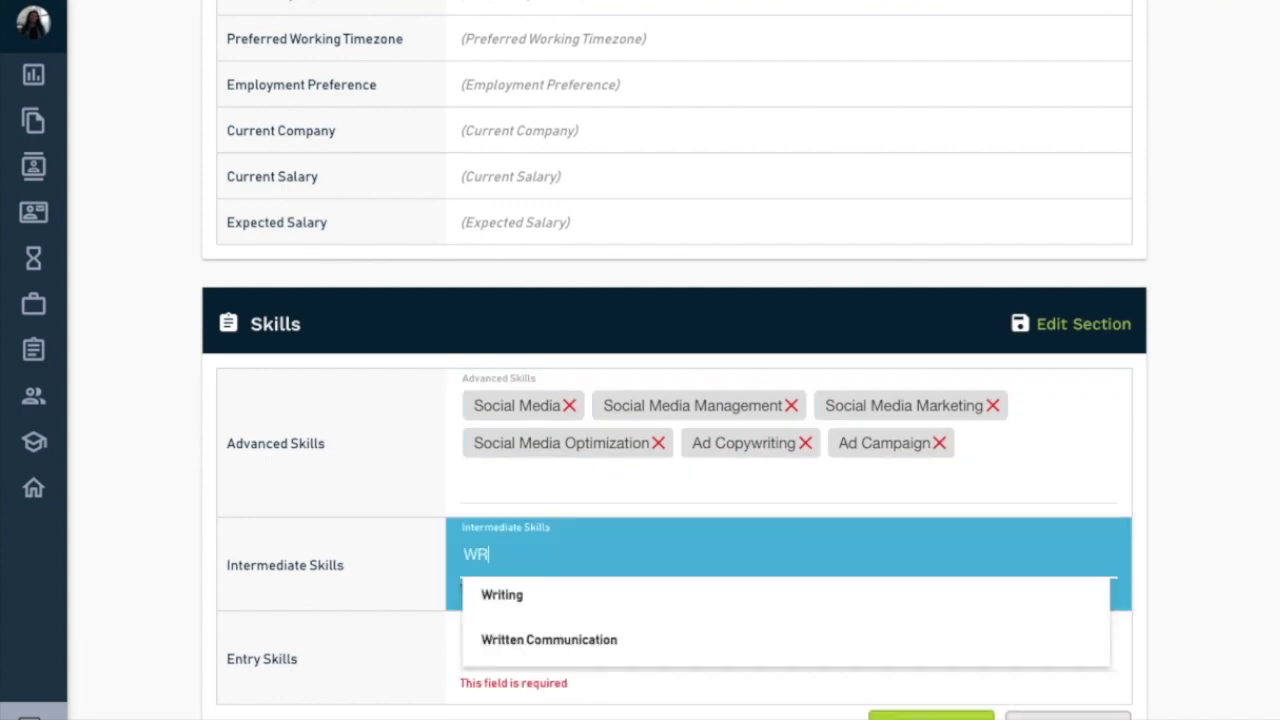
pyautogui.click(533, 594)
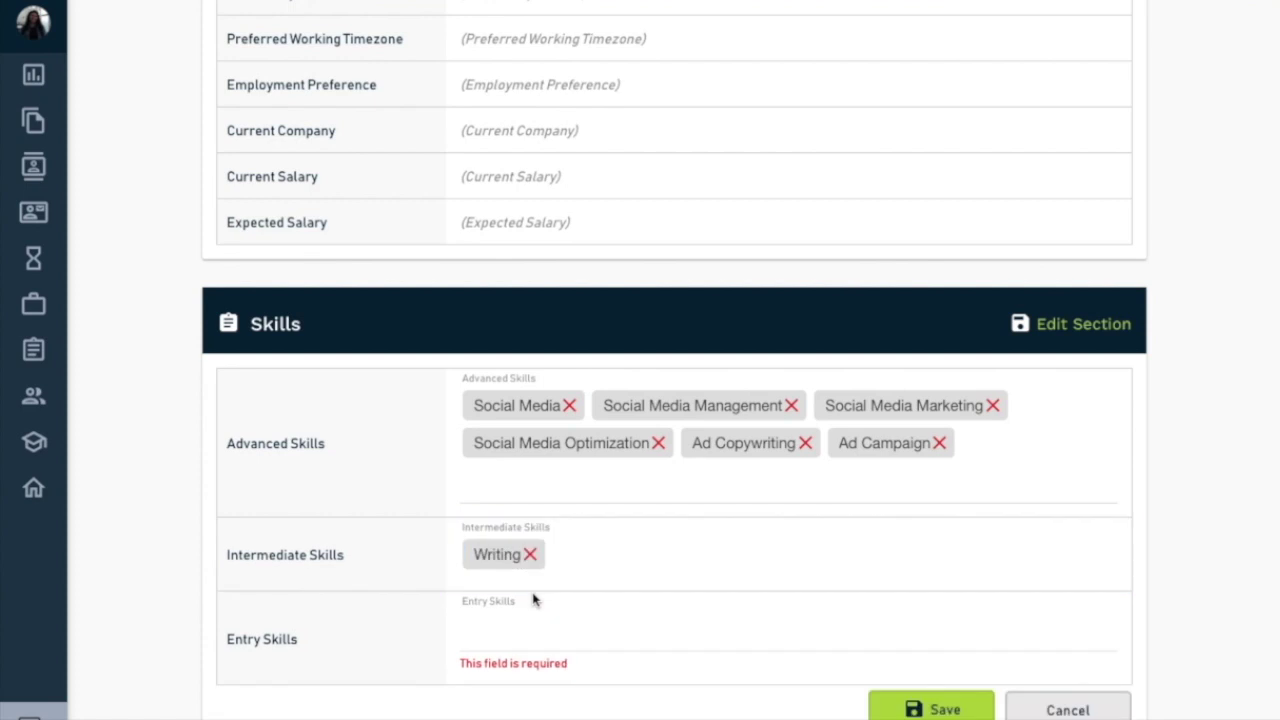
pyautogui.write('Co')
pyautogui.press('BackSpace')
pyautogui.press('BackSpace')
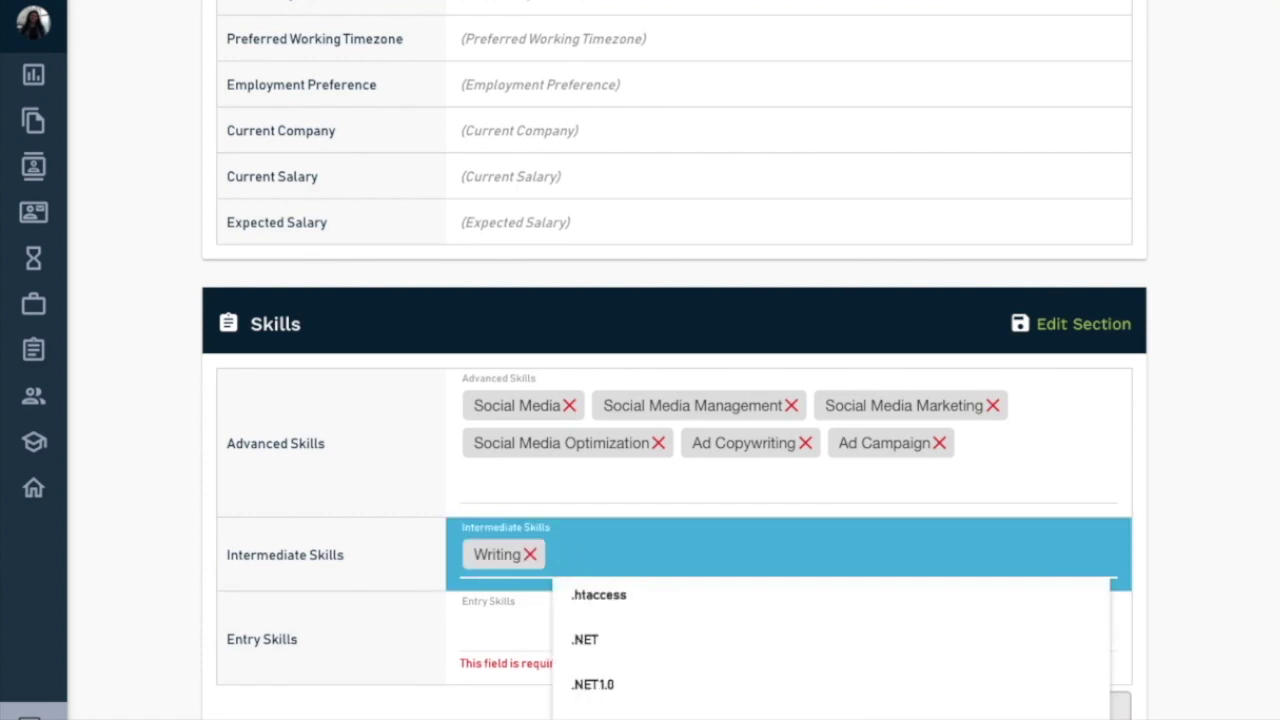
pyautogui.write('Blog')
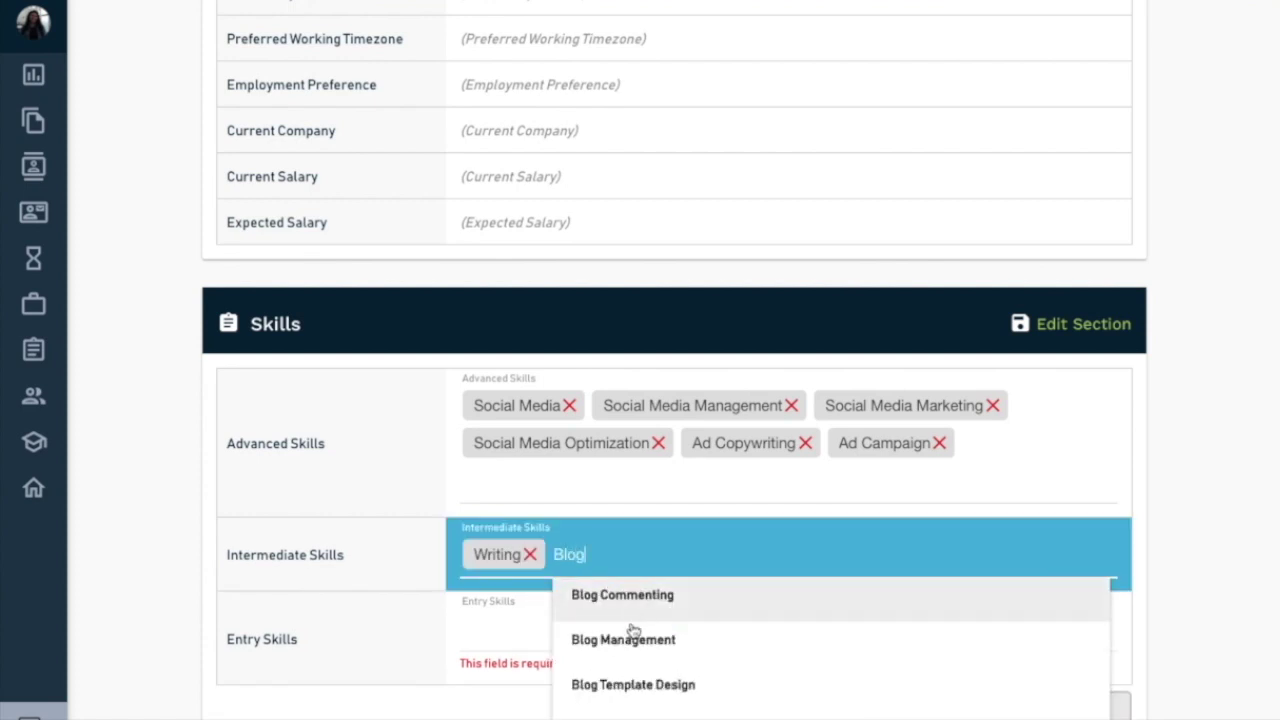
pyautogui.click(614, 710)
pyautogui.click(700, 553)
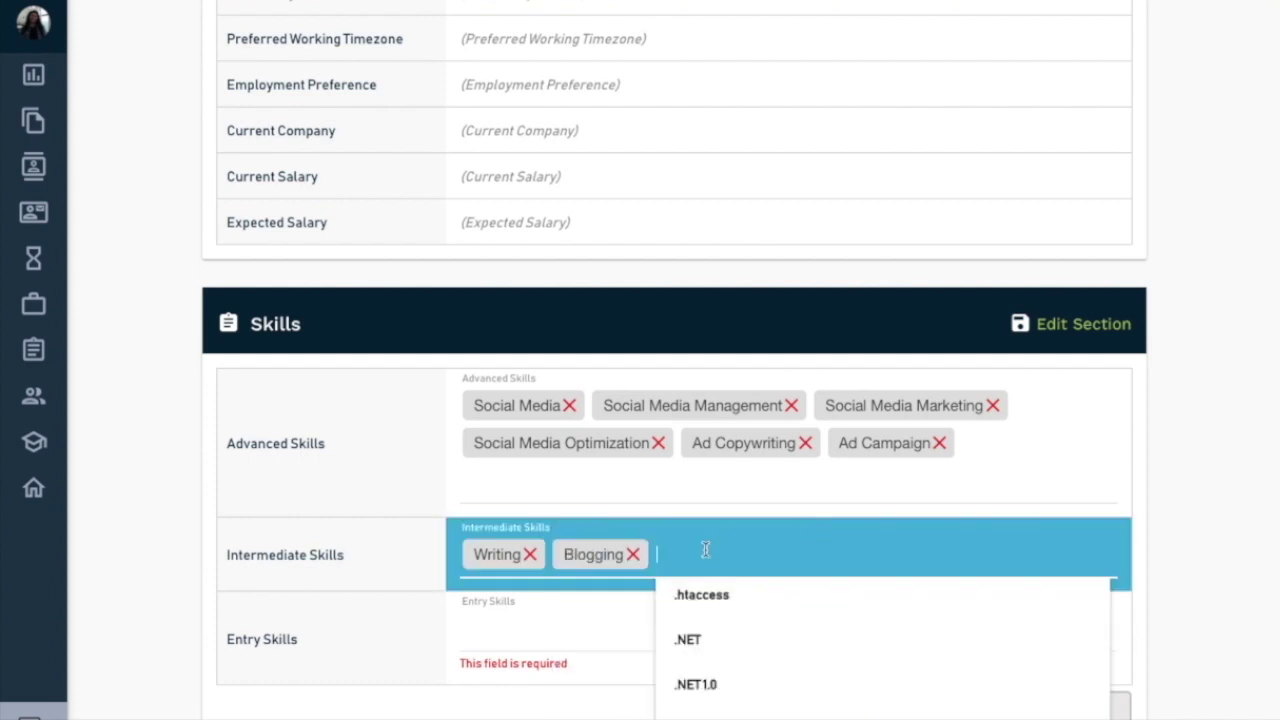
pyautogui.write('Content')
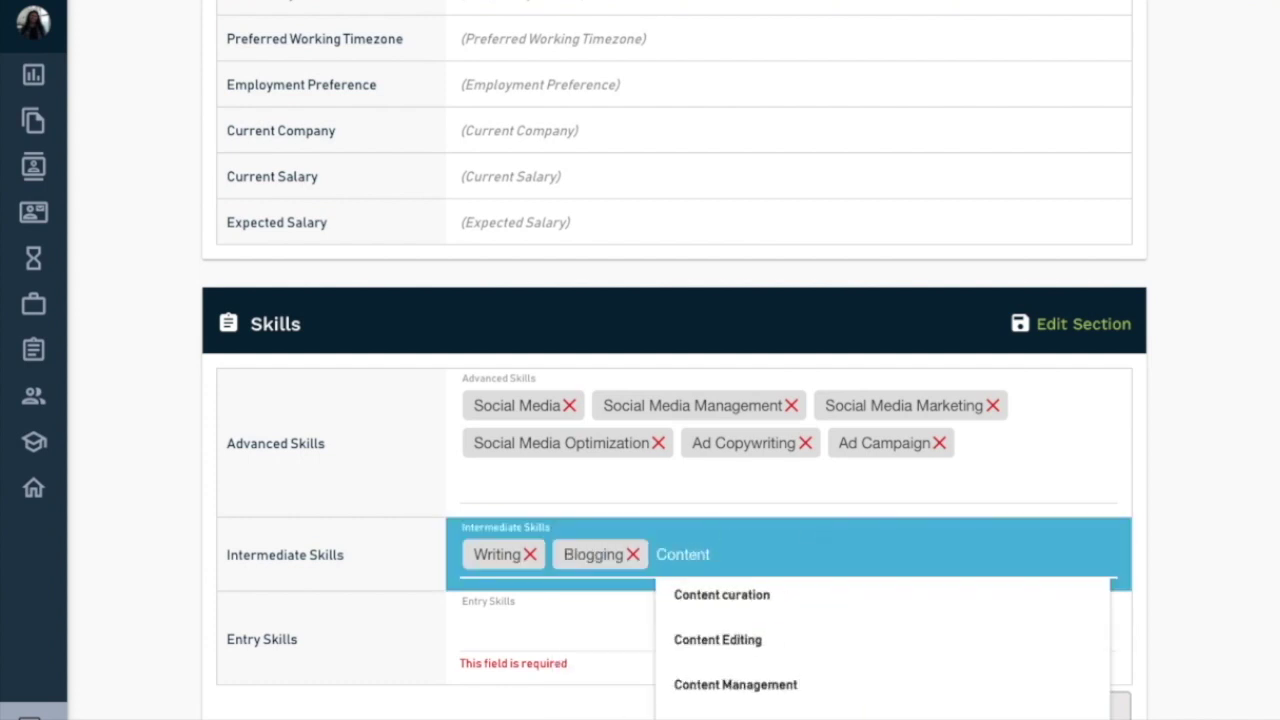
pyautogui.click(737, 686)
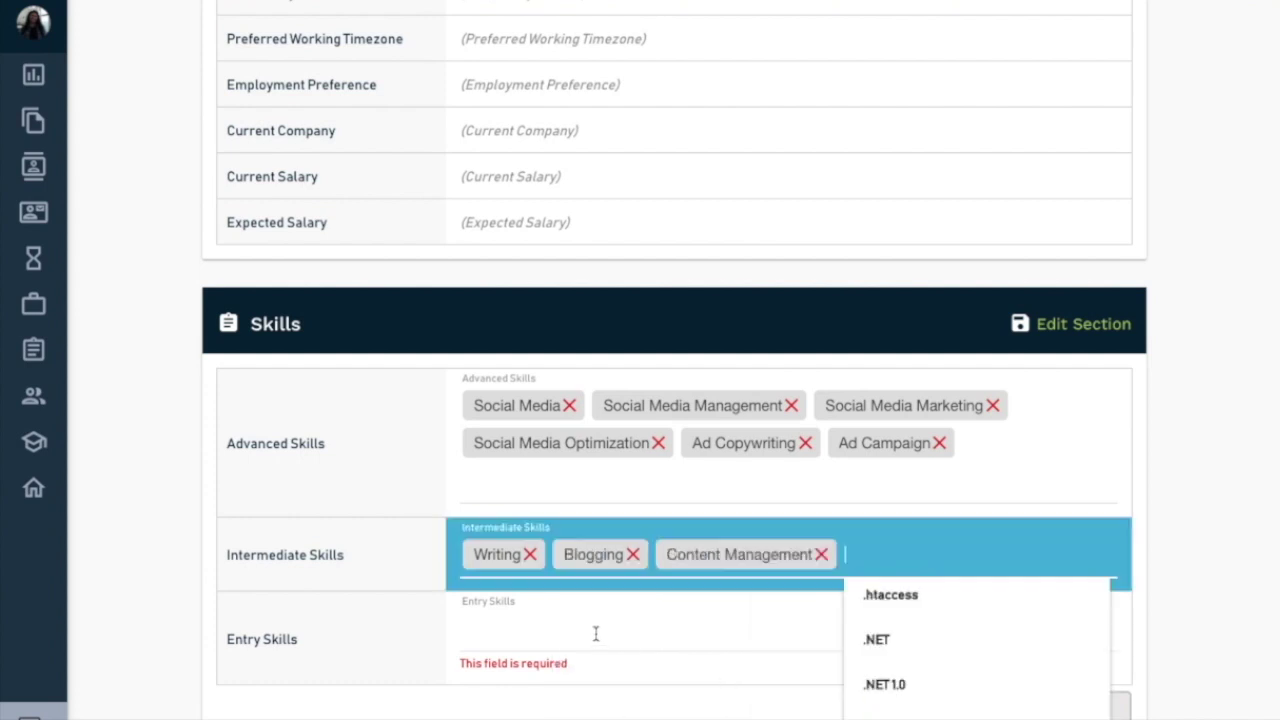
# - Add Account Management as an entry skill and Administration as an intermediate skill, removing the stray .NET skill
pyautogui.click(595, 633)
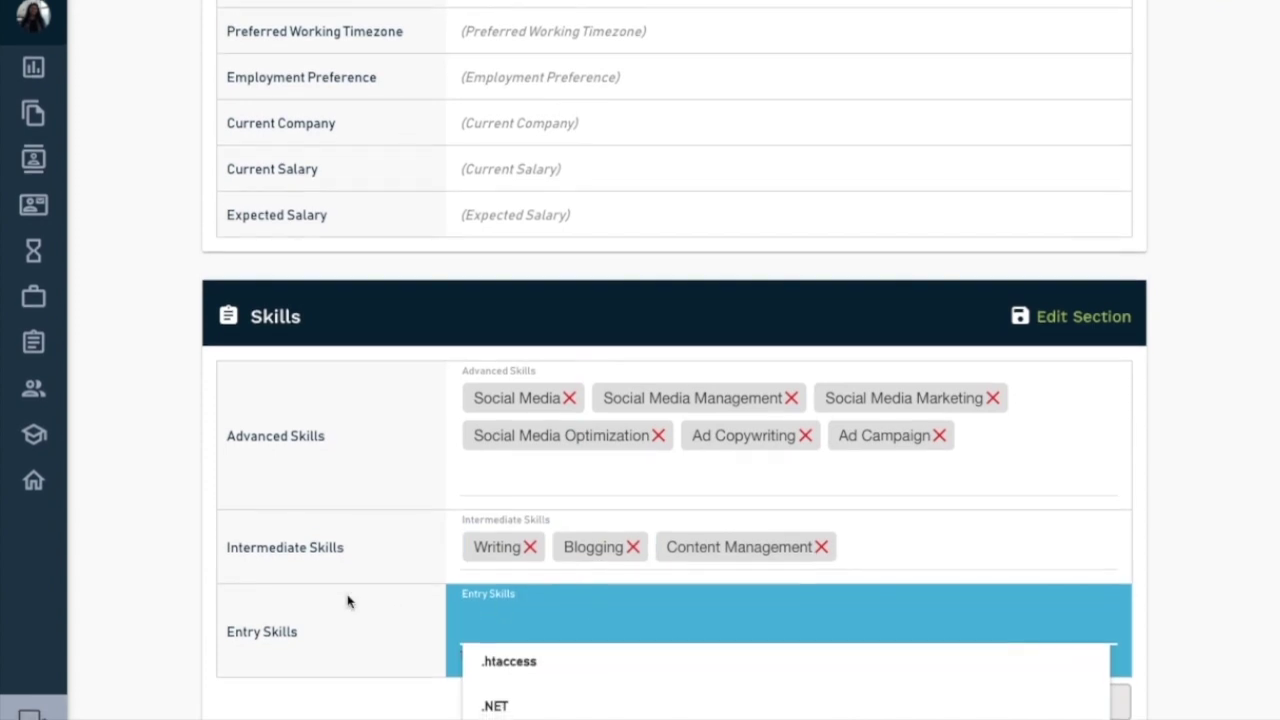
pyautogui.write('Account')
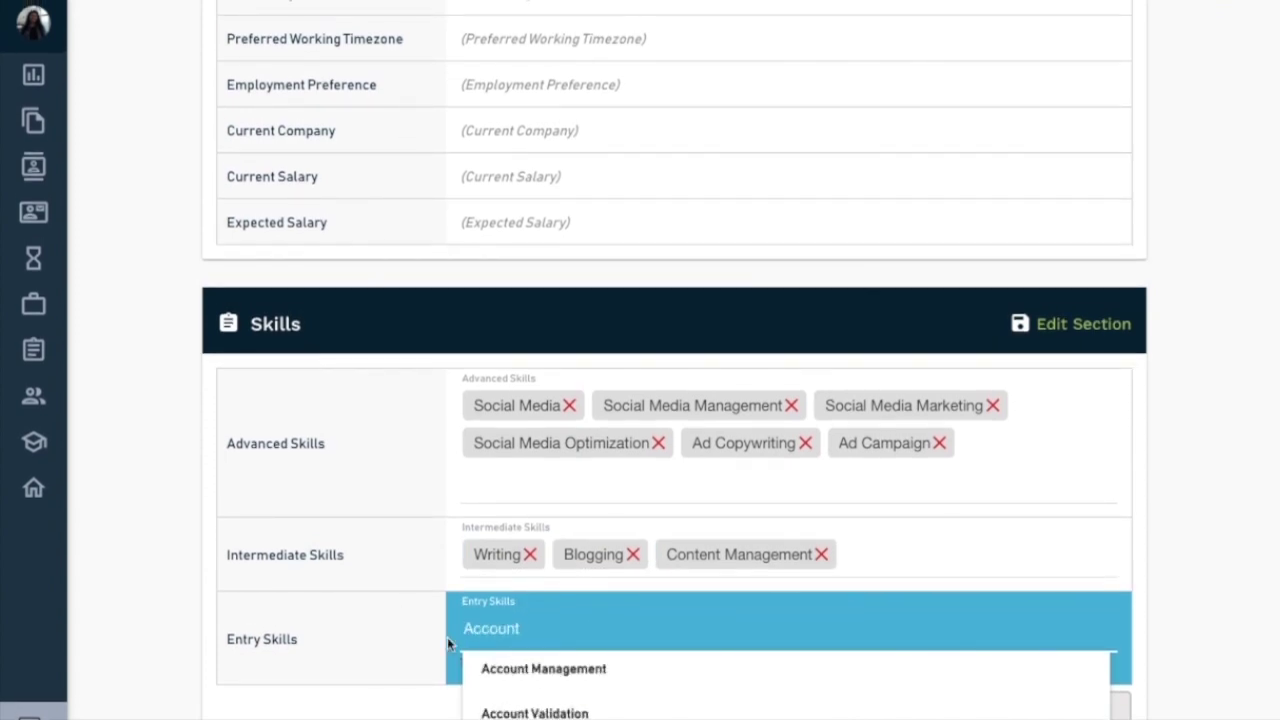
pyautogui.click(495, 670)
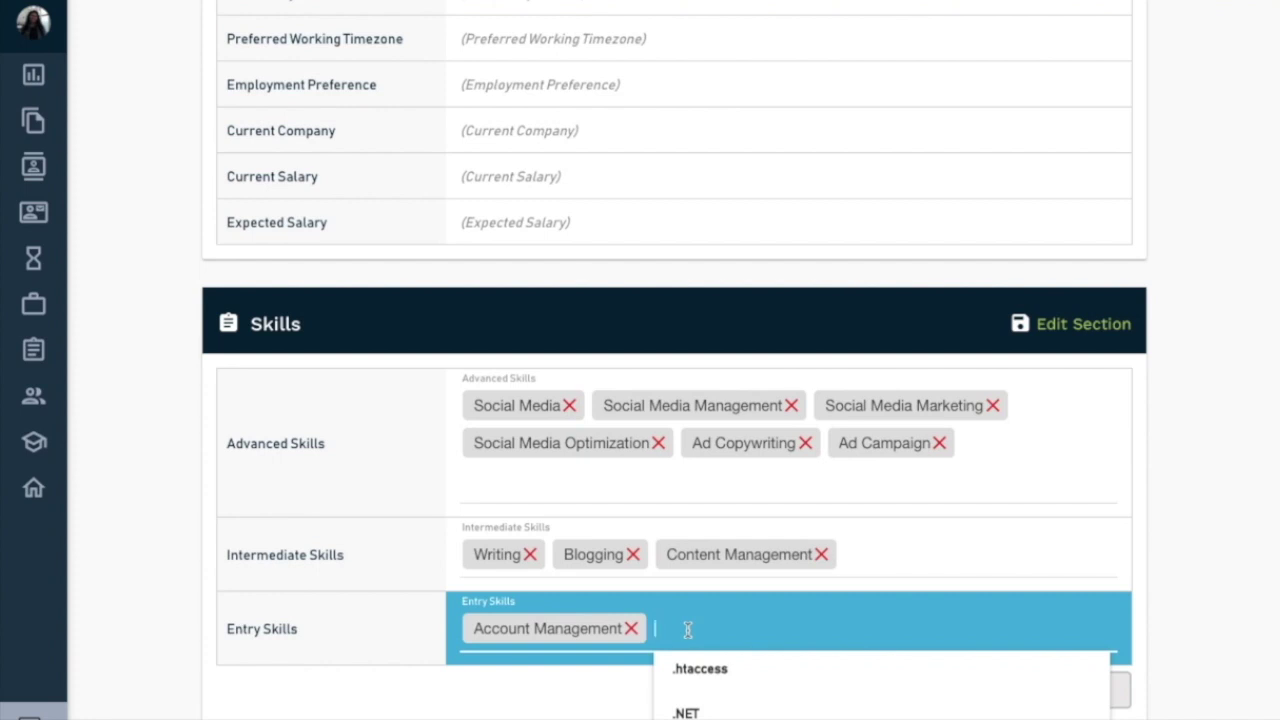
pyautogui.click(925, 547)
pyautogui.write('Podc')
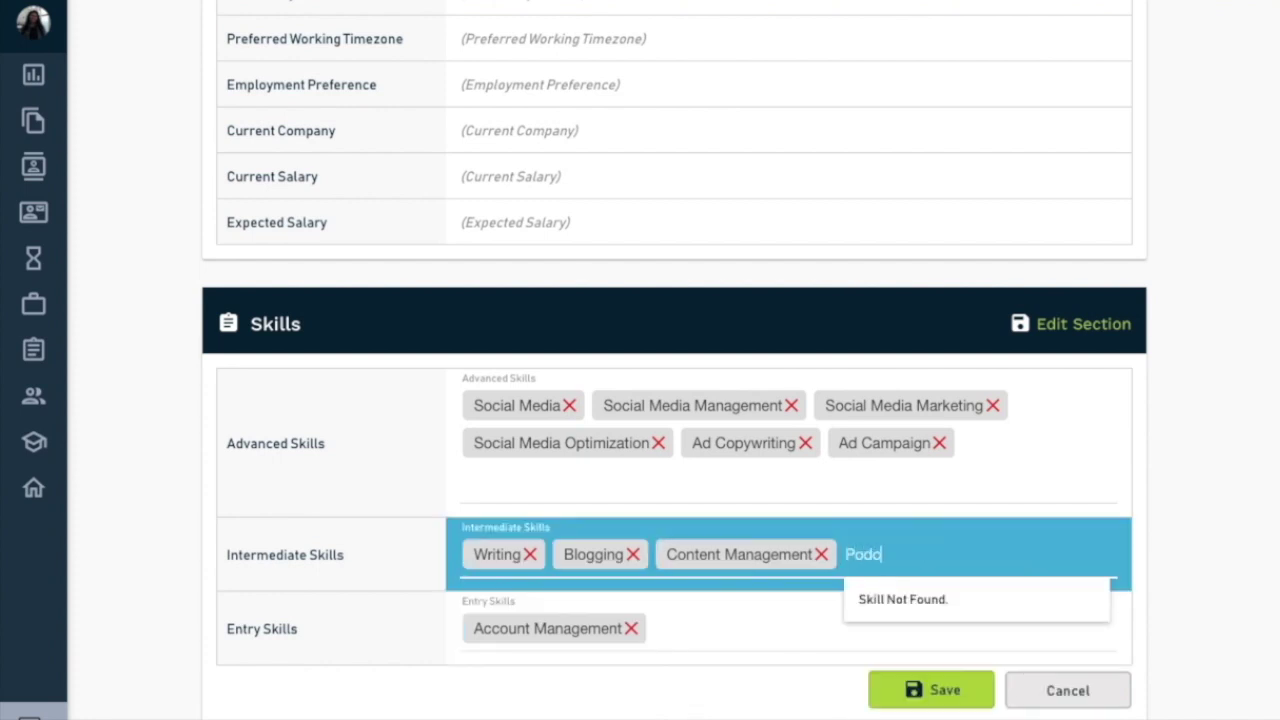
pyautogui.press('BackSpace')
pyautogui.press('BackSpace')
pyautogui.press('BackSpace')
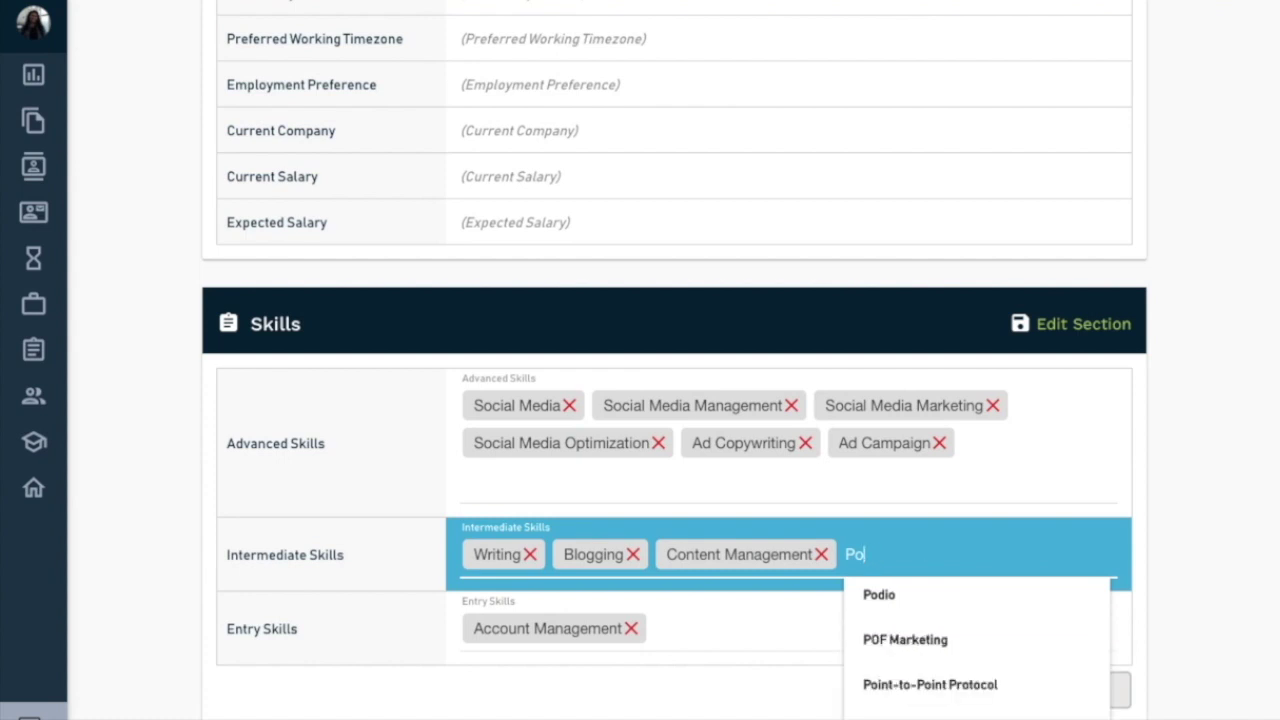
pyautogui.click(747, 627)
pyautogui.write('Admin')
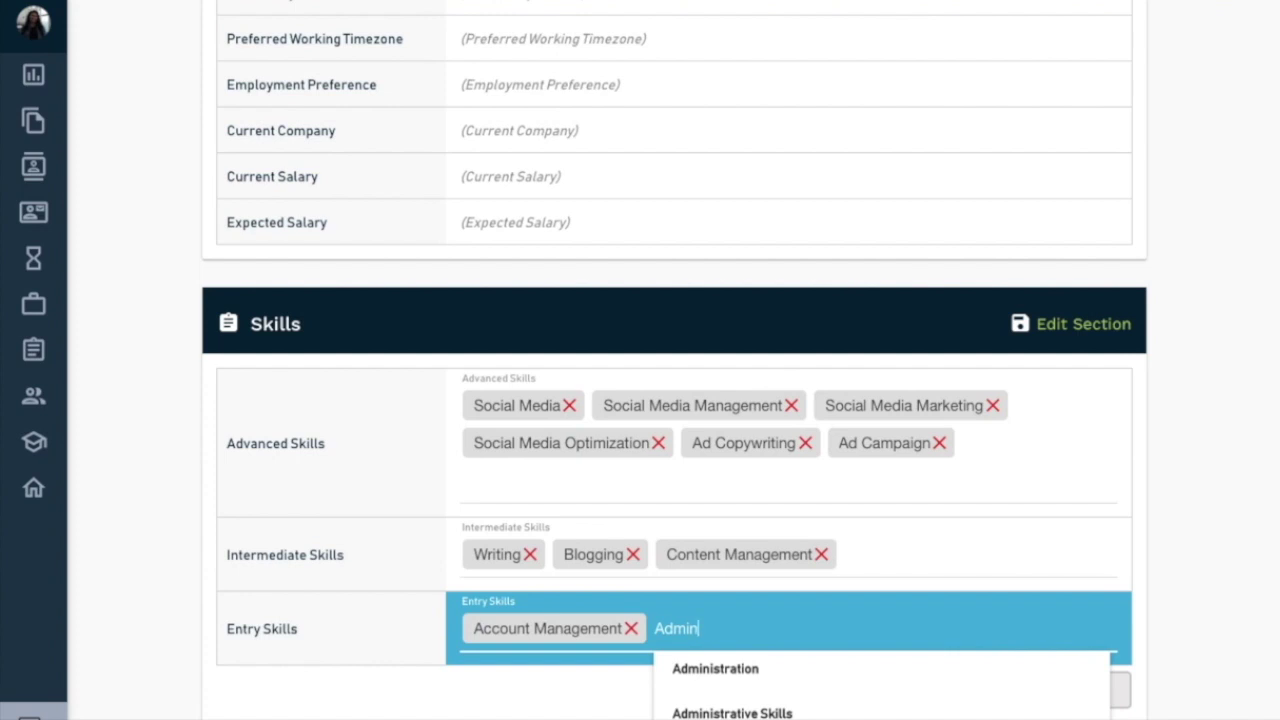
pyautogui.click(901, 554)
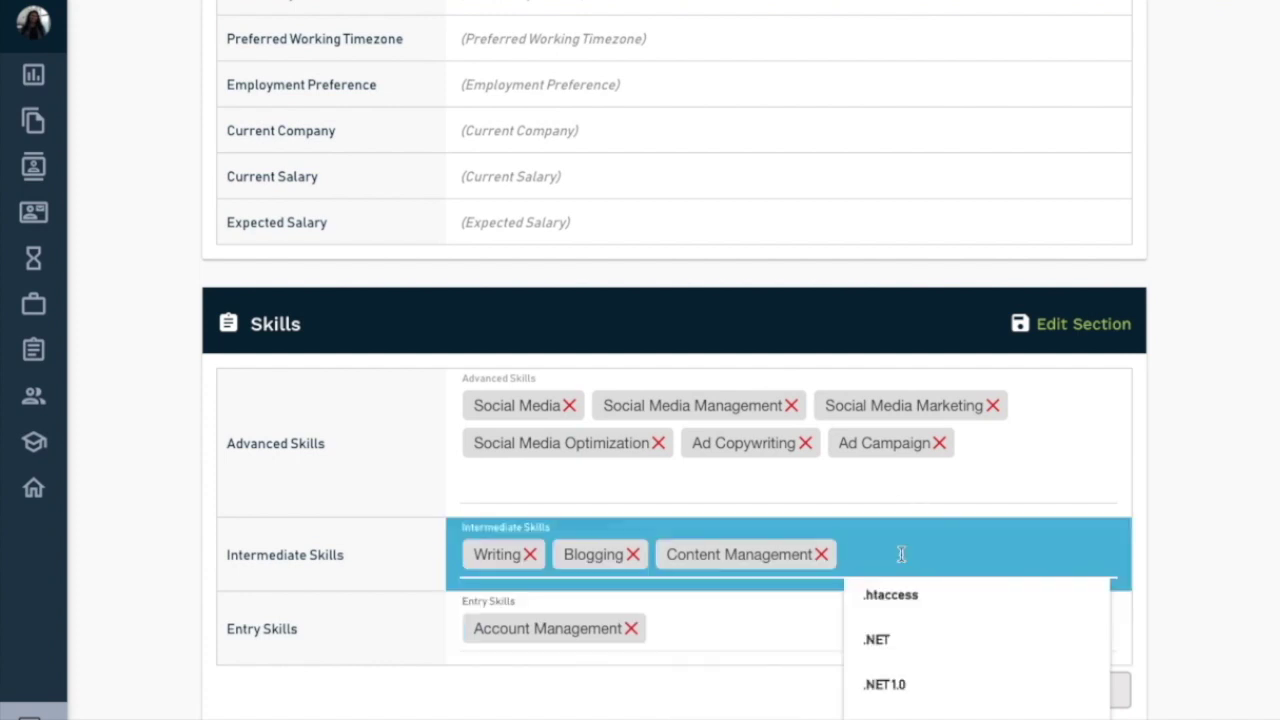
pyautogui.write('Adm')
pyautogui.click(903, 594)
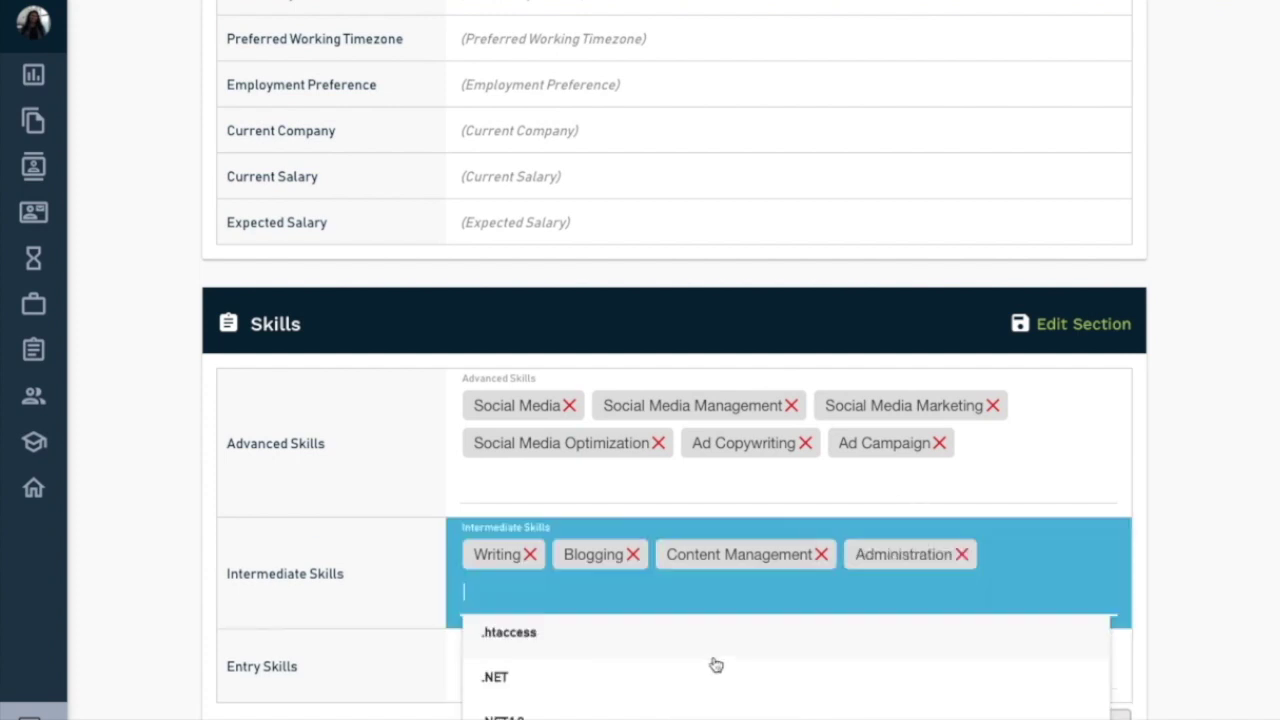
pyautogui.click(714, 671)
pyautogui.click(1038, 556)
pyautogui.click(365, 604)
# - Add WordPress as an entry skill and save the Skills section
pyautogui.scroll(-1, 365, 604)
pyautogui.click(729, 508)
pyautogui.write('wordpreAdmin')
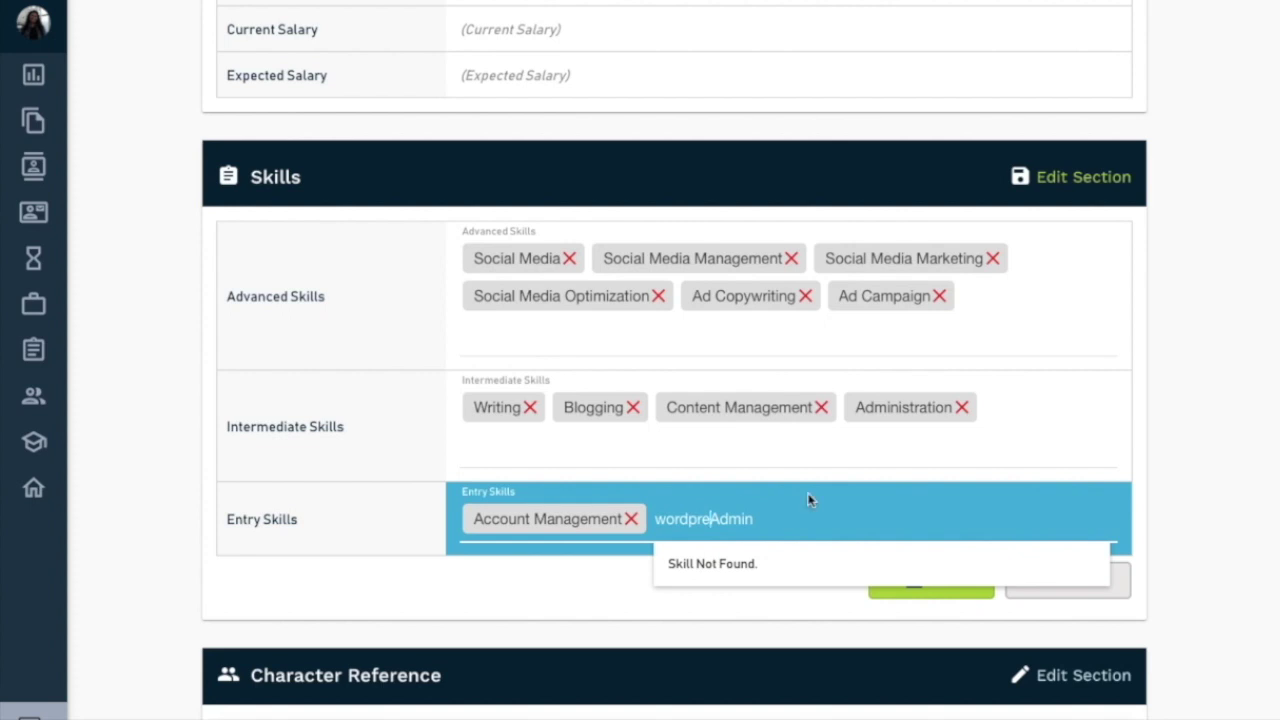
pyautogui.click(775, 519)
pyautogui.press('BackSpace')
pyautogui.press('BackSpace')
pyautogui.press('BackSpace')
pyautogui.press('BackSpace')
pyautogui.press('BackSpace')
pyautogui.click(786, 562)
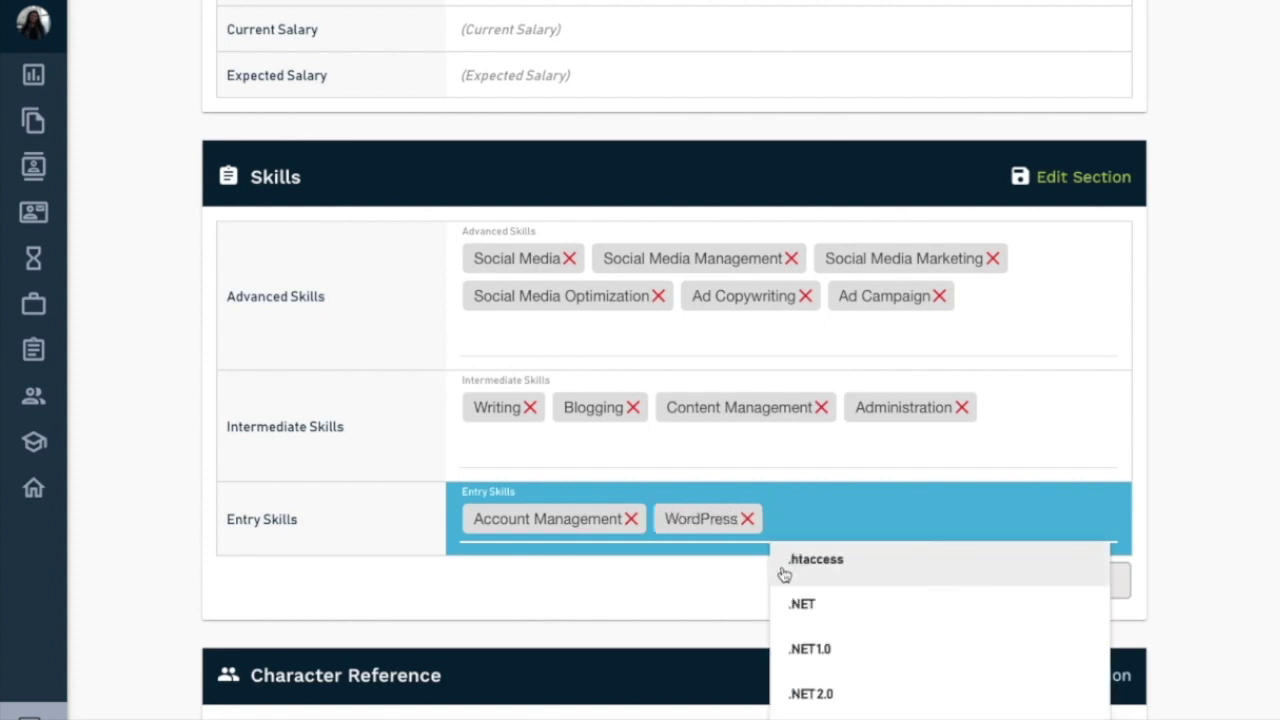
pyautogui.click(652, 587)
pyautogui.scroll(-1, 652, 587)
pyautogui.click(940, 536)
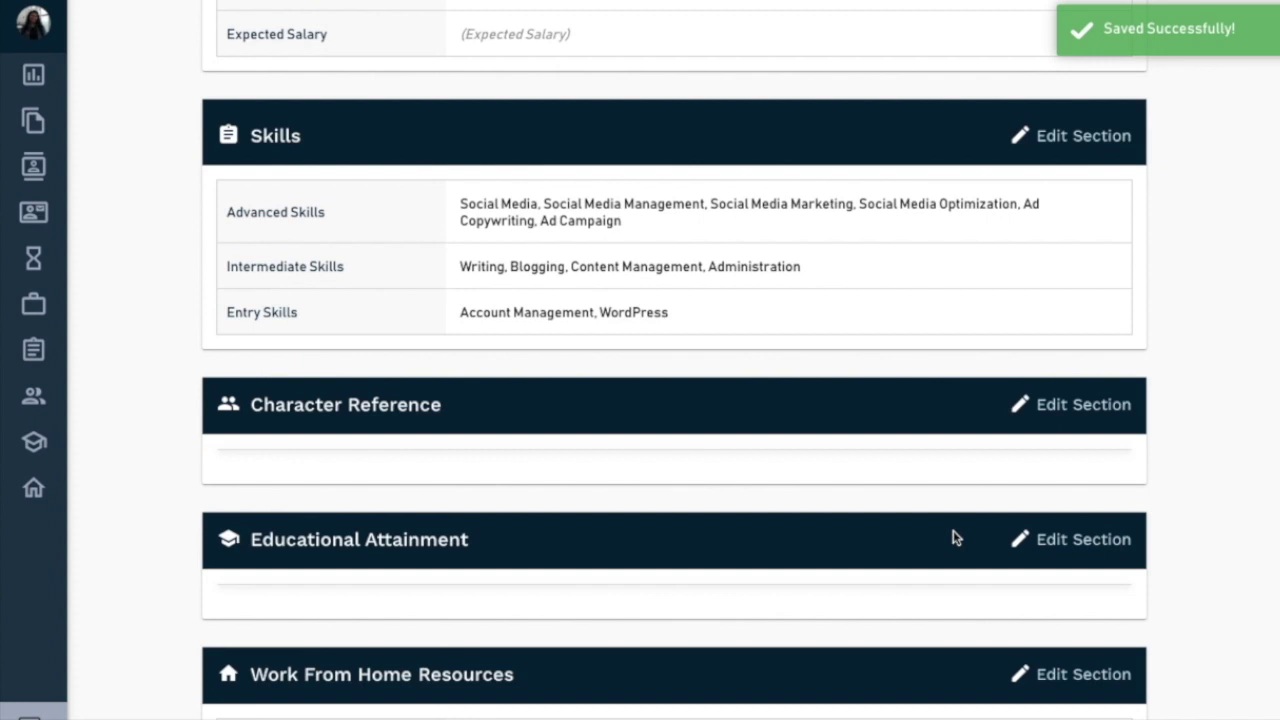
# - Add a new character reference with the reference's first and last name and relationship Coworker
pyautogui.click(1083, 404)
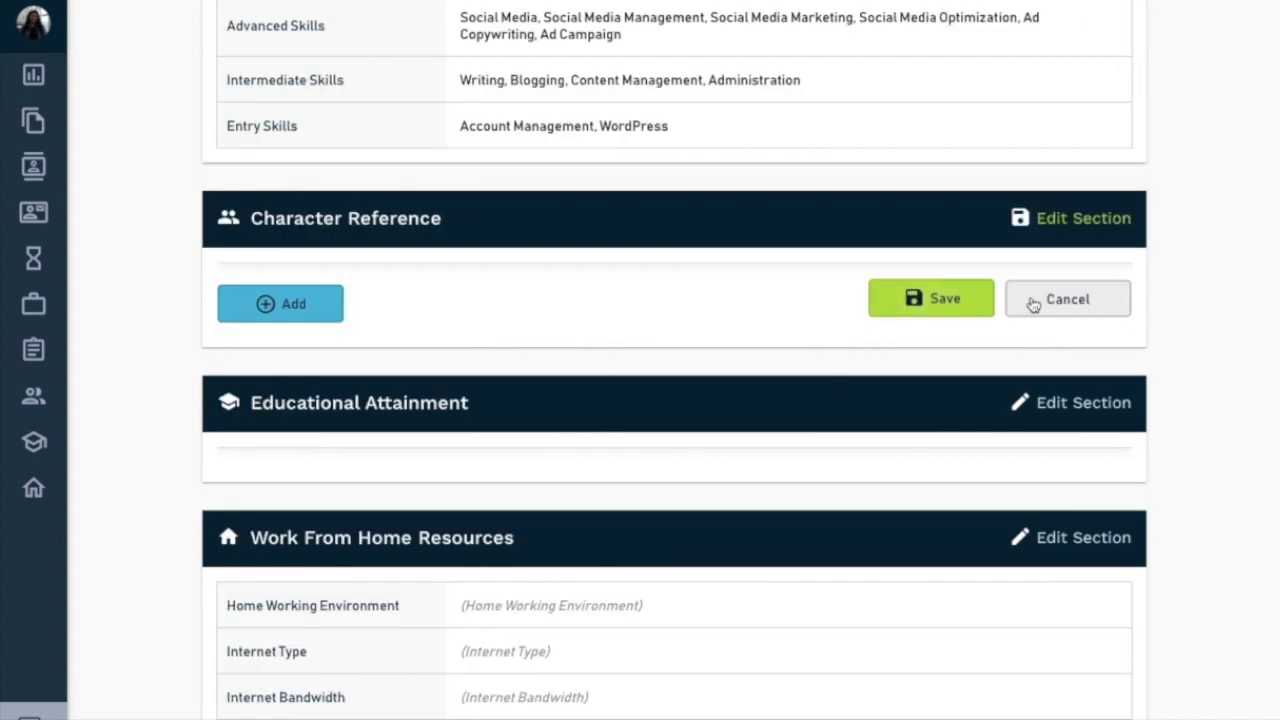
pyautogui.click(294, 304)
pyautogui.click(577, 352)
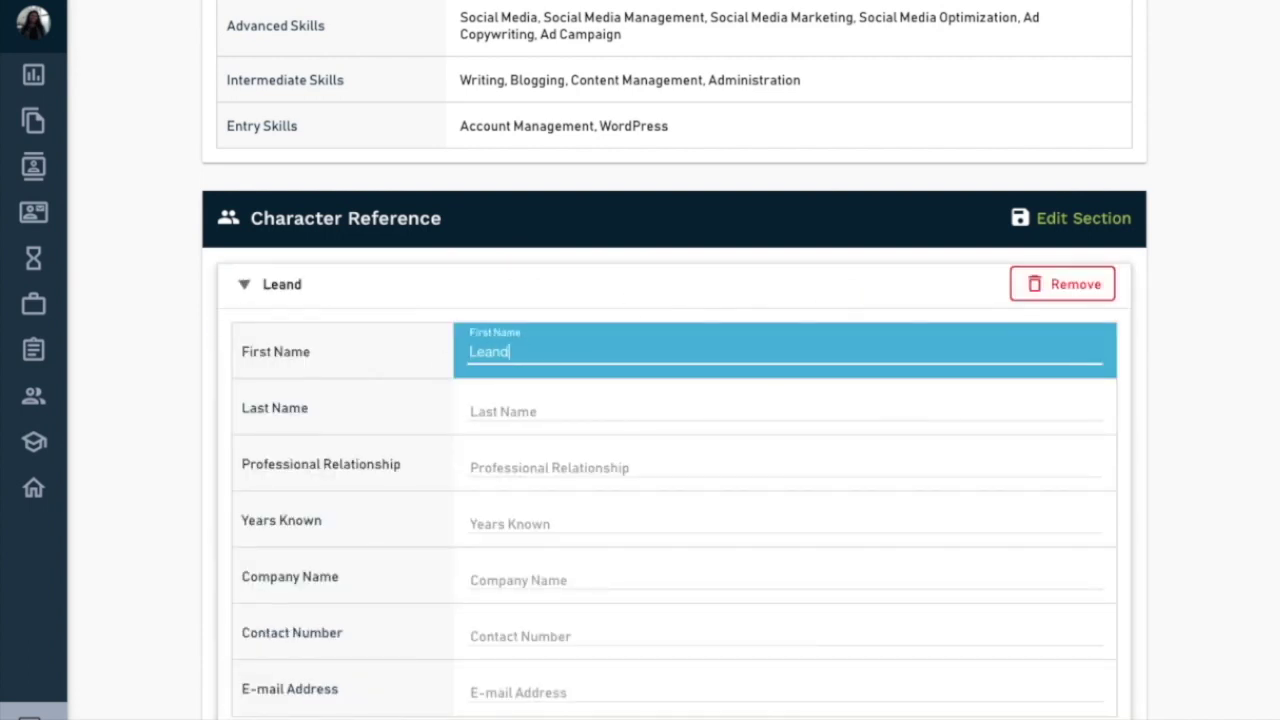
pyautogui.press('Tab')
pyautogui.press('Tab')
pyautogui.write('Coworker')
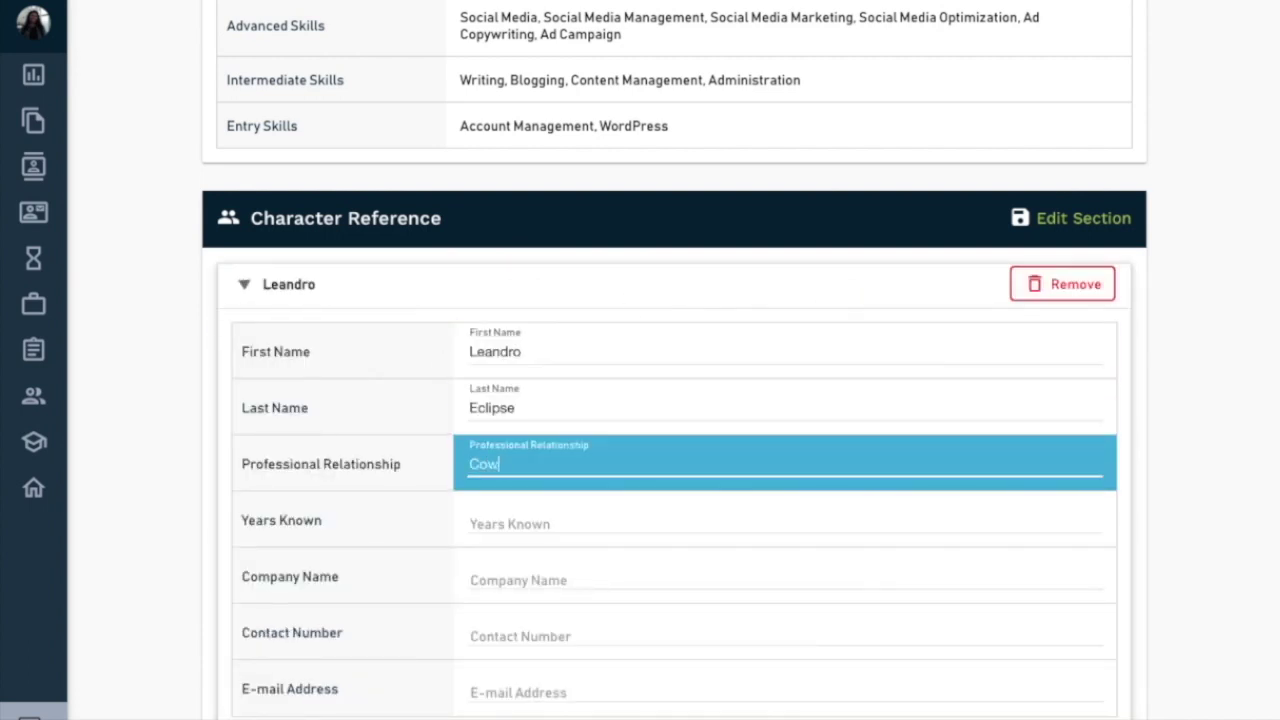
# - Enter 2 years known, company PayStaff and the reference's e-mail, save, then open Educational Attainment for editing
pyautogui.click(526, 520)
pyautogui.write('3')
pyautogui.press('BackSpace')
pyautogui.write('2')
pyautogui.click(497, 577)
pyautogui.write('PayStaff')
pyautogui.click(500, 632)
pyautogui.scroll(-2, 525, 600)
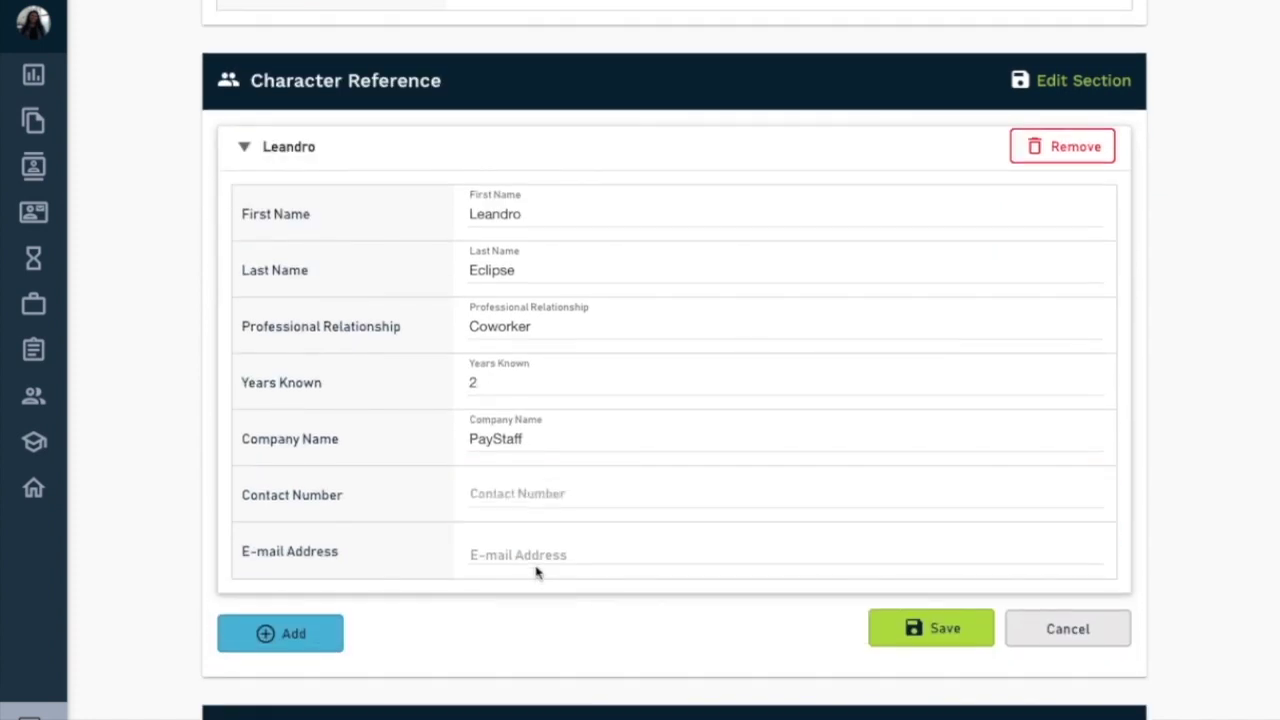
pyautogui.click(537, 566)
pyautogui.write('miko')
pyautogui.press('BackSpace')
pyautogui.press('BackSpace')
pyautogui.press('BackSpace')
pyautogui.press('BackSpace')
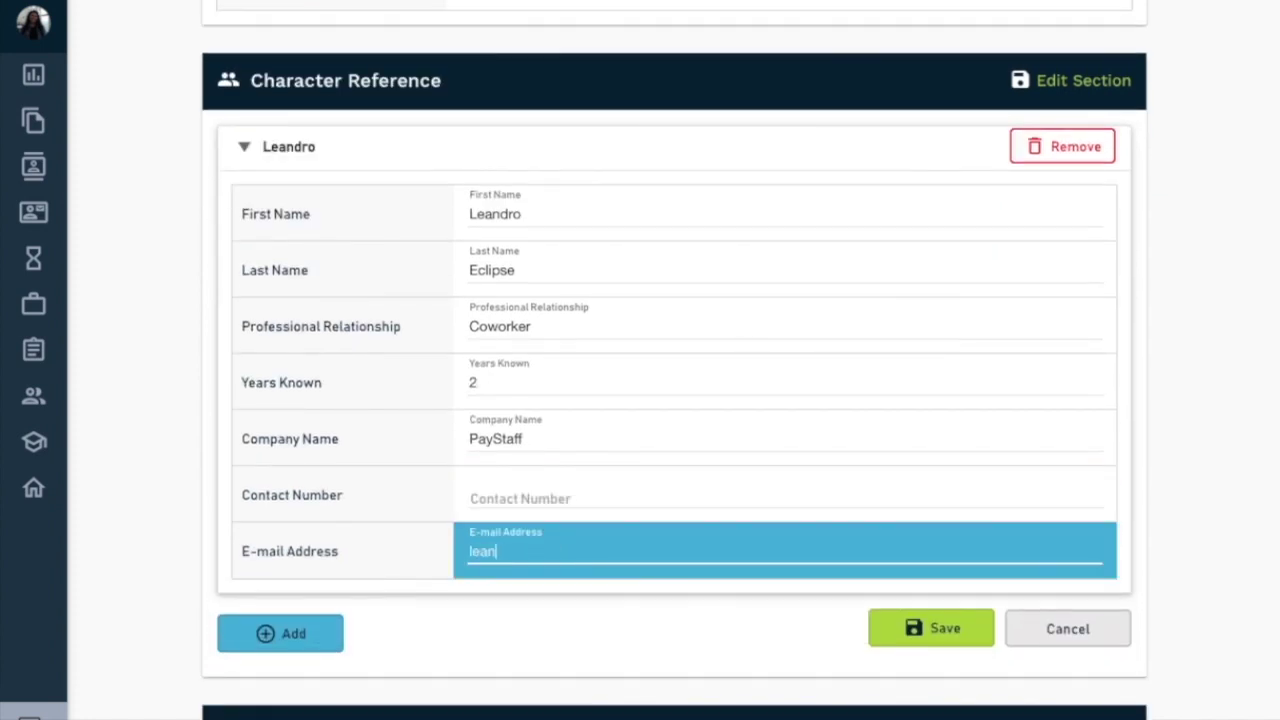
pyautogui.click(946, 629)
pyautogui.scroll(-4, 946, 629)
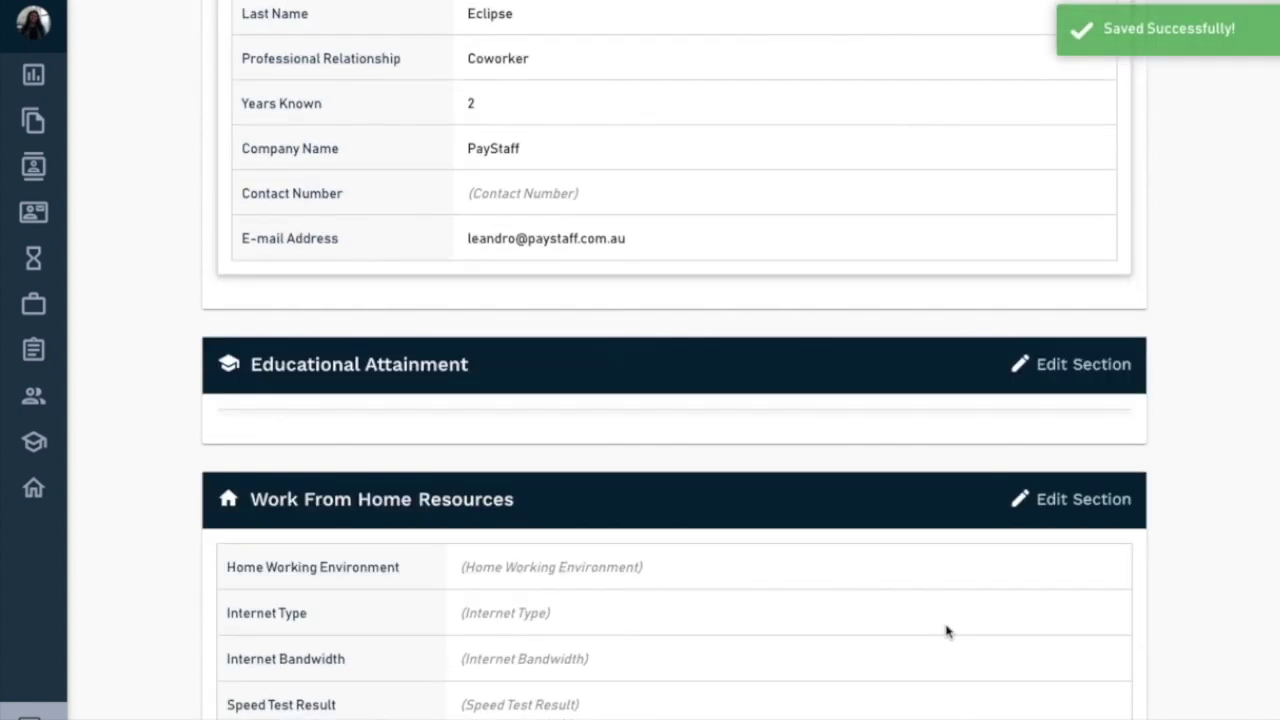
pyautogui.click(1068, 301)
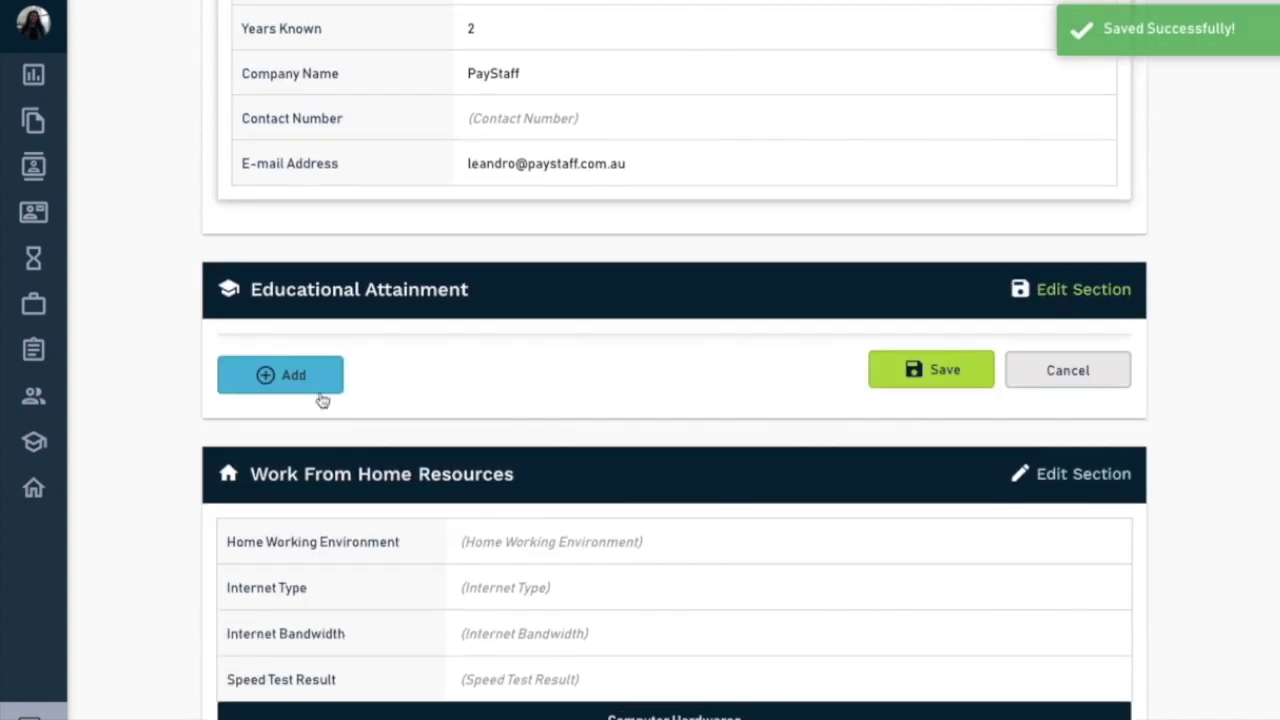
# - Add an education entry with qualification Bachelor/College Degree and field of study Advertising/Media
pyautogui.click(270, 378)
pyautogui.click(790, 374)
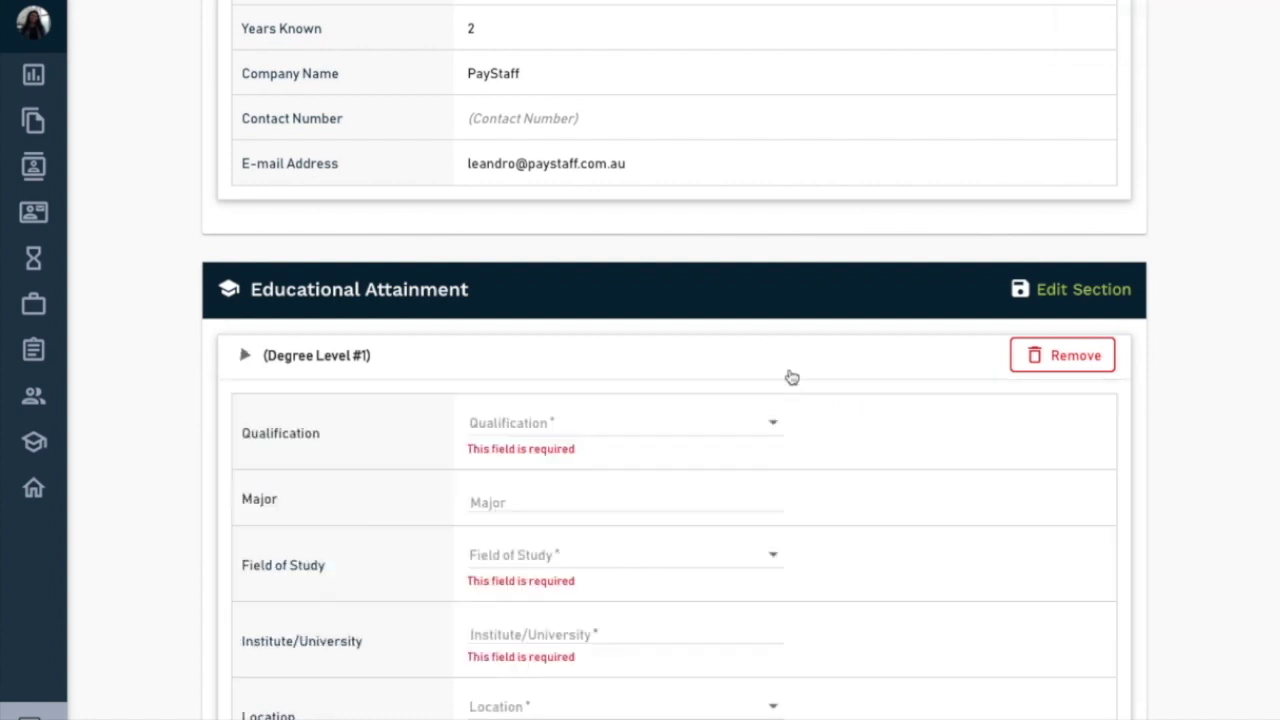
pyautogui.click(578, 415)
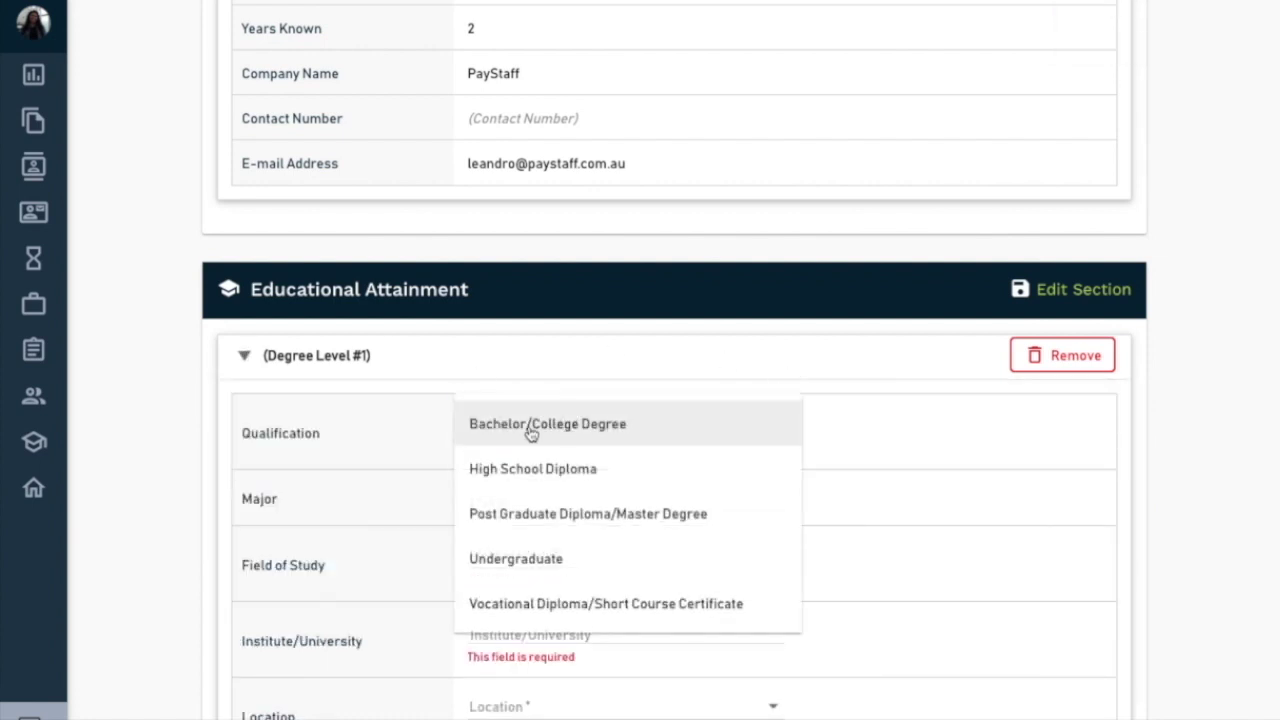
pyautogui.click(530, 430)
pyautogui.click(525, 476)
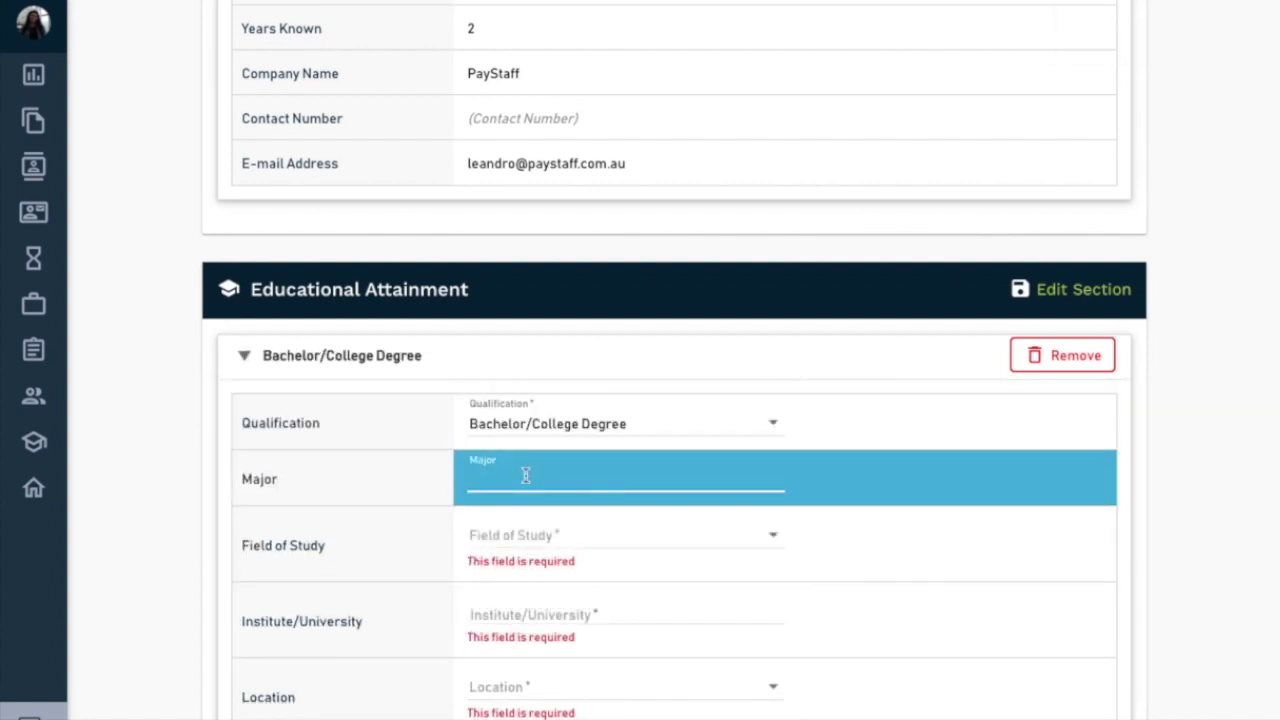
pyautogui.click(551, 546)
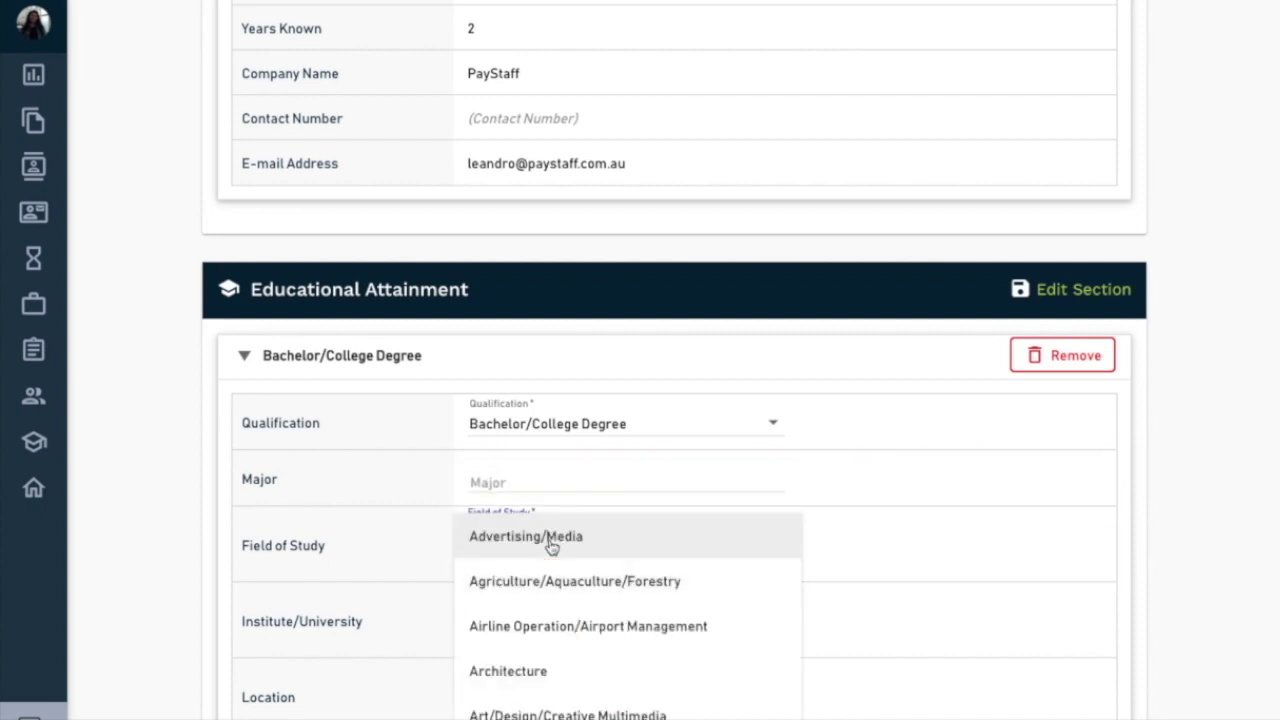
pyautogui.click(551, 540)
pyautogui.scroll(-1, 380, 571)
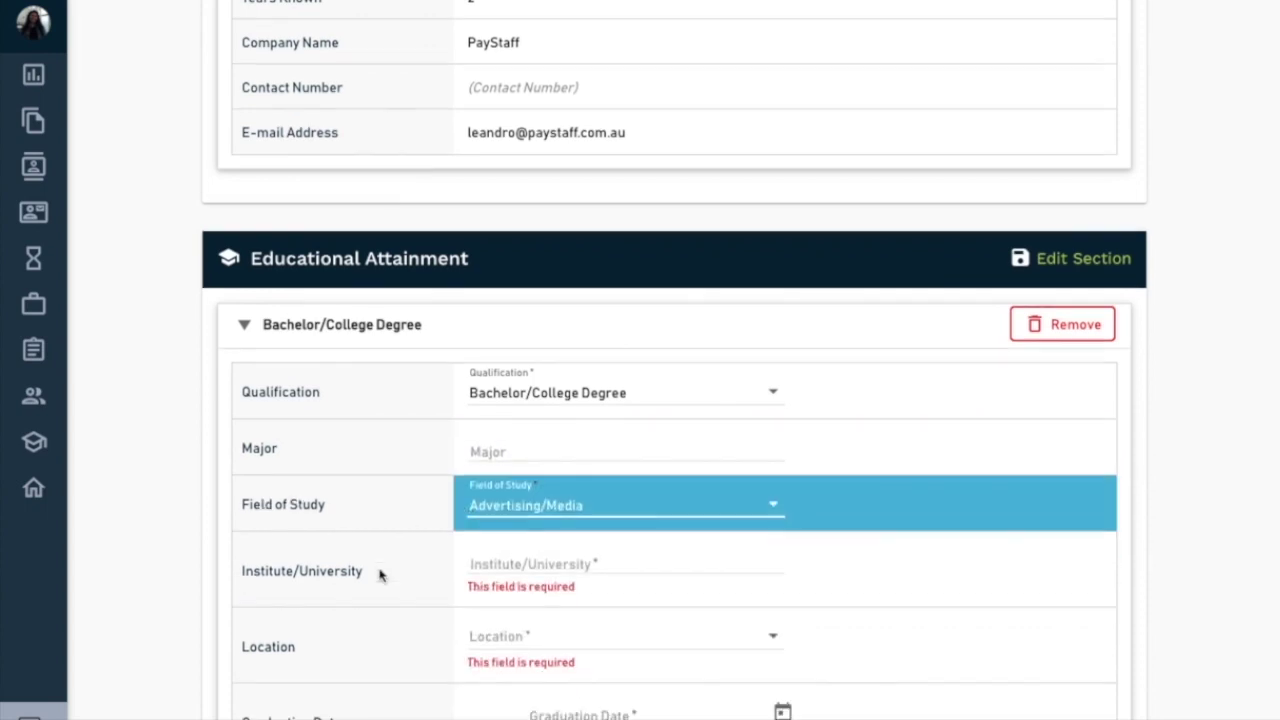
# - Enter institute Polytechnic University of the Philippines, location Philippines, and major Communication Research
pyautogui.click(528, 540)
pyautogui.write('Pol')
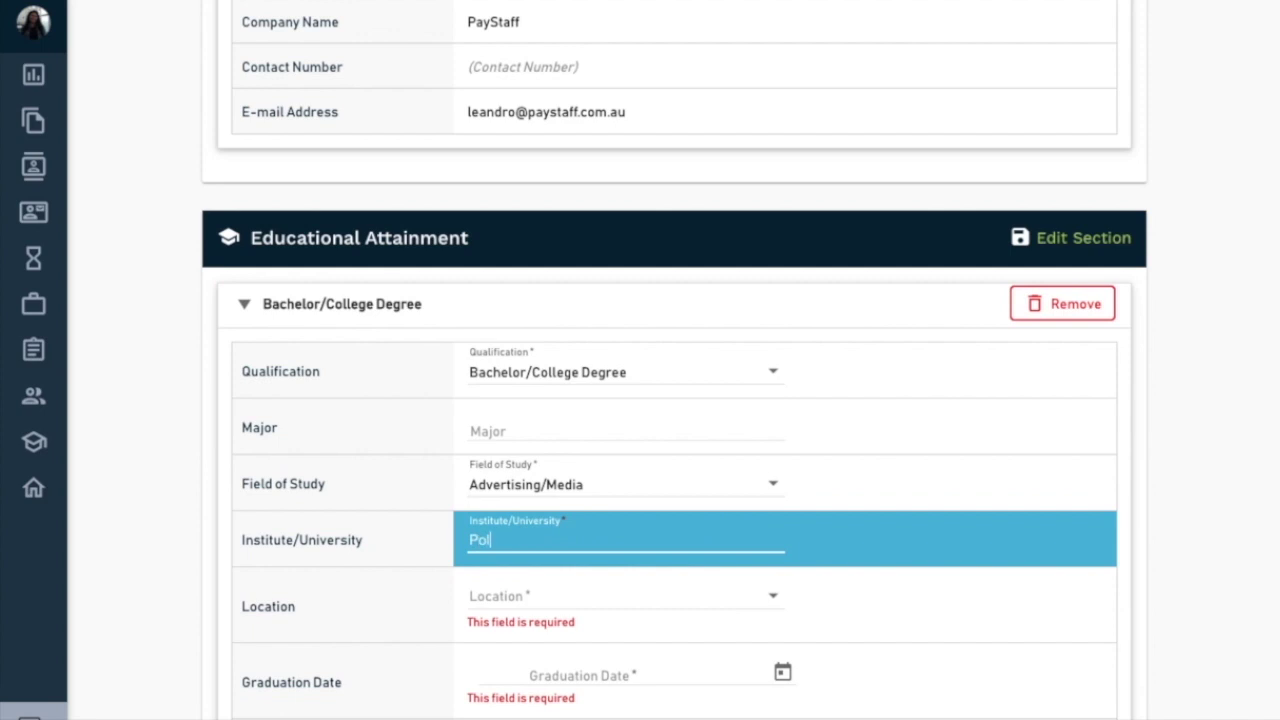
pyautogui.write('ytechnic University of the Philippins')
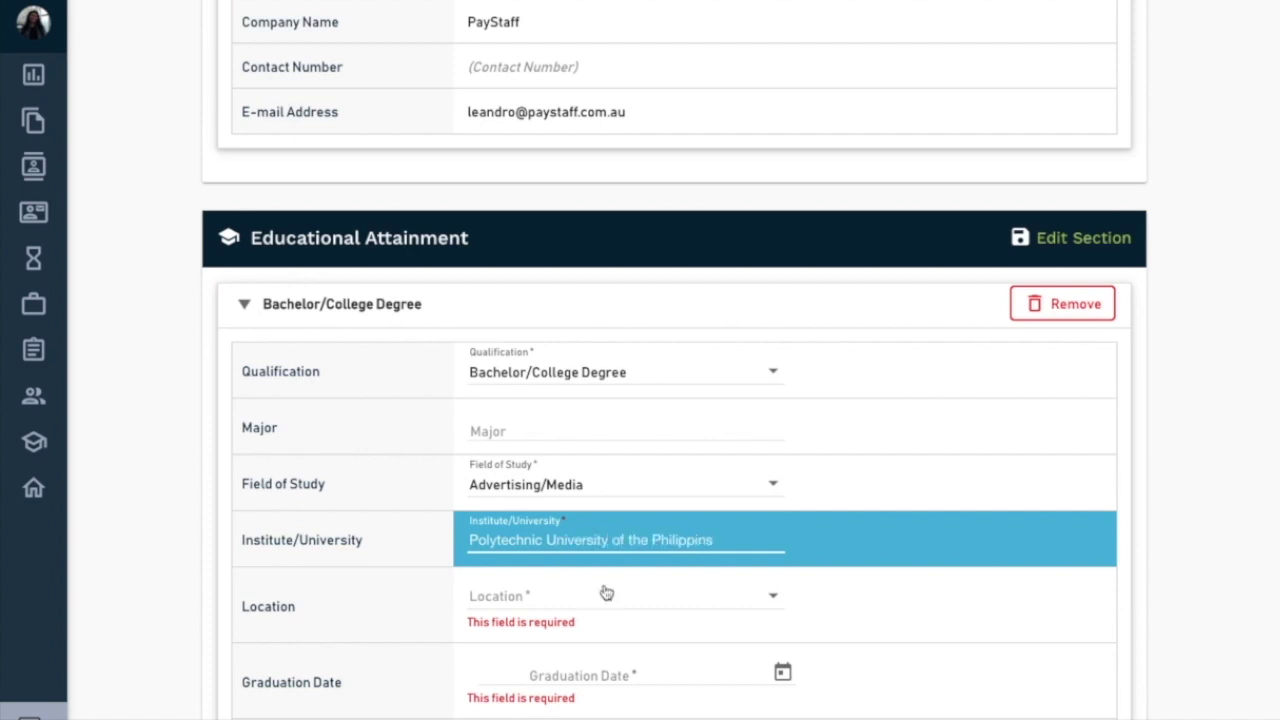
pyautogui.press('BackSpace')
pyautogui.write('es')
pyautogui.click(677, 598)
pyautogui.press('p')
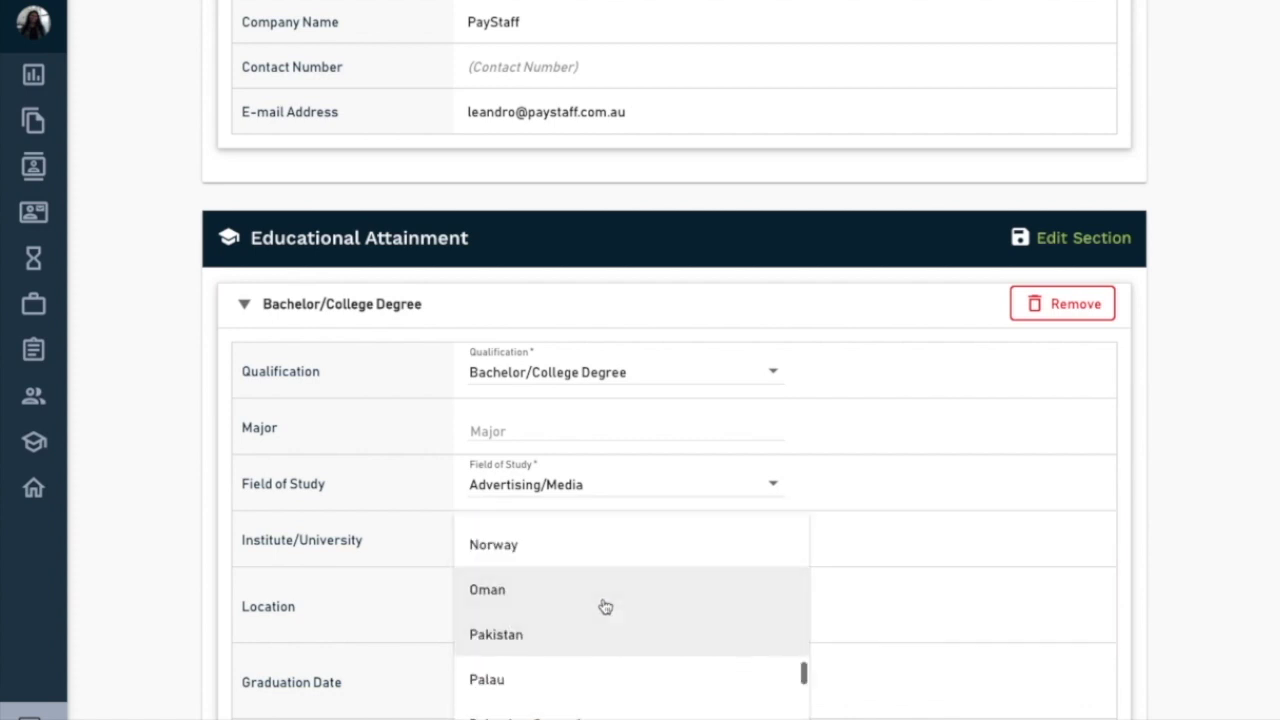
pyautogui.press('p')
pyautogui.press('p')
pyautogui.press('p')
pyautogui.press('p')
pyautogui.press('p')
pyautogui.press('p')
pyautogui.press('p')
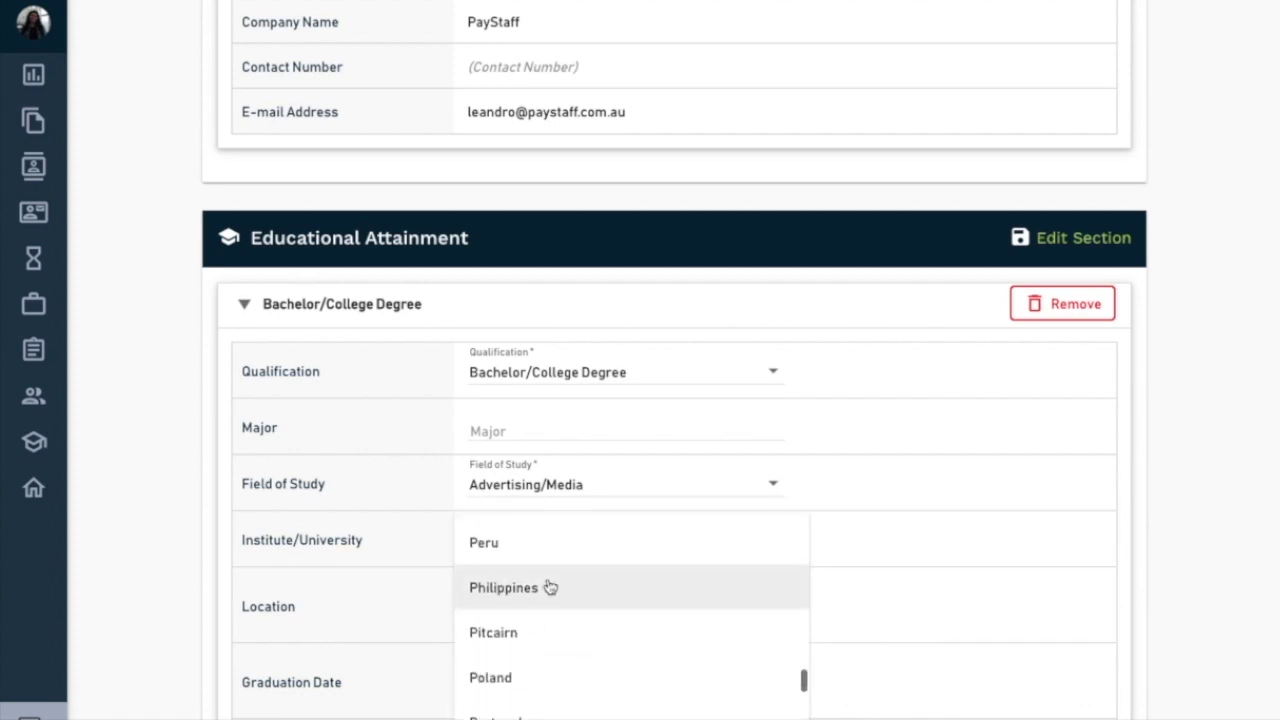
pyautogui.click(548, 590)
pyautogui.click(544, 426)
pyautogui.write('Co')
pyautogui.press('BackSpace')
pyautogui.press('BackSpace')
pyautogui.write('Communicateion Research')
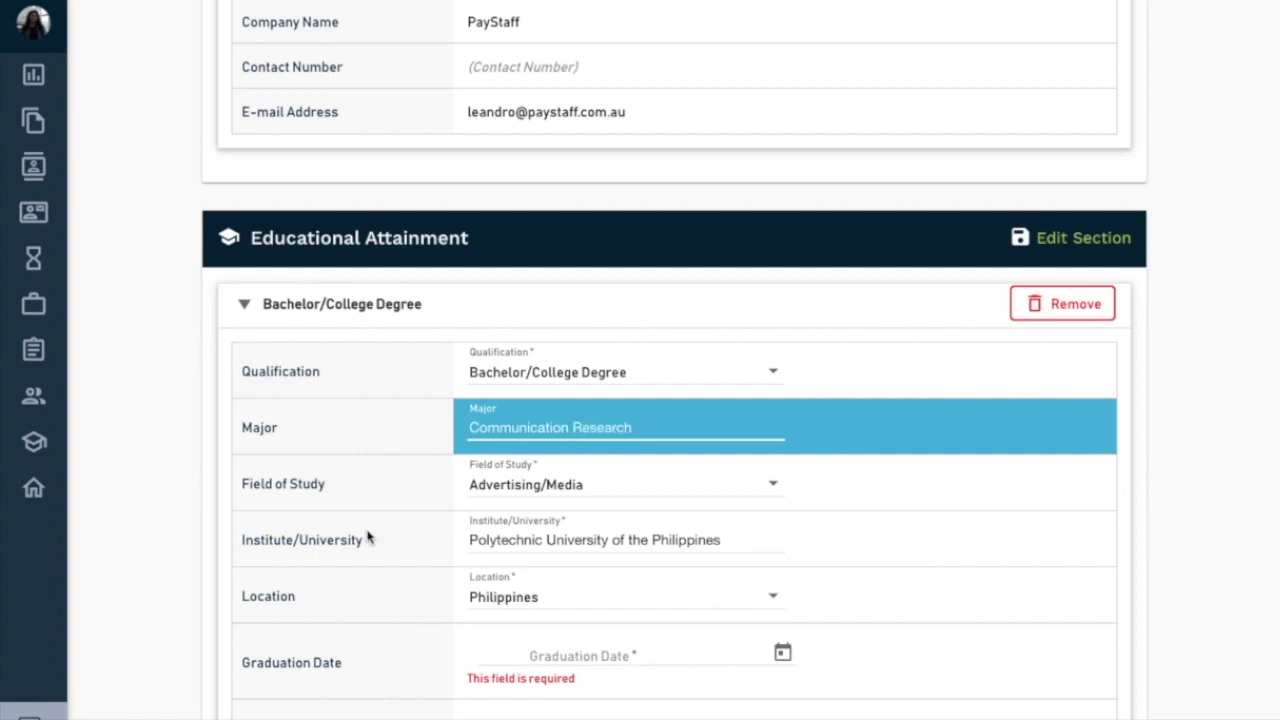
pyautogui.scroll(-3, 500, 525)
# - Set the degree's graduation date to April 28, 2014 using the calendar
pyautogui.click(717, 514)
pyautogui.write('2014')
pyautogui.click(424, 544)
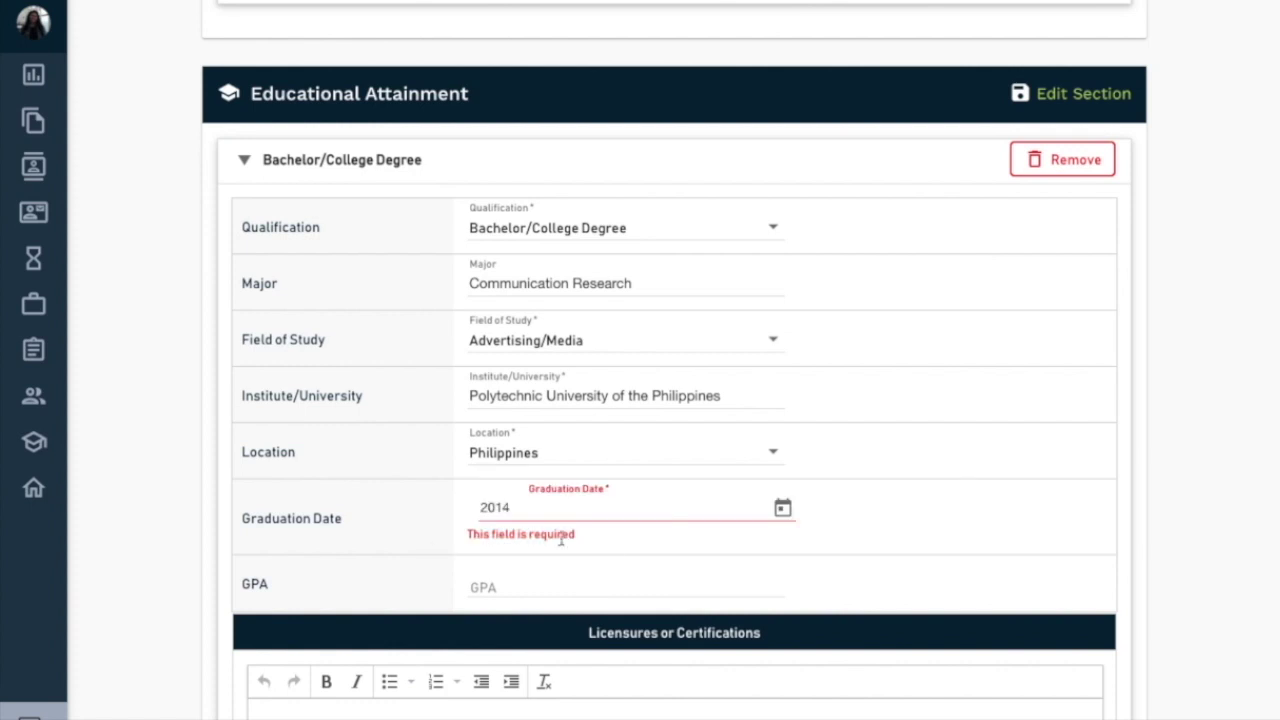
pyautogui.click(783, 508)
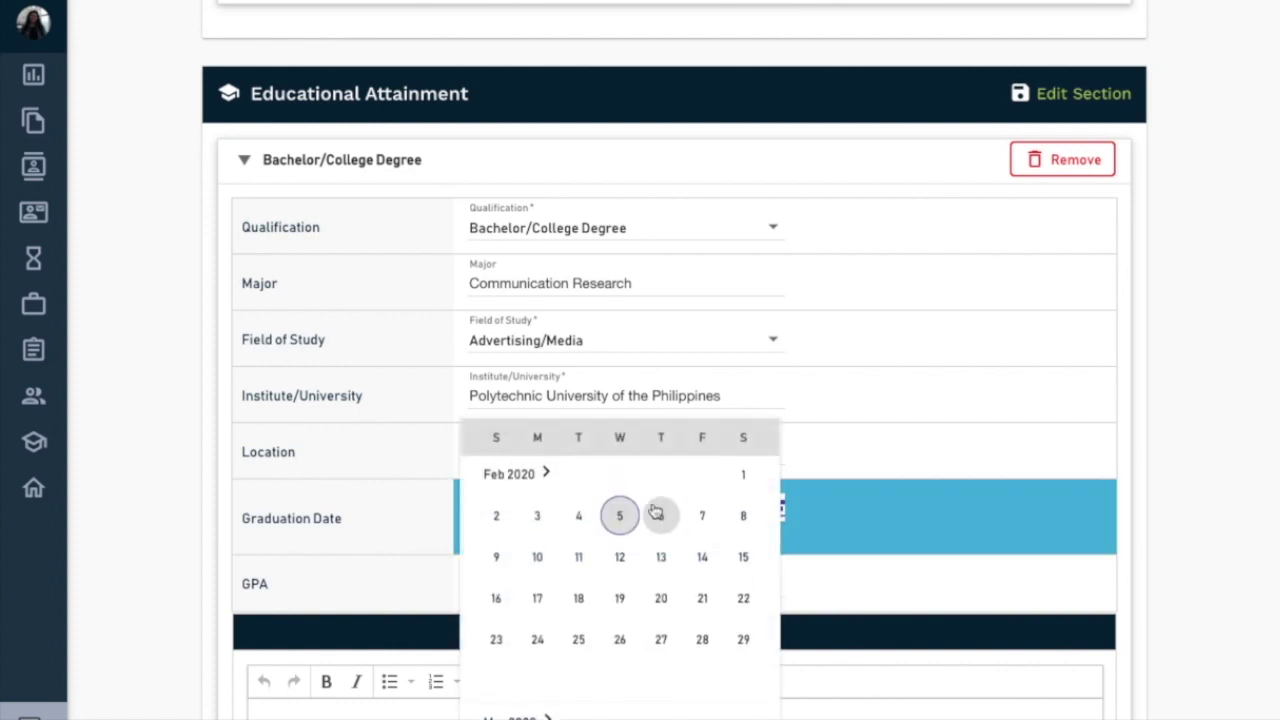
pyautogui.click(530, 475)
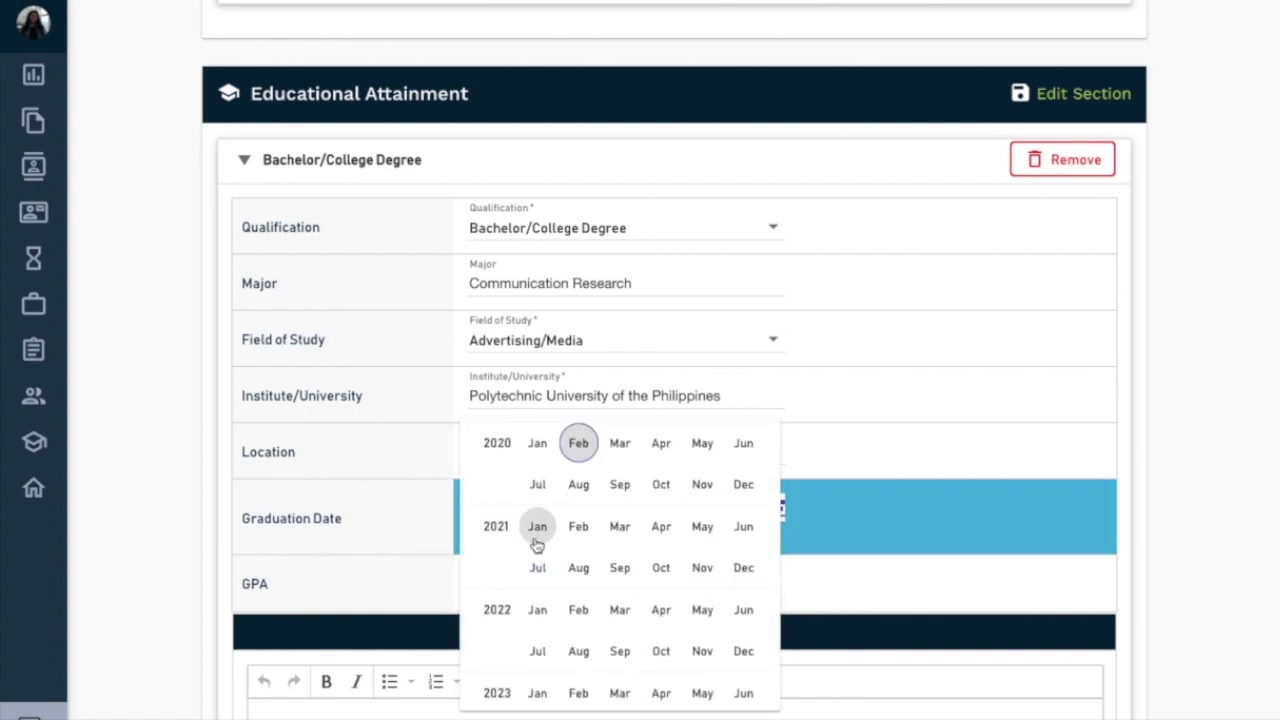
pyautogui.scroll(6, 537, 545)
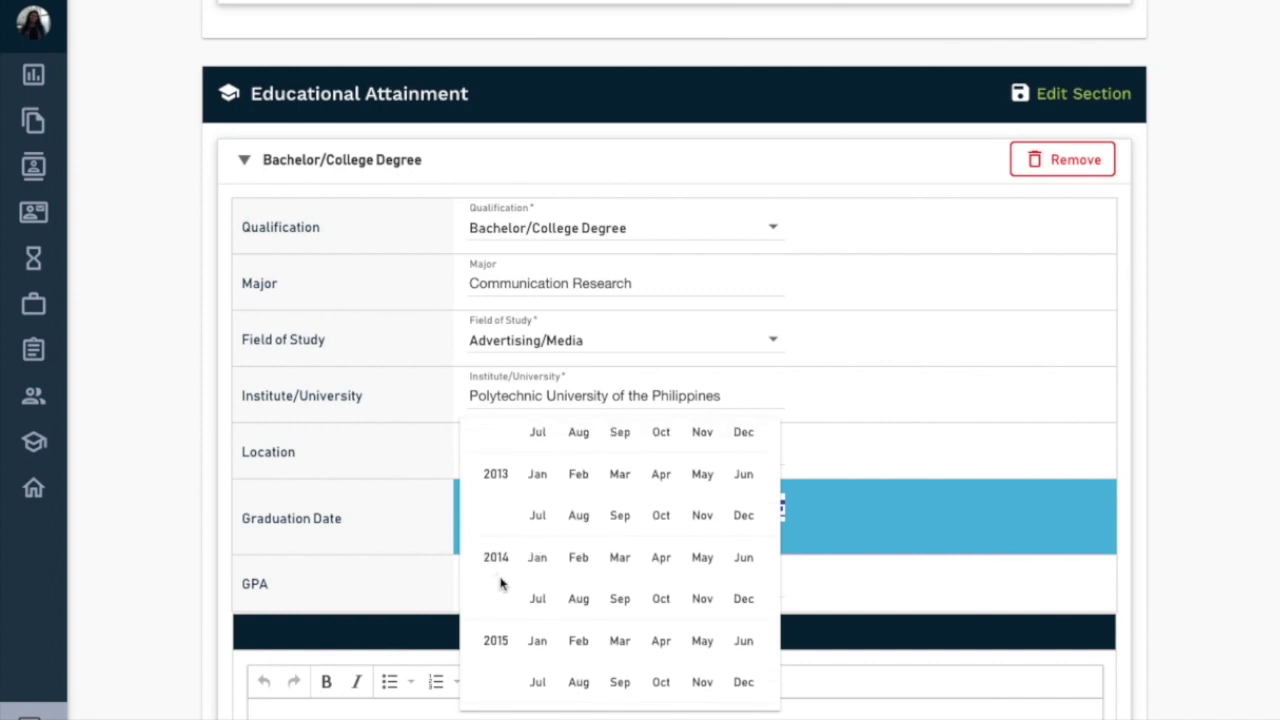
pyautogui.scroll(3, 505, 583)
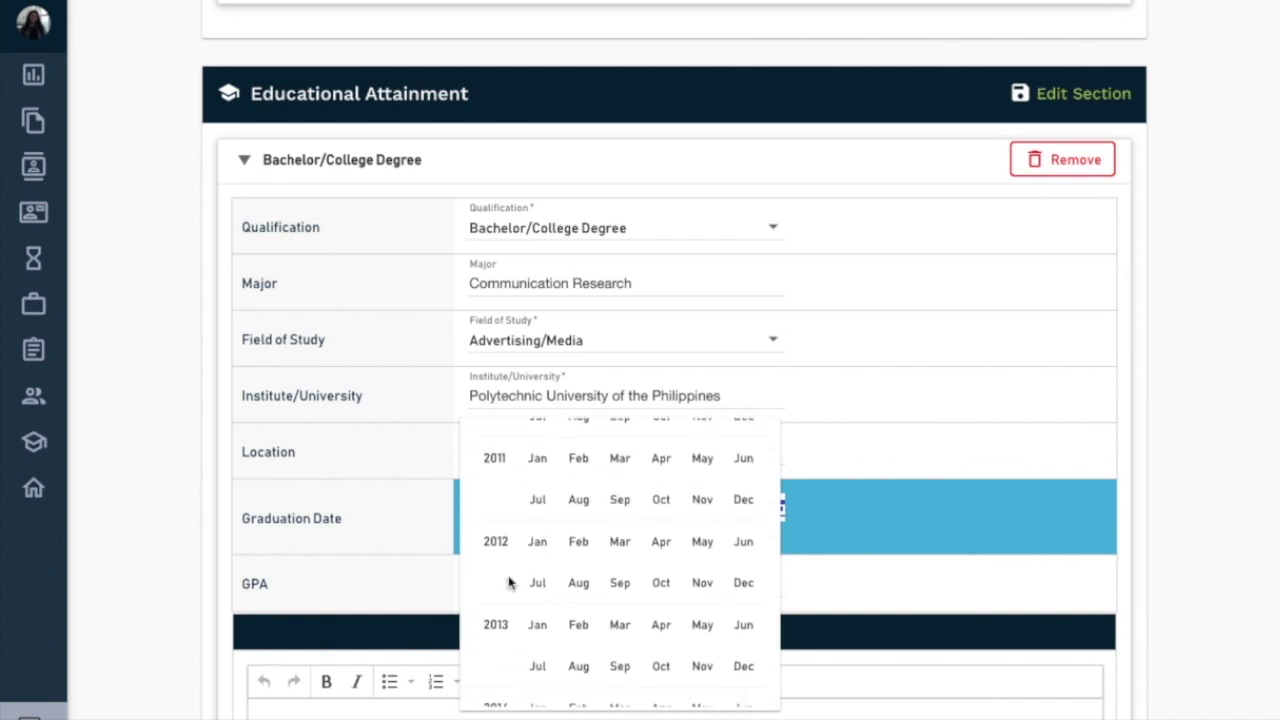
pyautogui.scroll(-3, 508, 583)
pyautogui.click(662, 561)
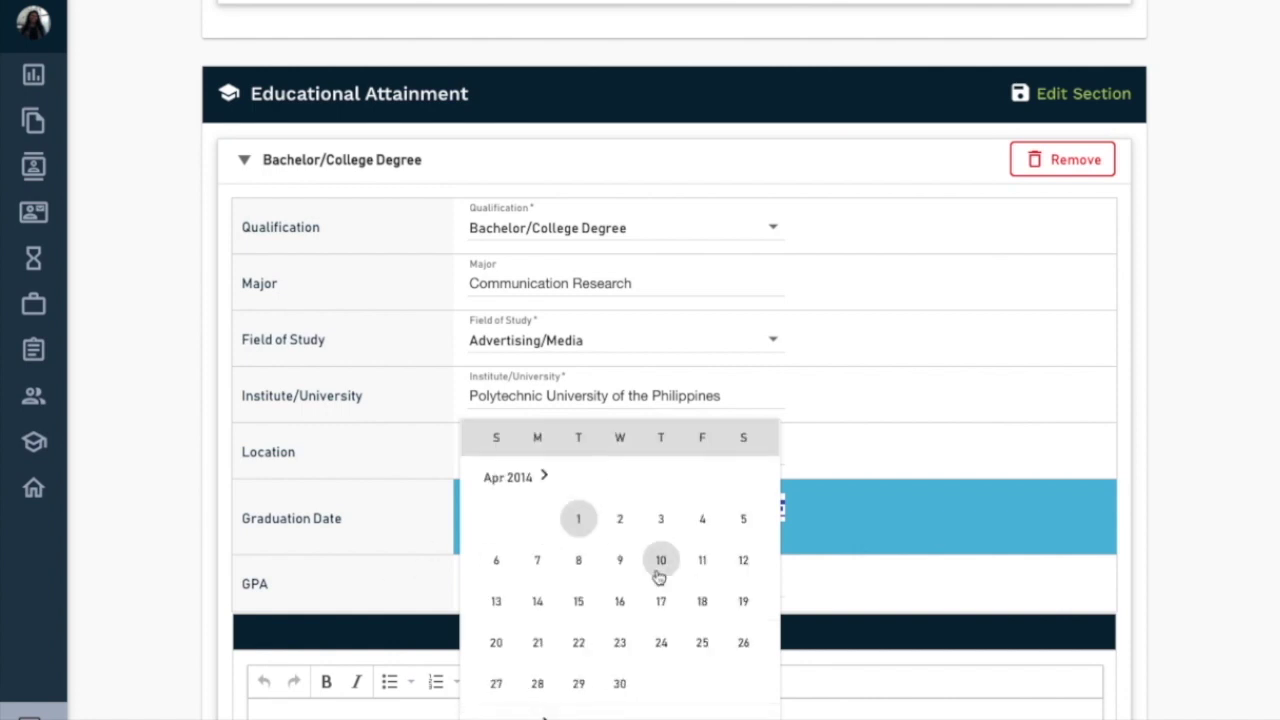
pyautogui.click(538, 683)
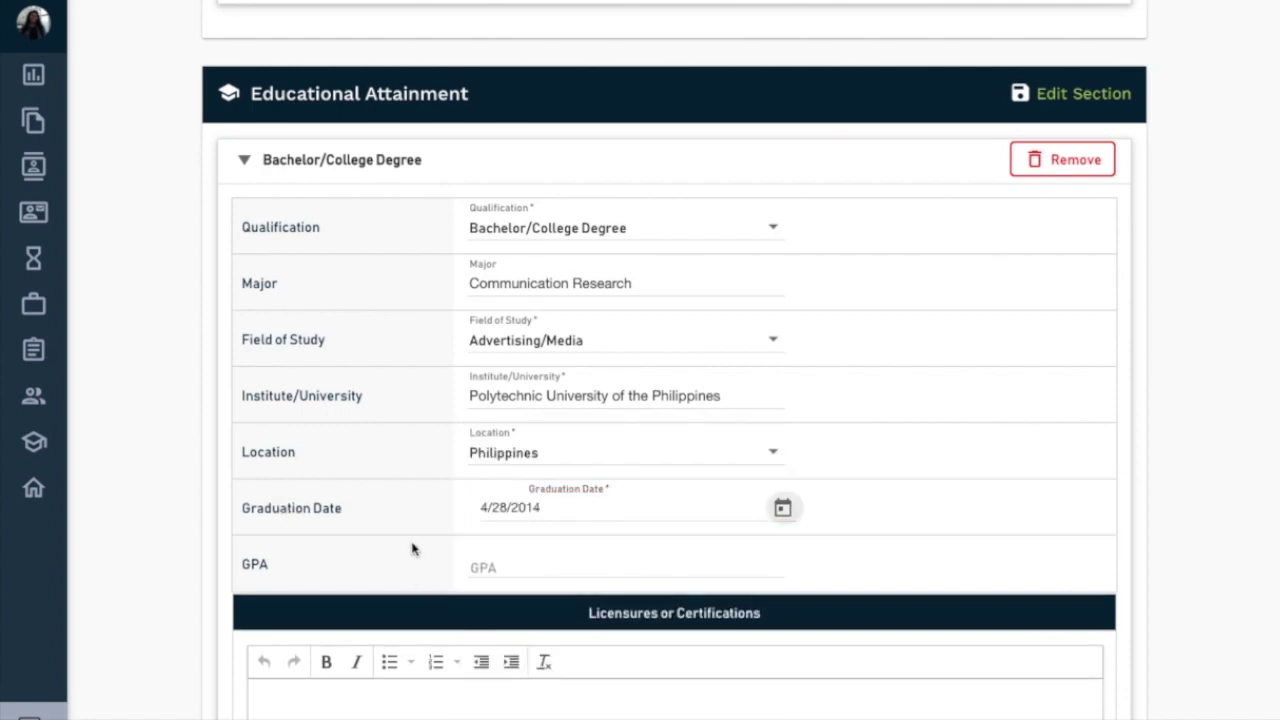
# - Save the Educational Attainment entry
pyautogui.scroll(-1, 420, 535)
pyautogui.scroll(-3, 842, 307)
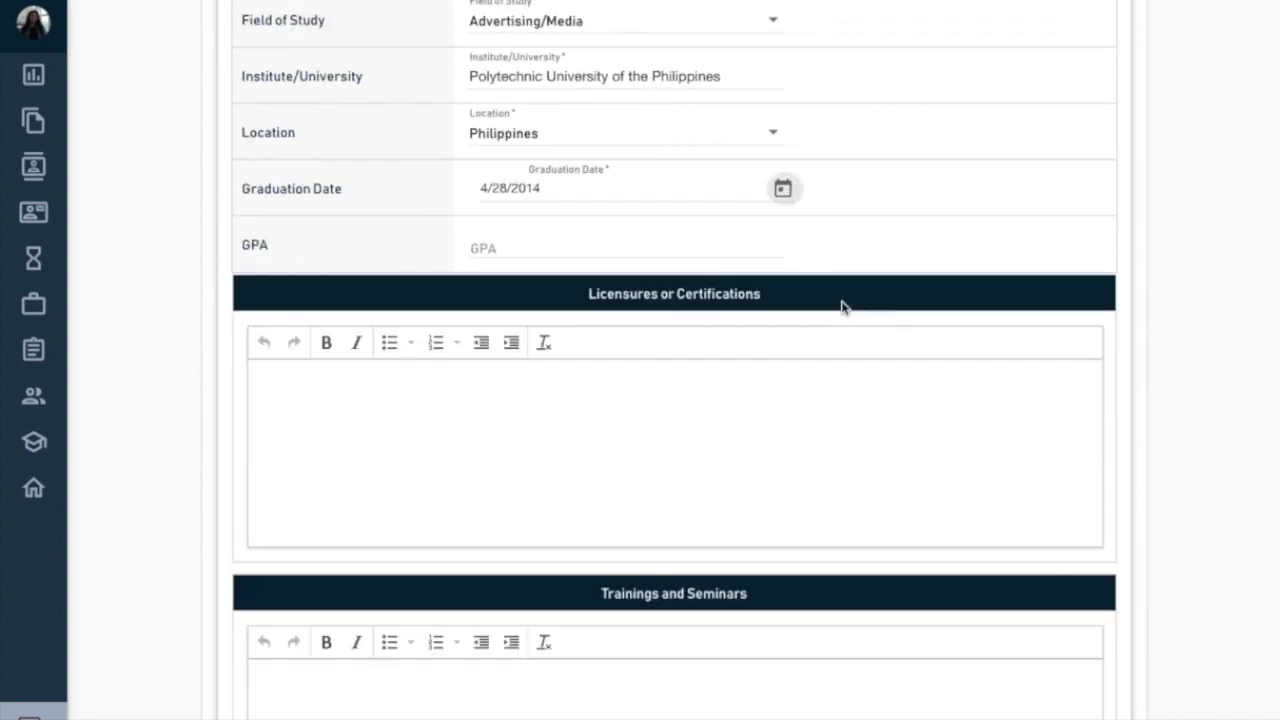
pyautogui.scroll(-4, 842, 307)
pyautogui.click(943, 520)
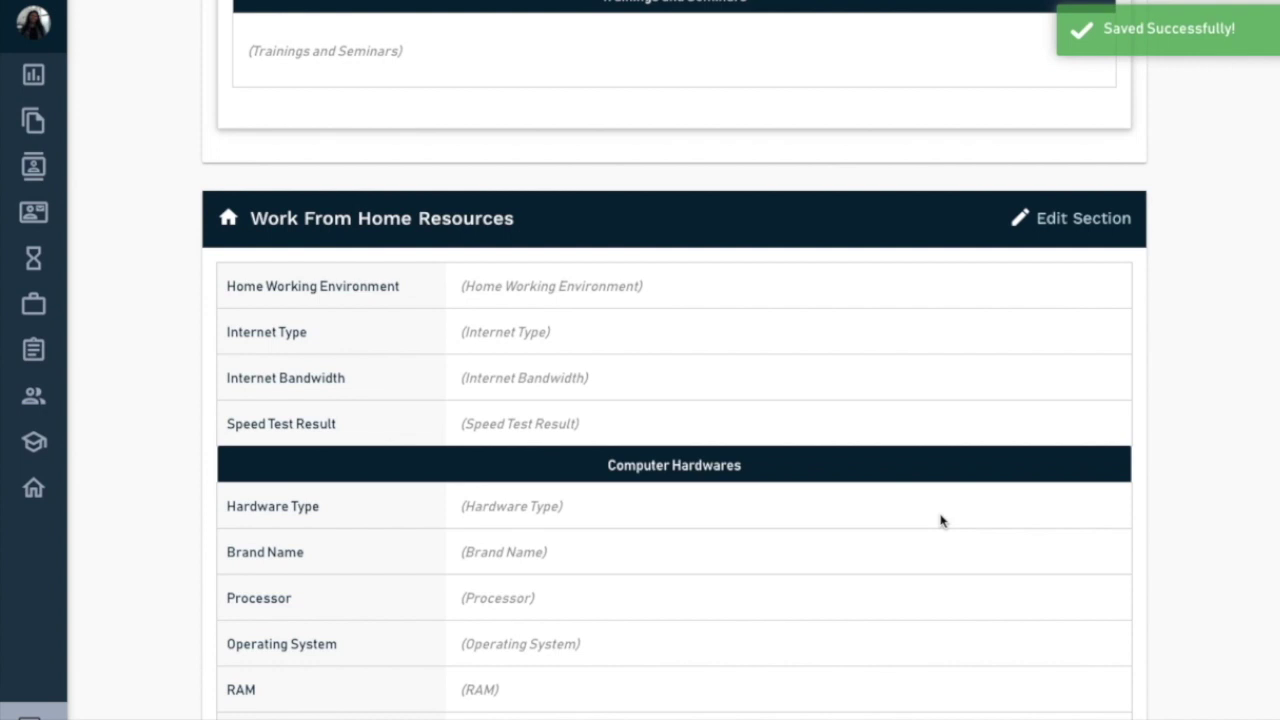
# - Edit Work From Home Resources: Private Room environment, Fiber internet type, 25 Mbps bandwidth
pyautogui.scroll(5, 940, 520)
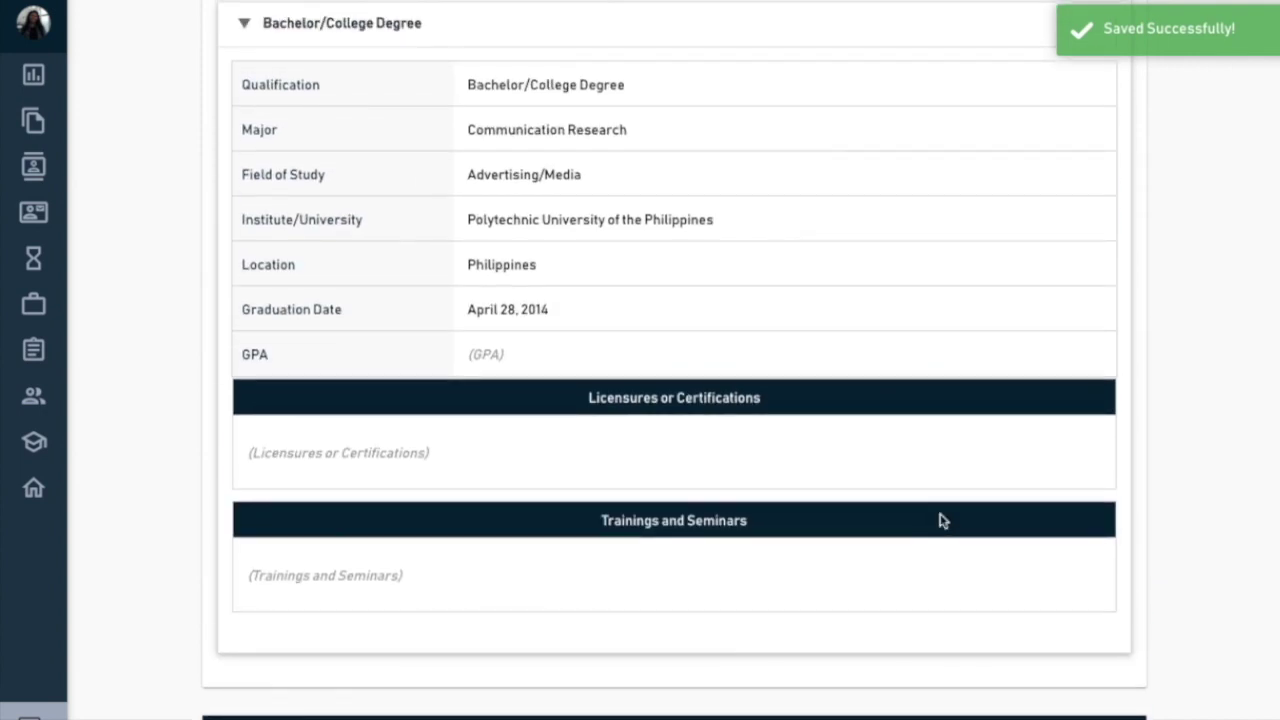
pyautogui.scroll(-5, 940, 520)
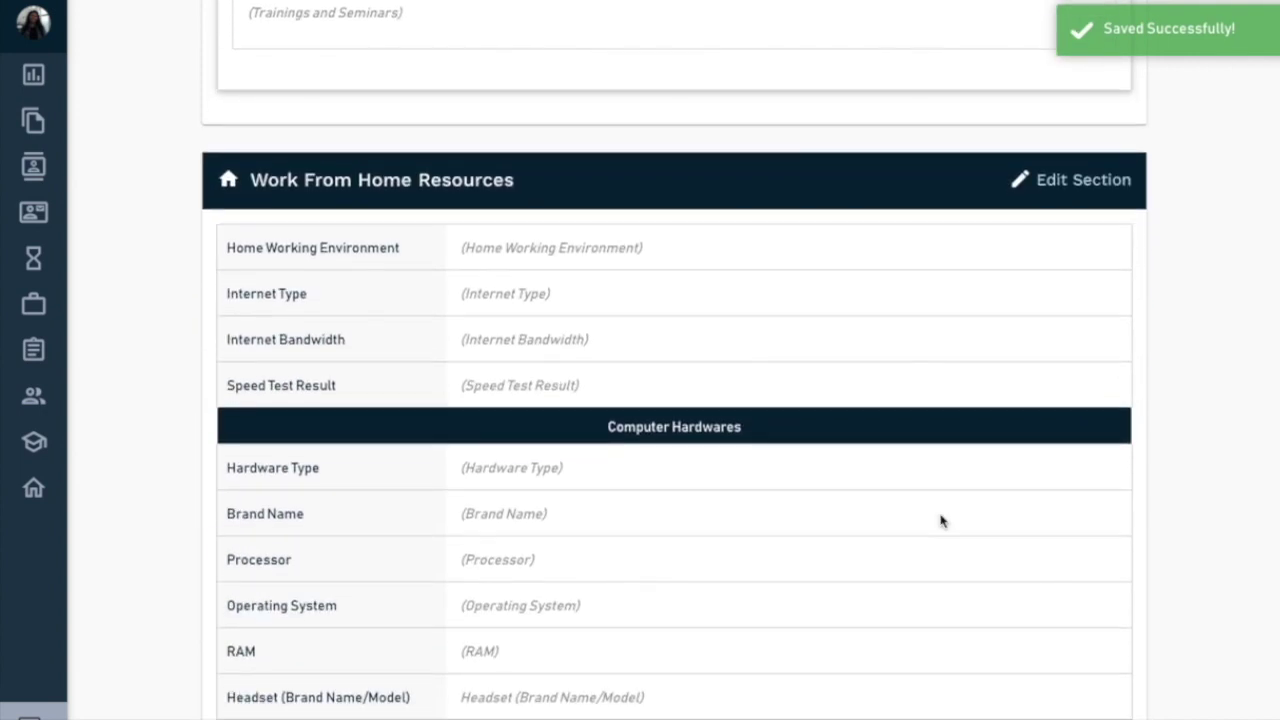
pyautogui.click(1066, 142)
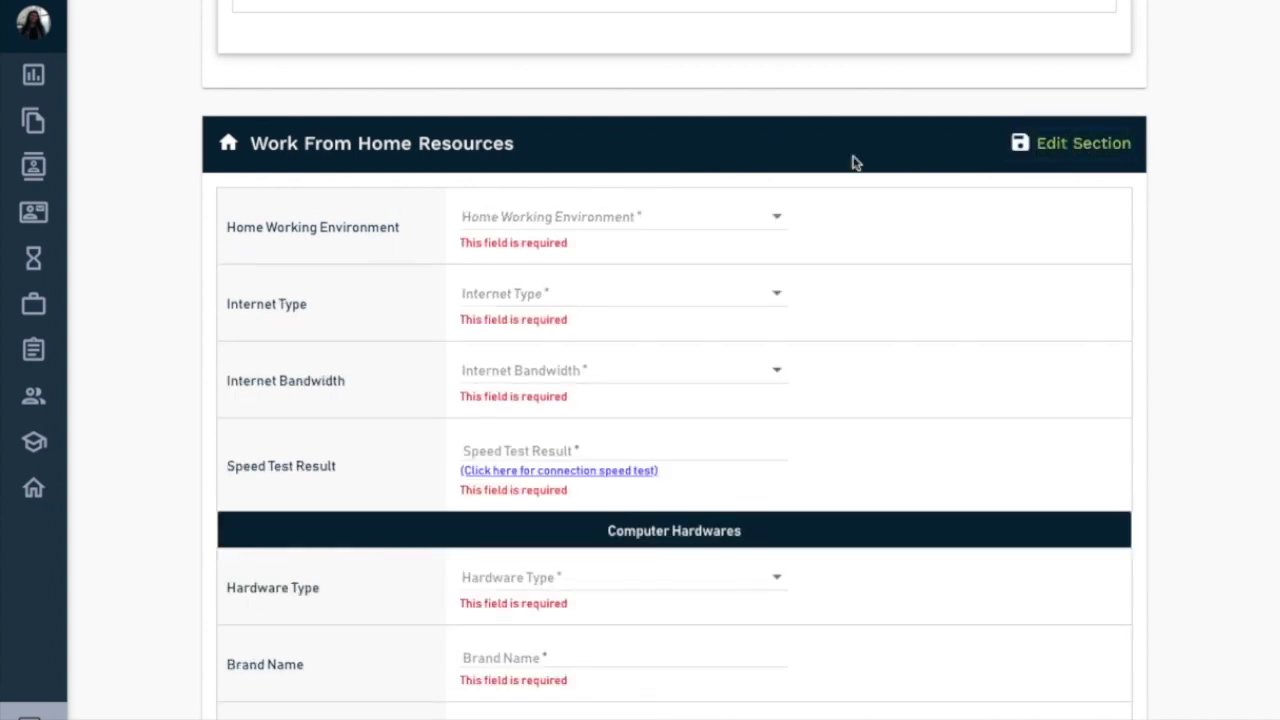
pyautogui.click(690, 218)
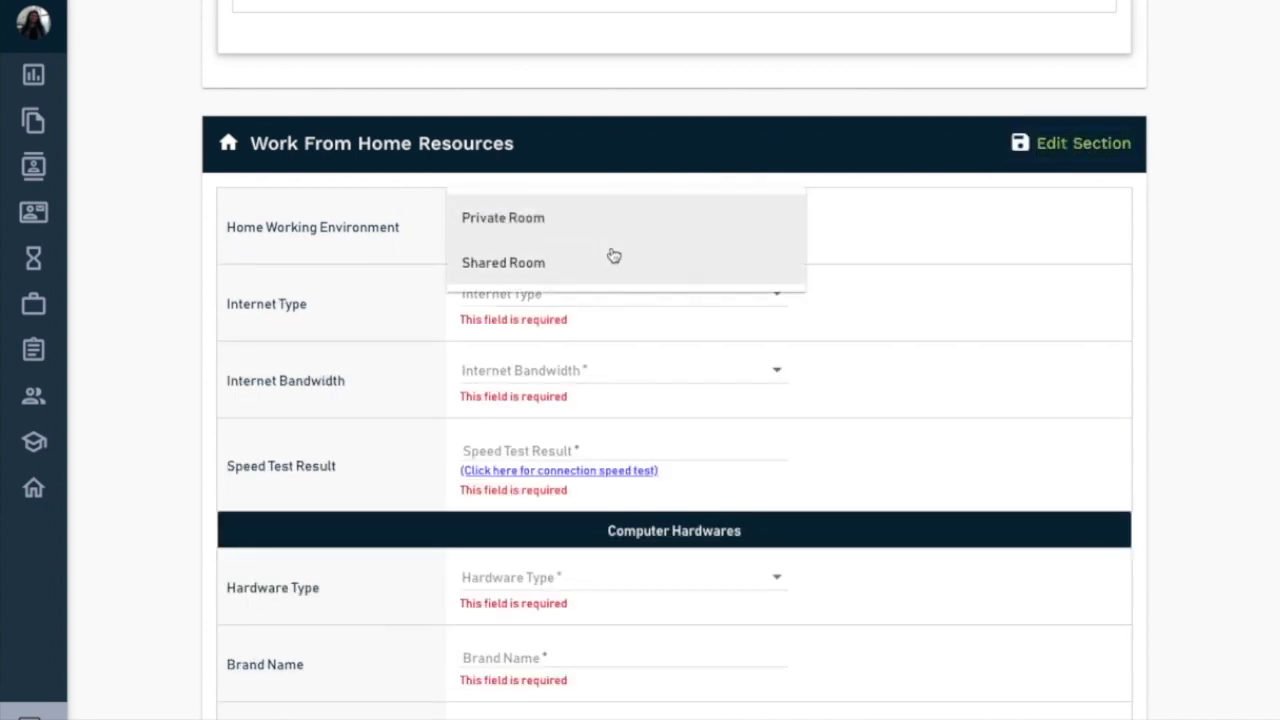
pyautogui.click(603, 220)
pyautogui.click(580, 280)
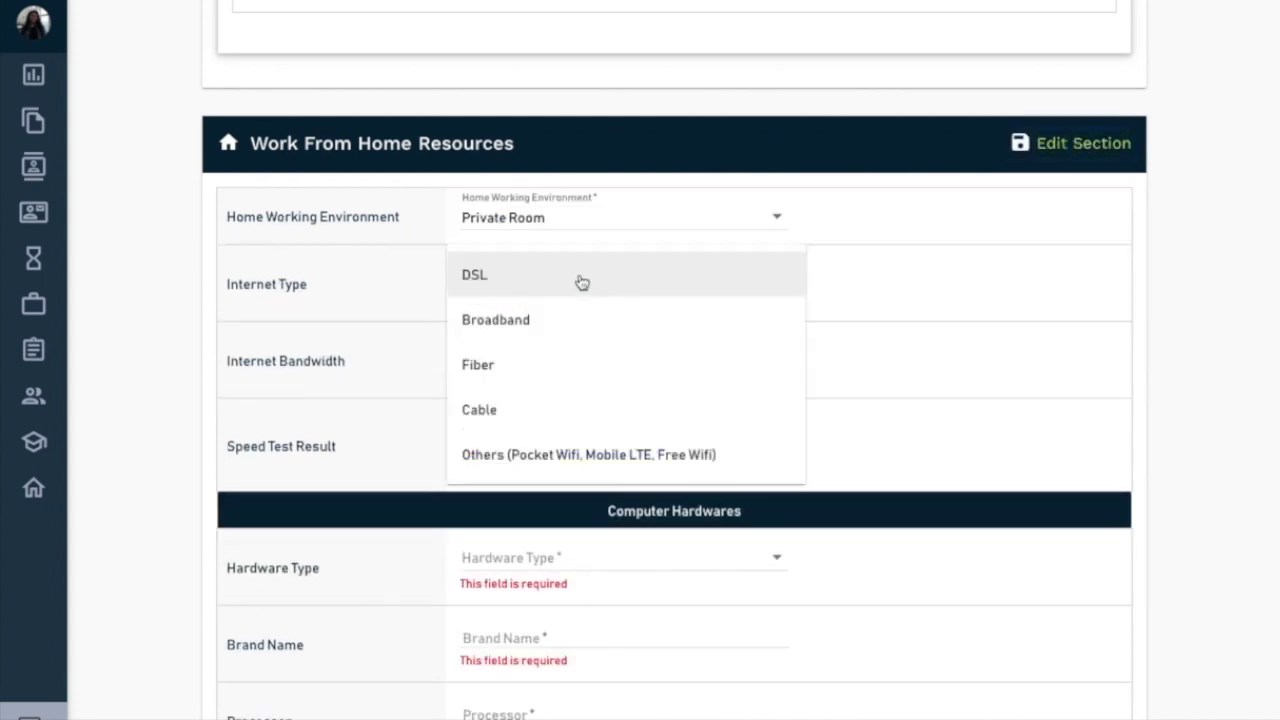
pyautogui.click(551, 374)
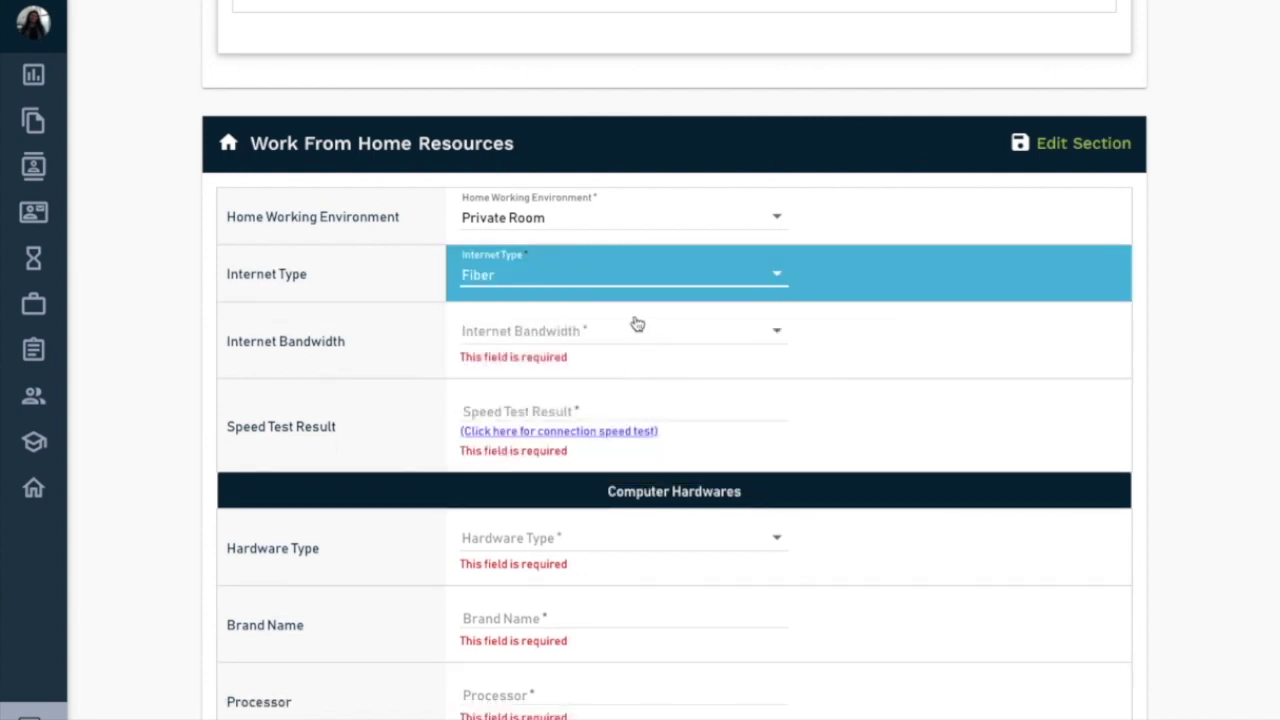
pyautogui.click(637, 324)
pyautogui.scroll(-2, 580, 450)
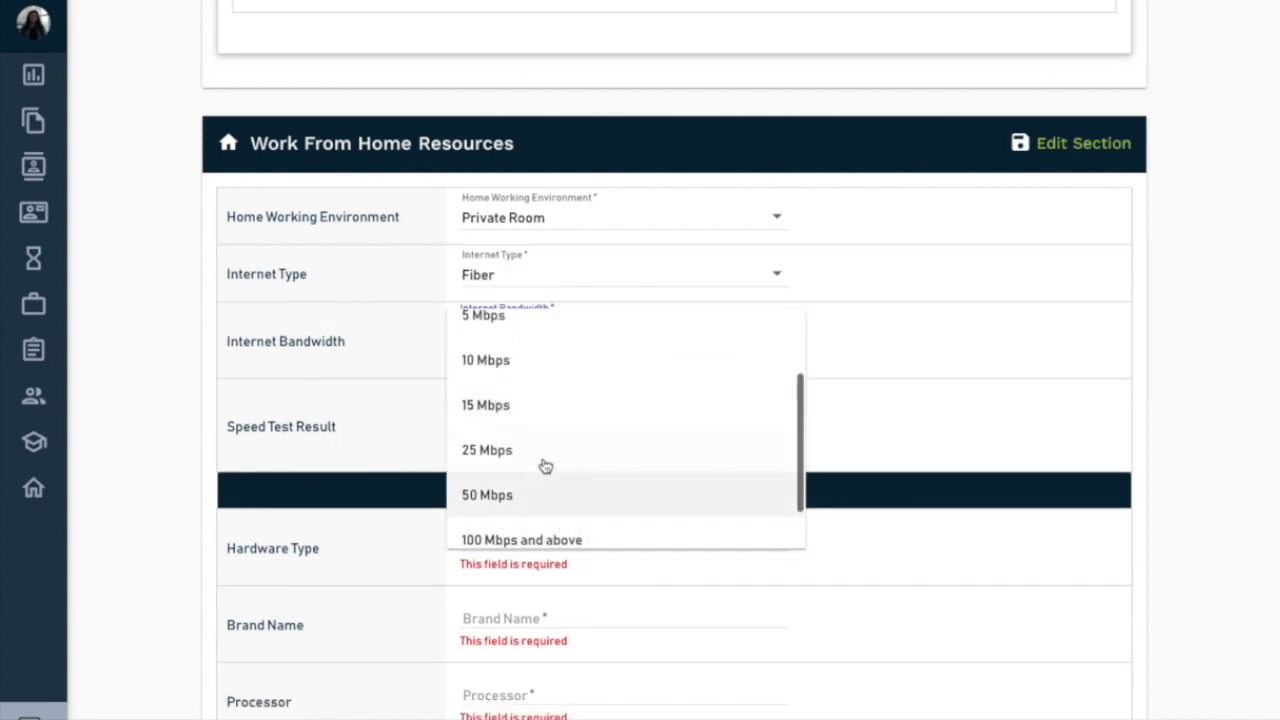
pyautogui.click(544, 455)
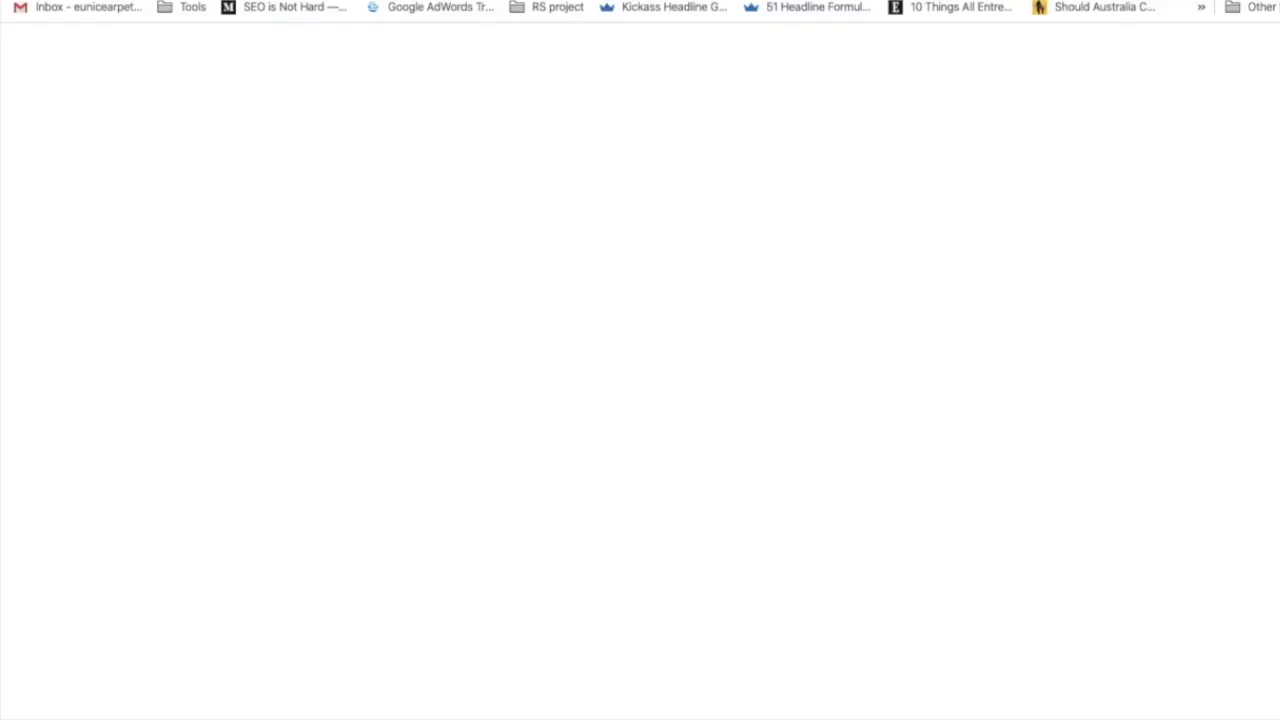
# - Go to the Speedtest by Ookla site from the 'spee' address-bar suggestion
pyautogui.write('spee')
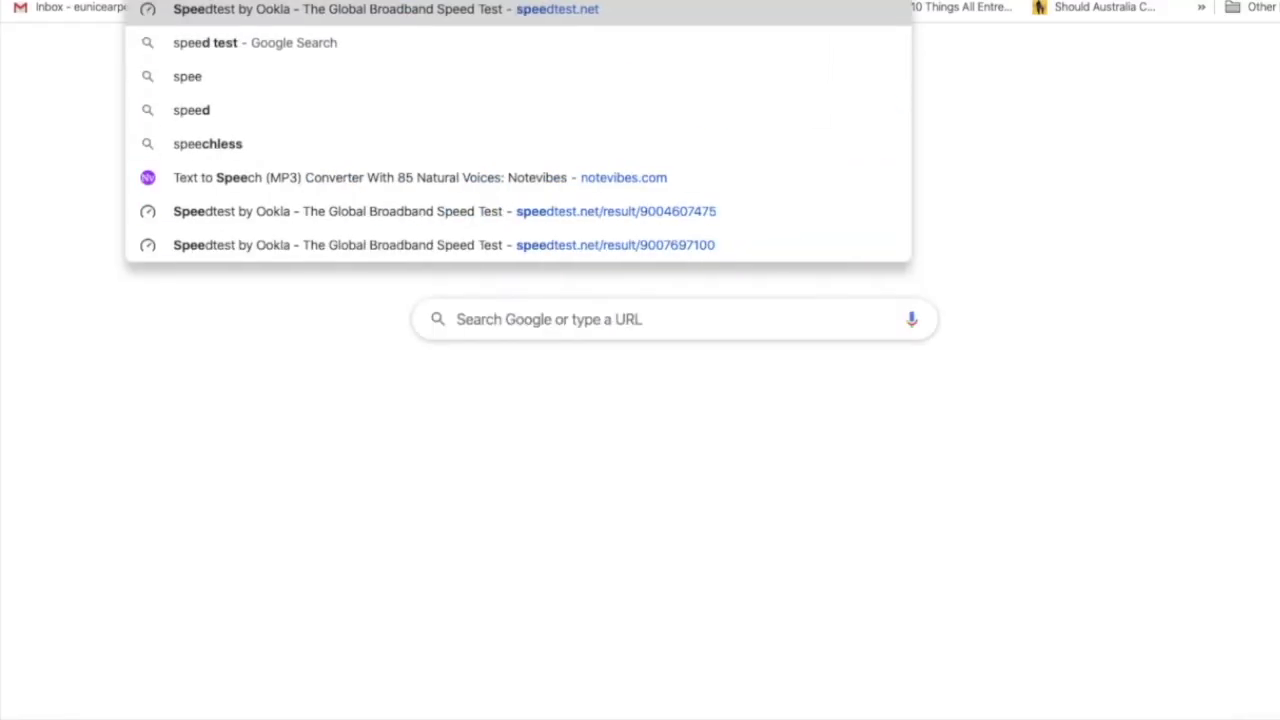
pyautogui.press('Return')
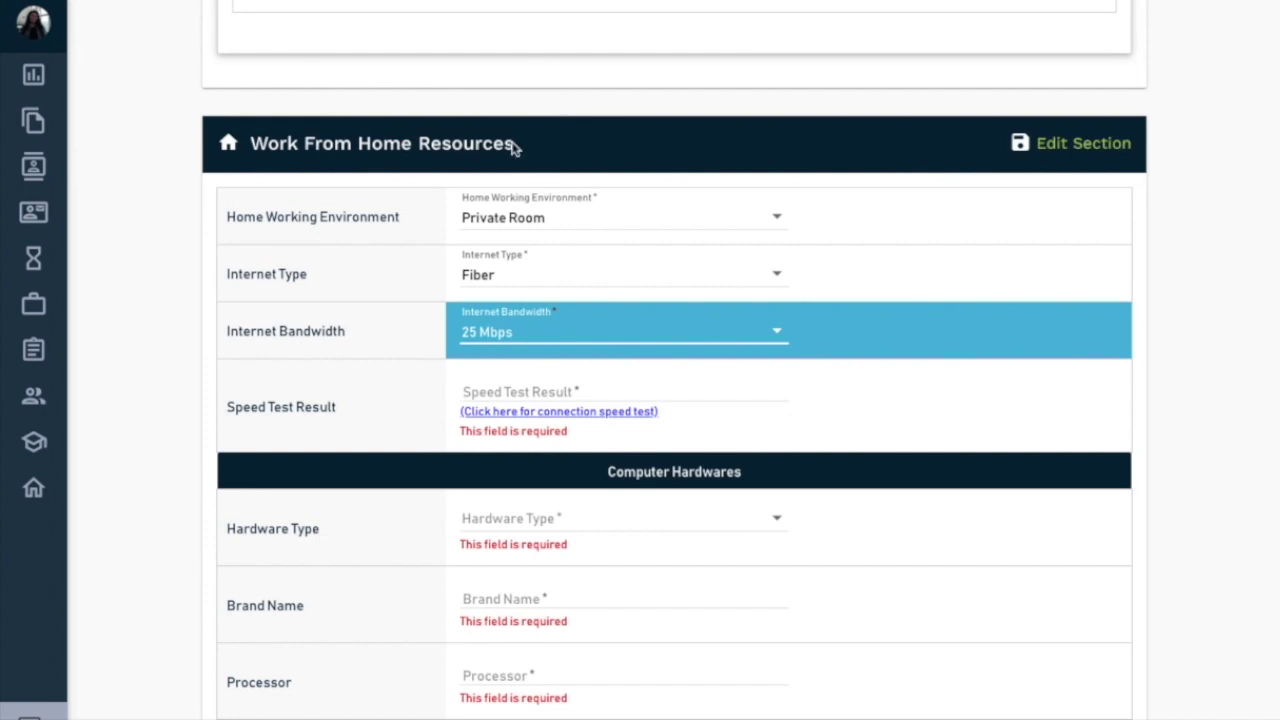
# - Paste the speed-test result link and set the hardware type to Laptop
pyautogui.click(540, 390)
pyautogui.hotkey('ctrl', 'v')
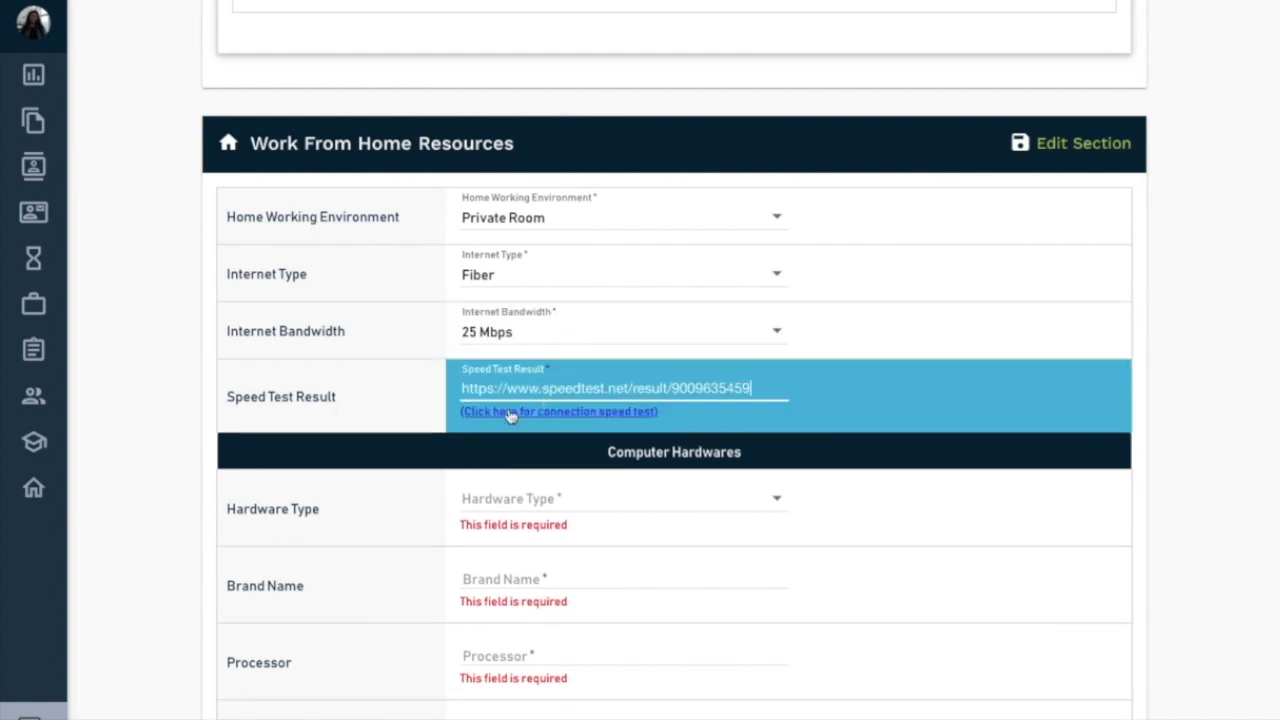
pyautogui.scroll(-2, 380, 414)
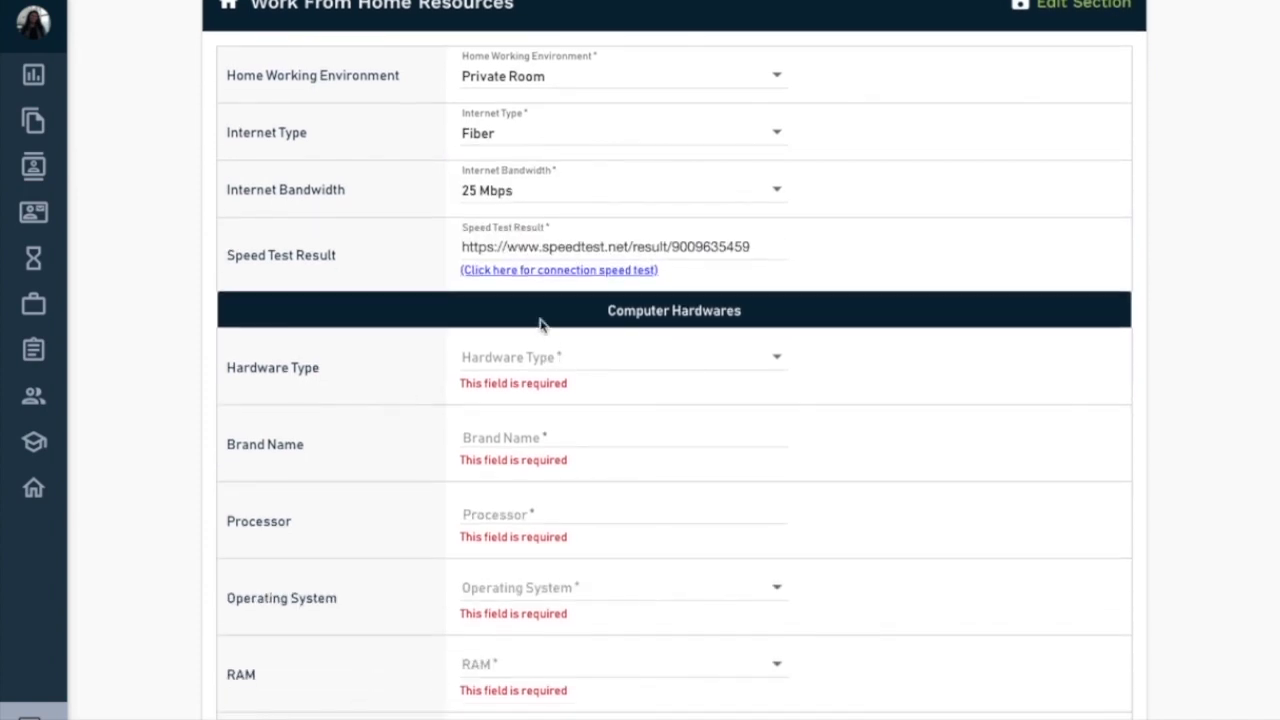
pyautogui.click(537, 368)
pyautogui.click(540, 405)
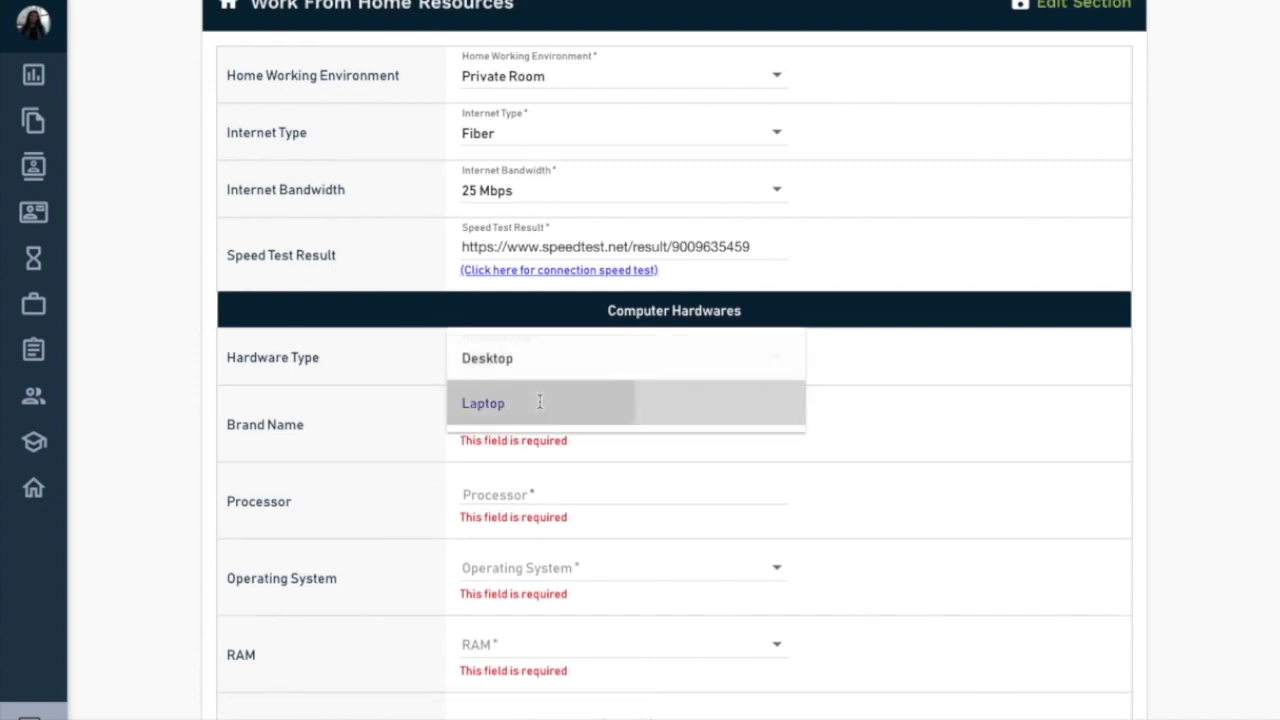
pyautogui.scroll(-1, 366, 471)
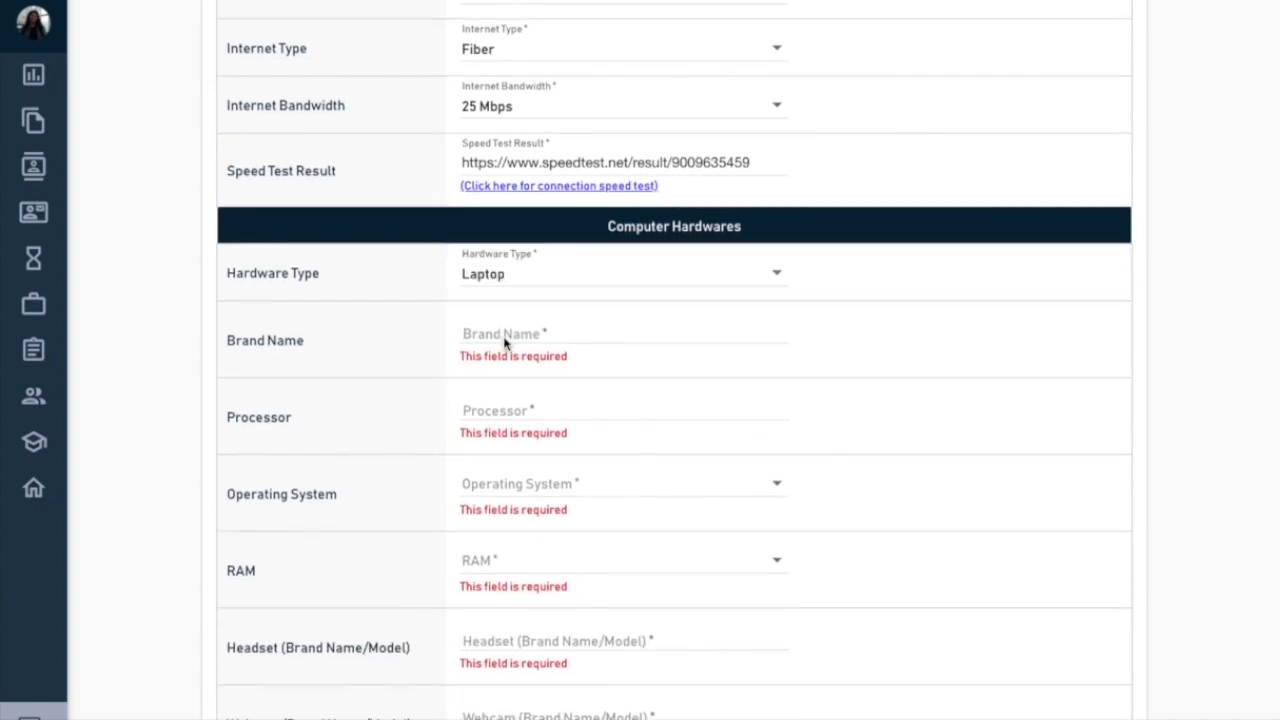
# - Enter MacBook Air as brand, i5 processor, Mac OS X and 8 GB RAM
pyautogui.click(494, 330)
pyautogui.write('MAc')
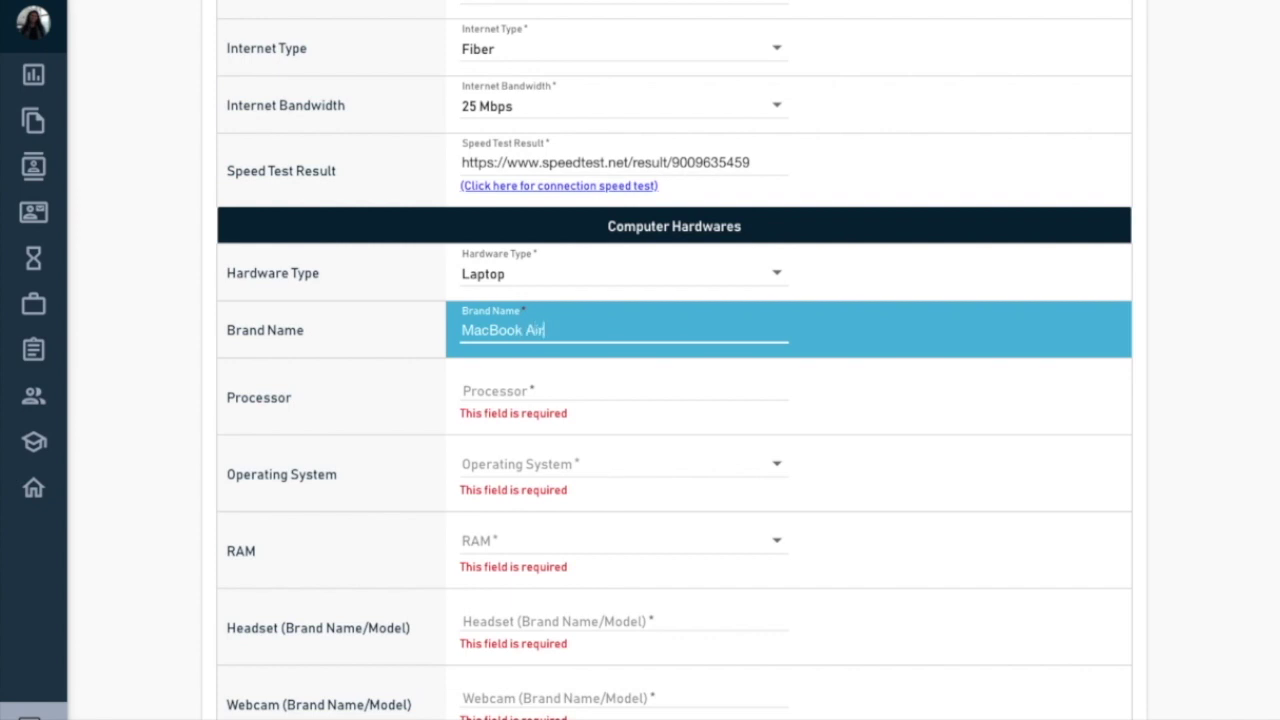
pyautogui.click(483, 390)
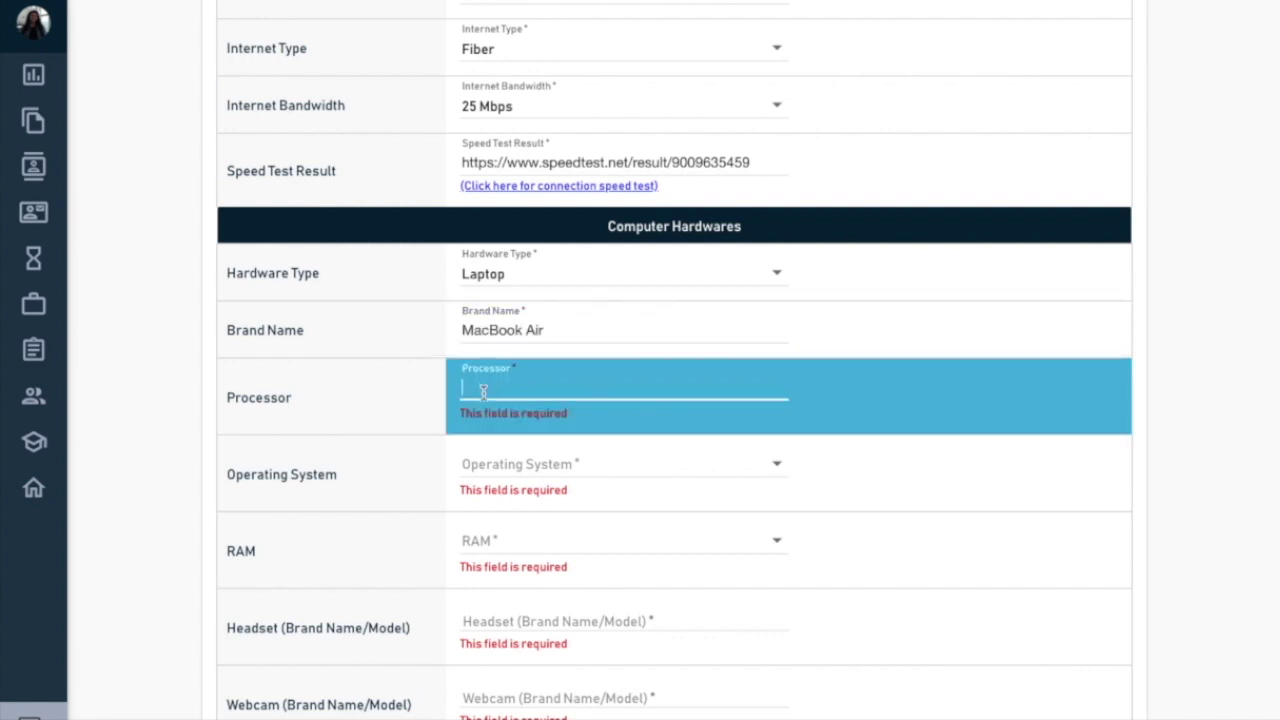
pyautogui.write('i5')
pyautogui.click(526, 455)
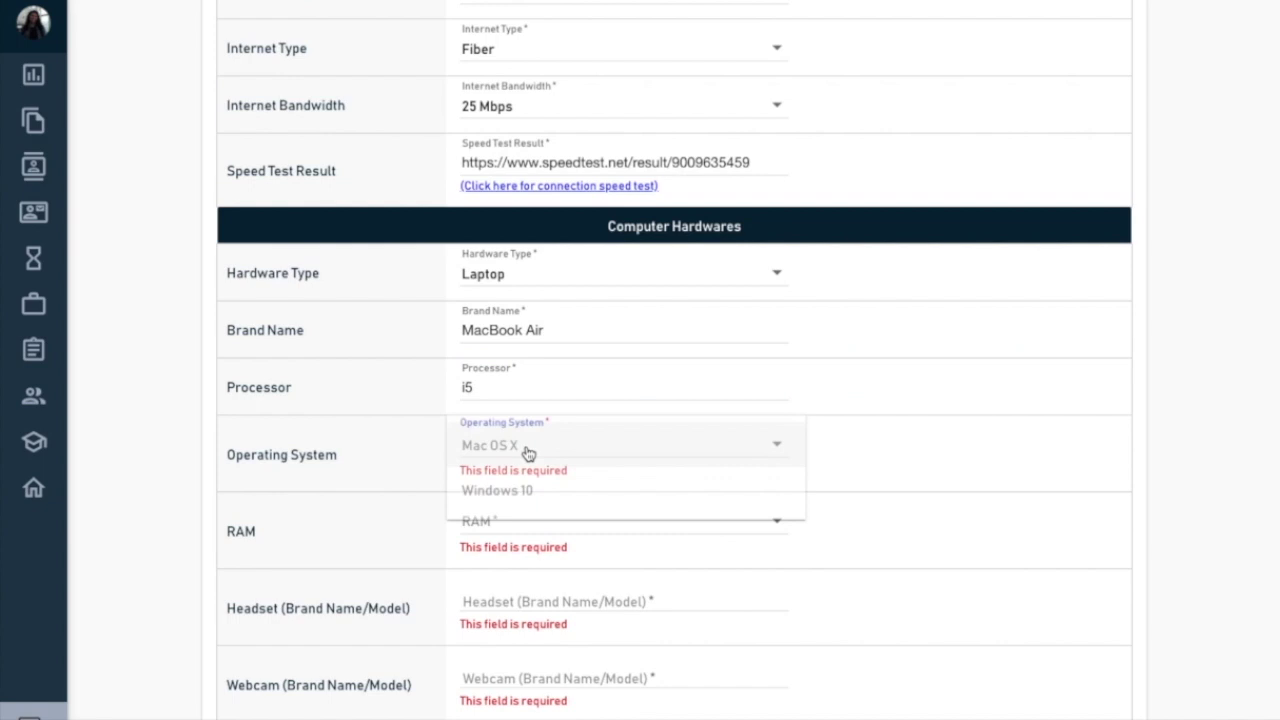
pyautogui.click(508, 448)
pyautogui.scroll(-1, 420, 505)
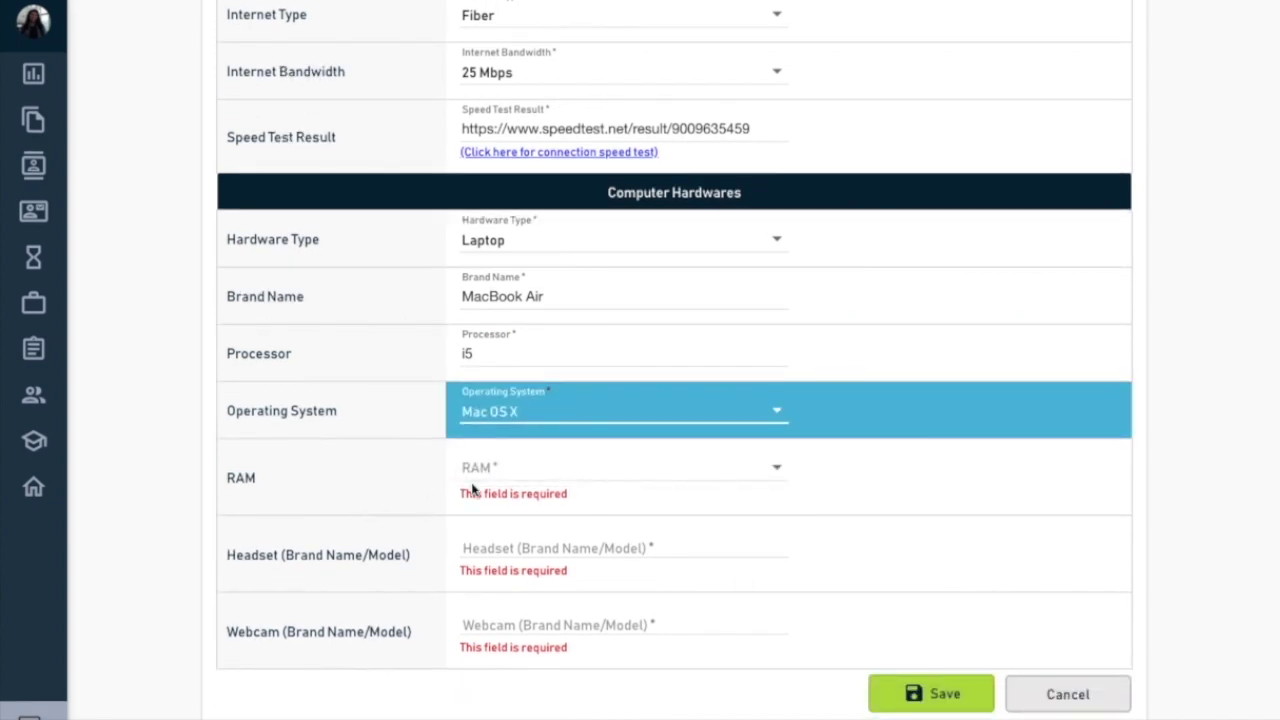
pyautogui.click(521, 481)
pyautogui.click(523, 560)
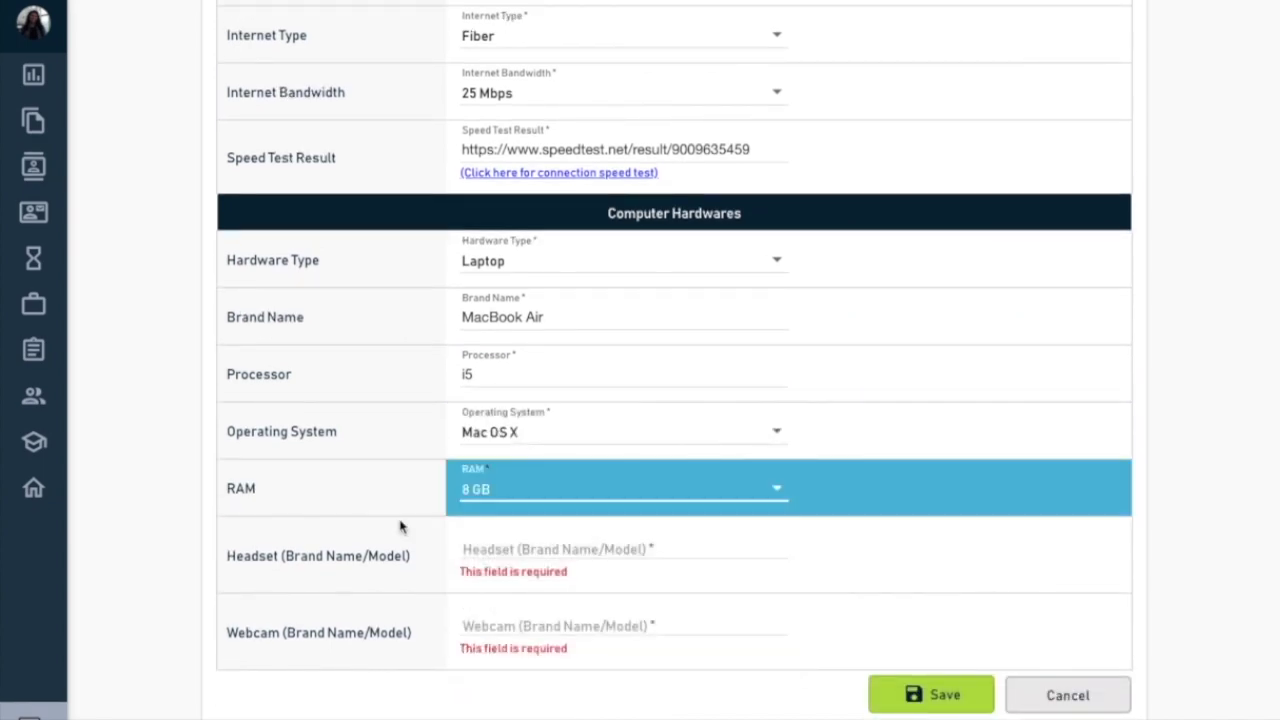
# - Enter a Plantronics headset and webcam 'n/a', then save the section
pyautogui.click(511, 546)
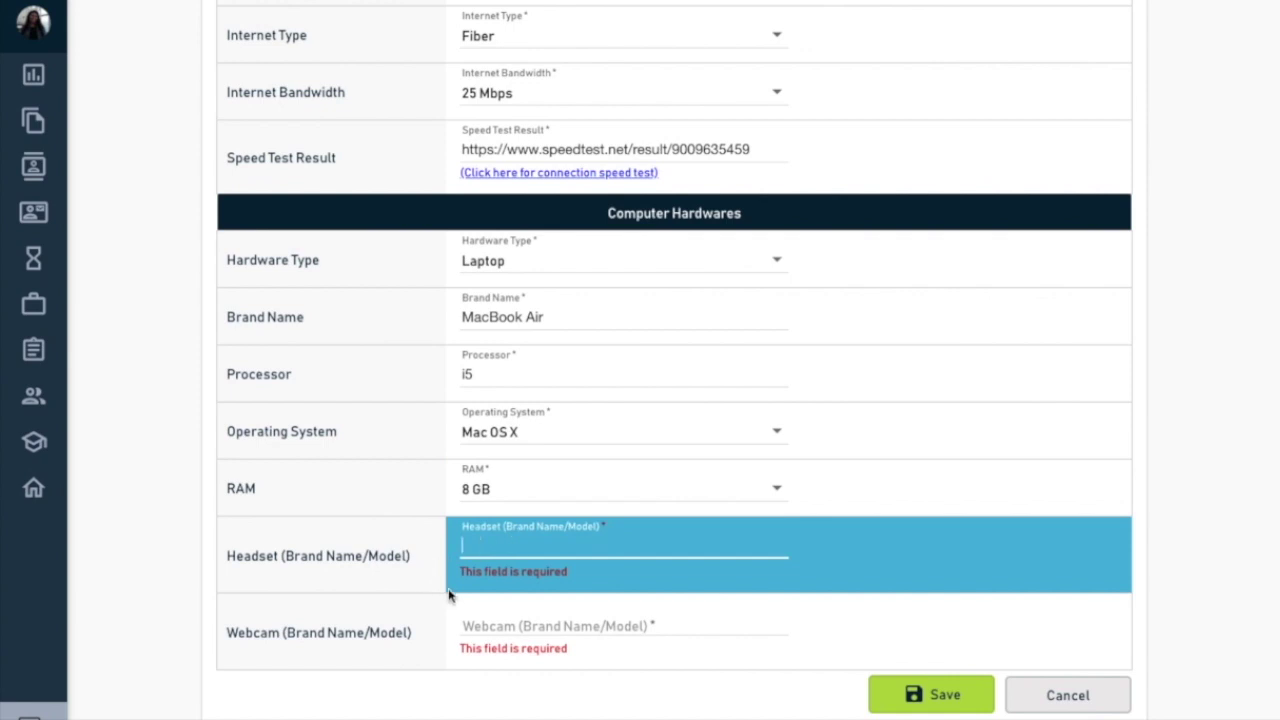
pyautogui.write('plan')
pyautogui.press('BackSpace')
pyautogui.press('BackSpace')
pyautogui.press('BackSpace')
pyautogui.press('BackSpace')
pyautogui.write('Plantronics')
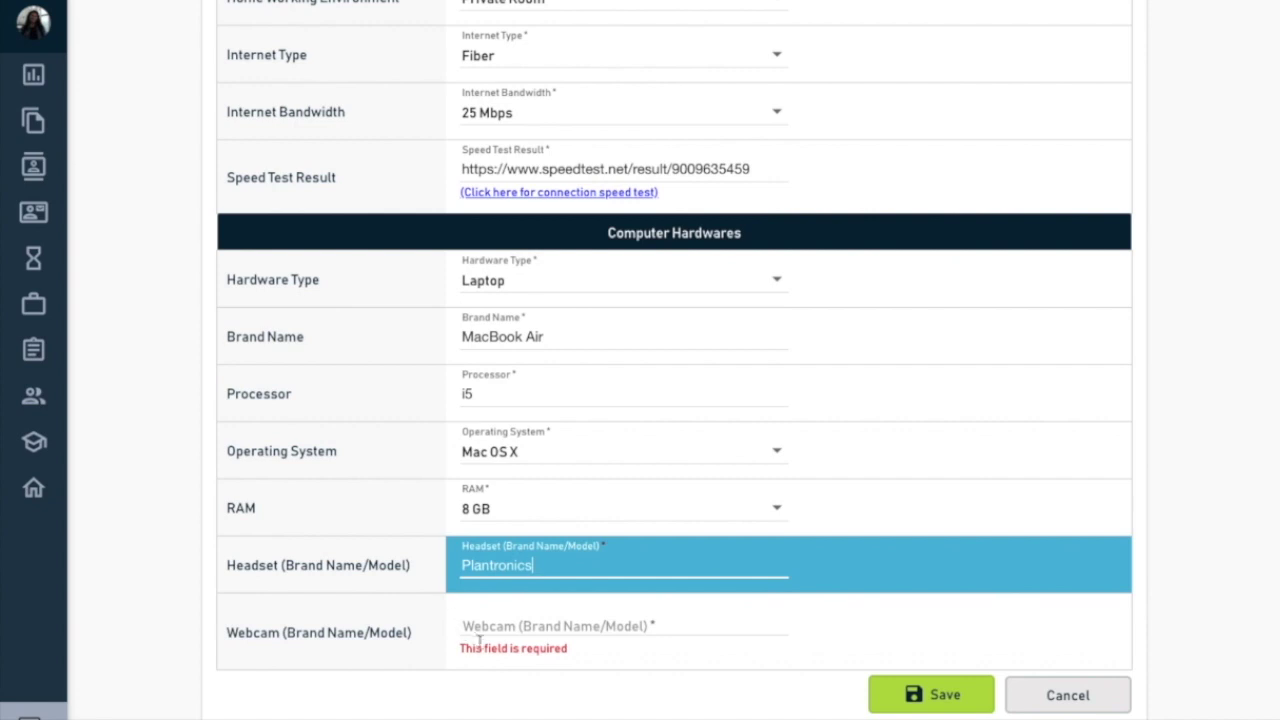
pyautogui.click(502, 627)
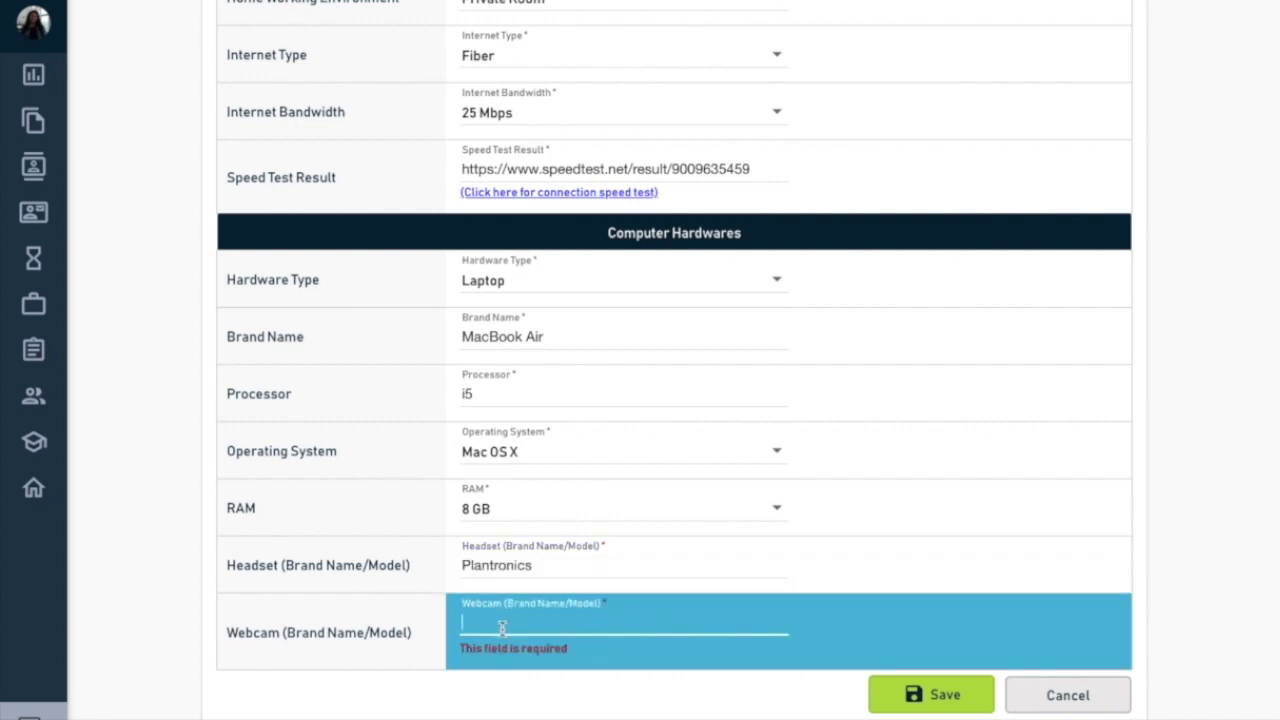
pyautogui.write('L')
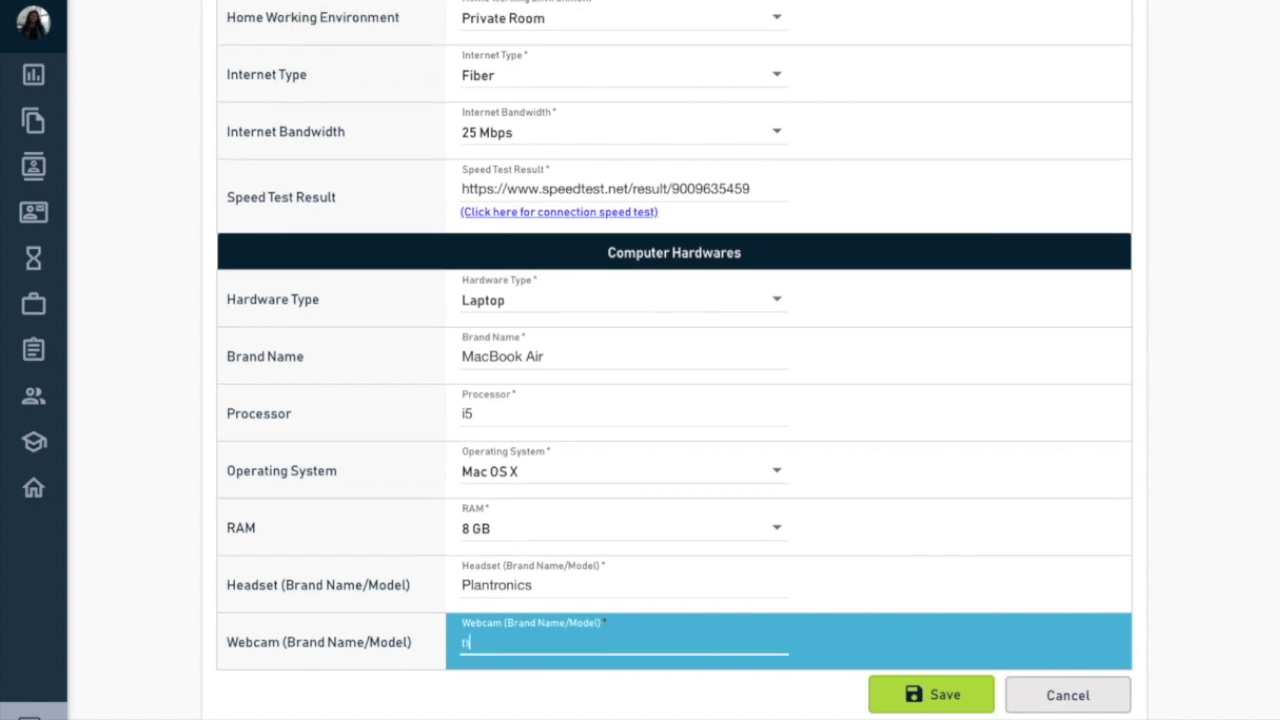
pyautogui.write('/a')
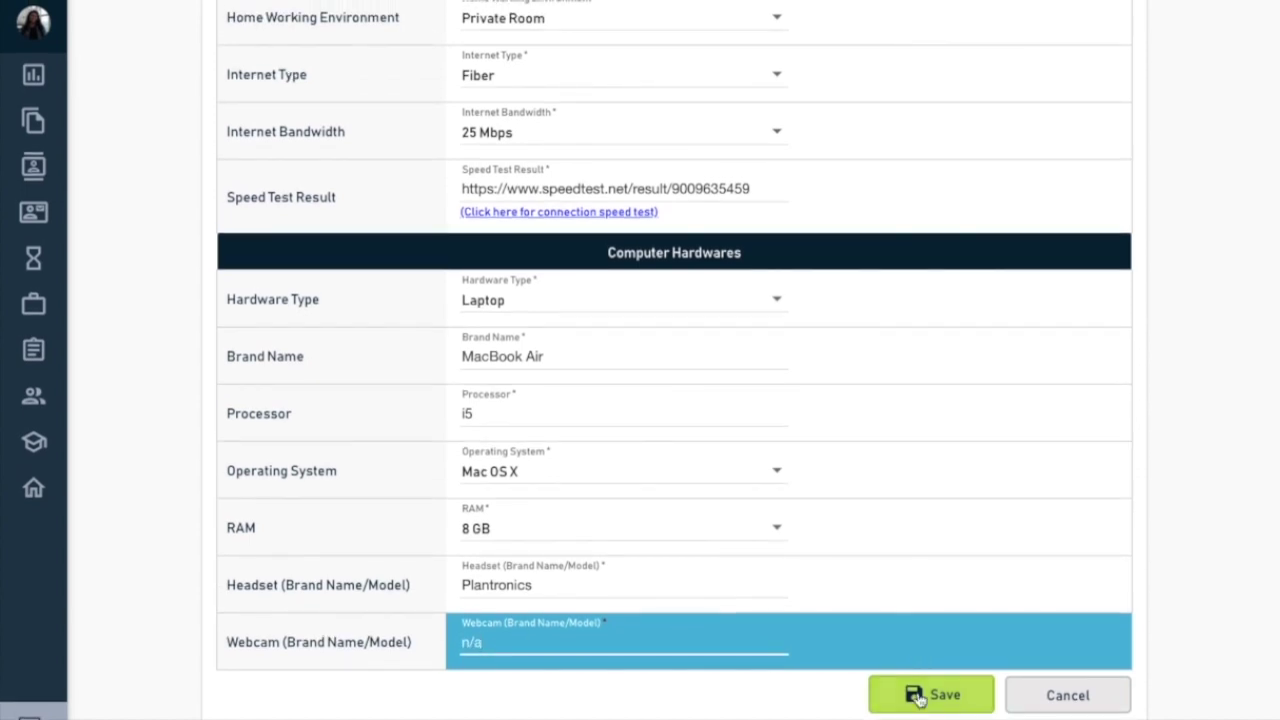
pyautogui.click(916, 697)
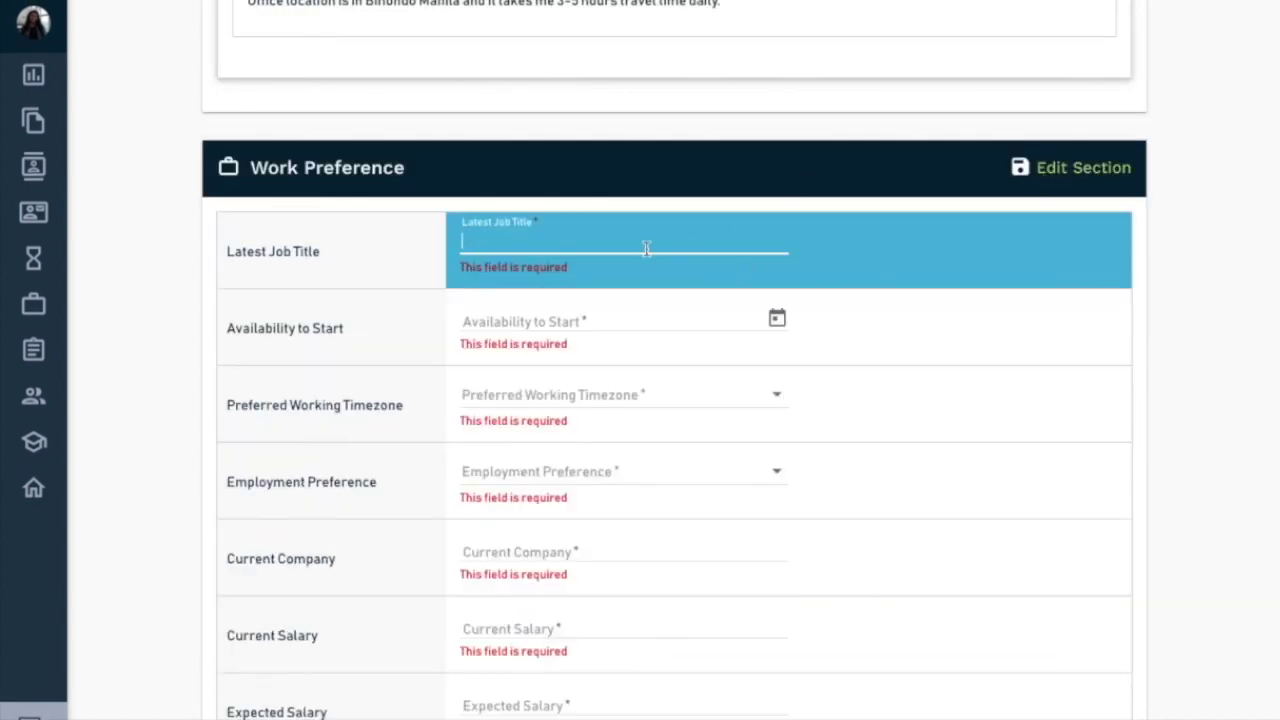
# - Enter 'Online Marketing Specialist' as the job title and availability start date 2/10/2020
pyautogui.write('Social')
pyautogui.press('BackSpace')
pyautogui.press('BackSpace')
pyautogui.press('BackSpace')
pyautogui.press('BackSpace')
pyautogui.press('BackSpace')
pyautogui.press('BackSpace')
pyautogui.press('BackSpace')
pyautogui.write('Online Marketing')
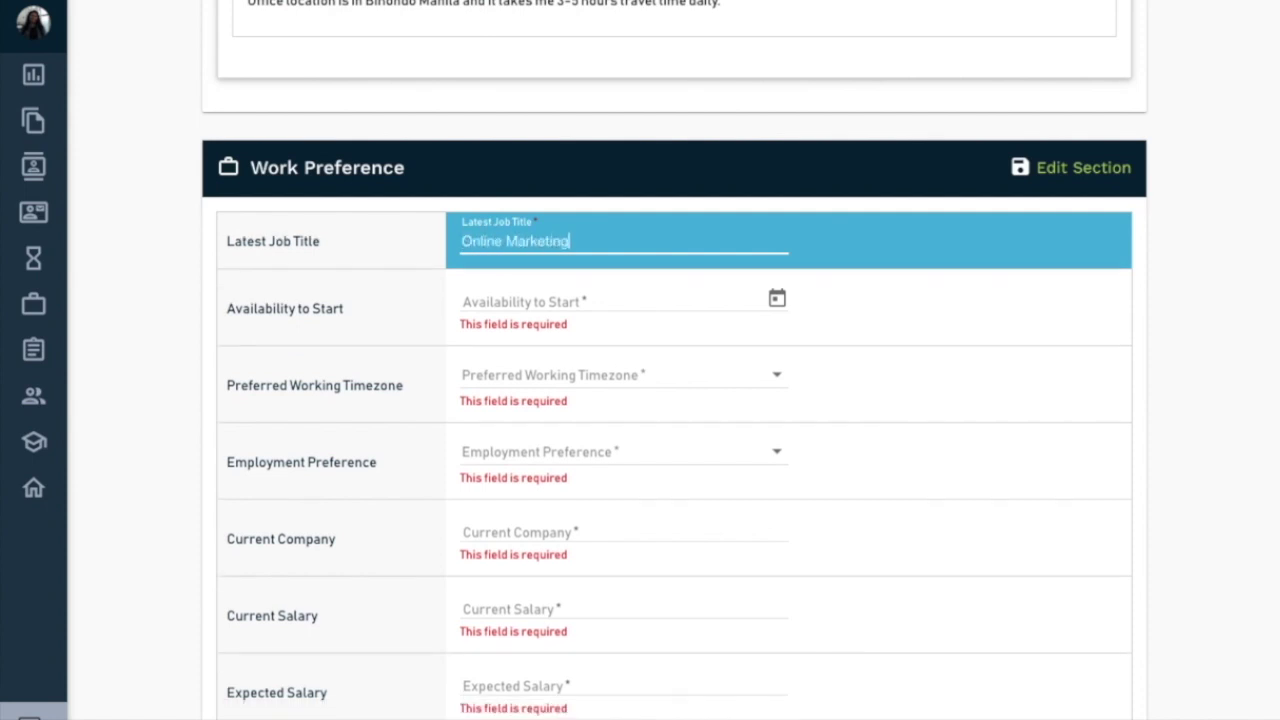
pyautogui.write(' Sepcia')
pyautogui.press('BackSpace')
pyautogui.press('BackSpace')
pyautogui.press('BackSpace')
pyautogui.click(616, 302)
pyautogui.click(777, 298)
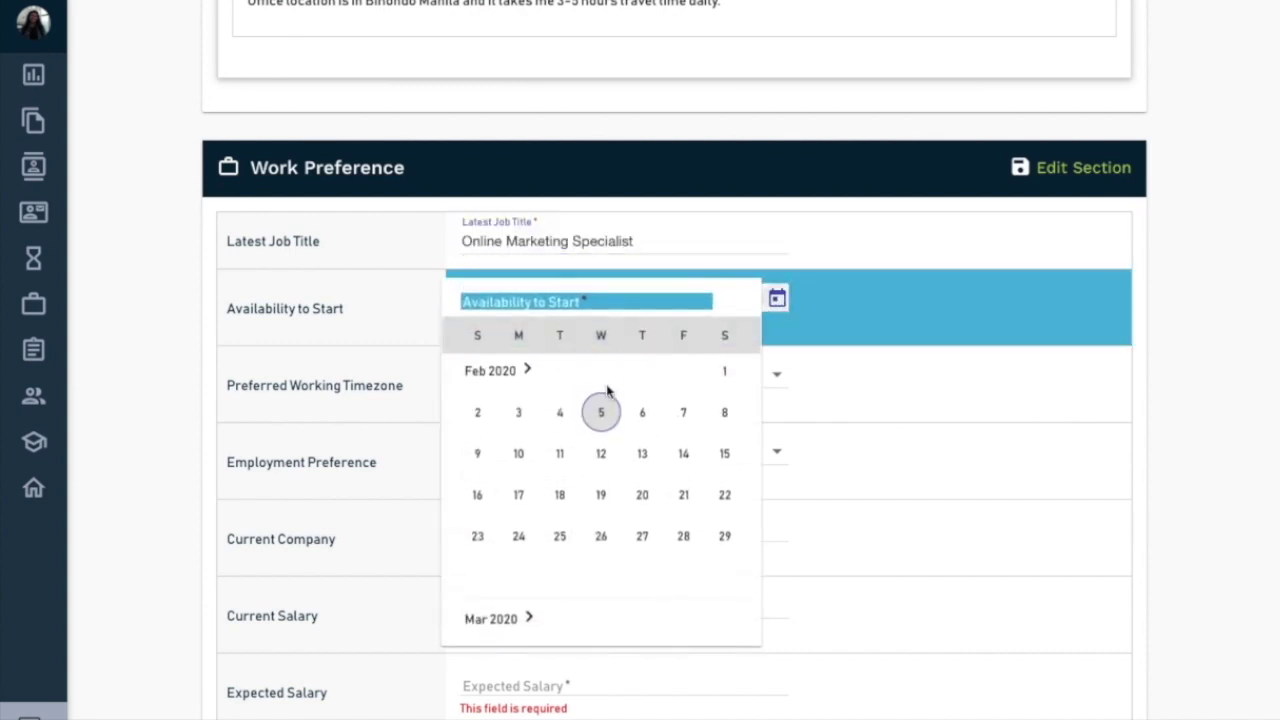
pyautogui.click(518, 457)
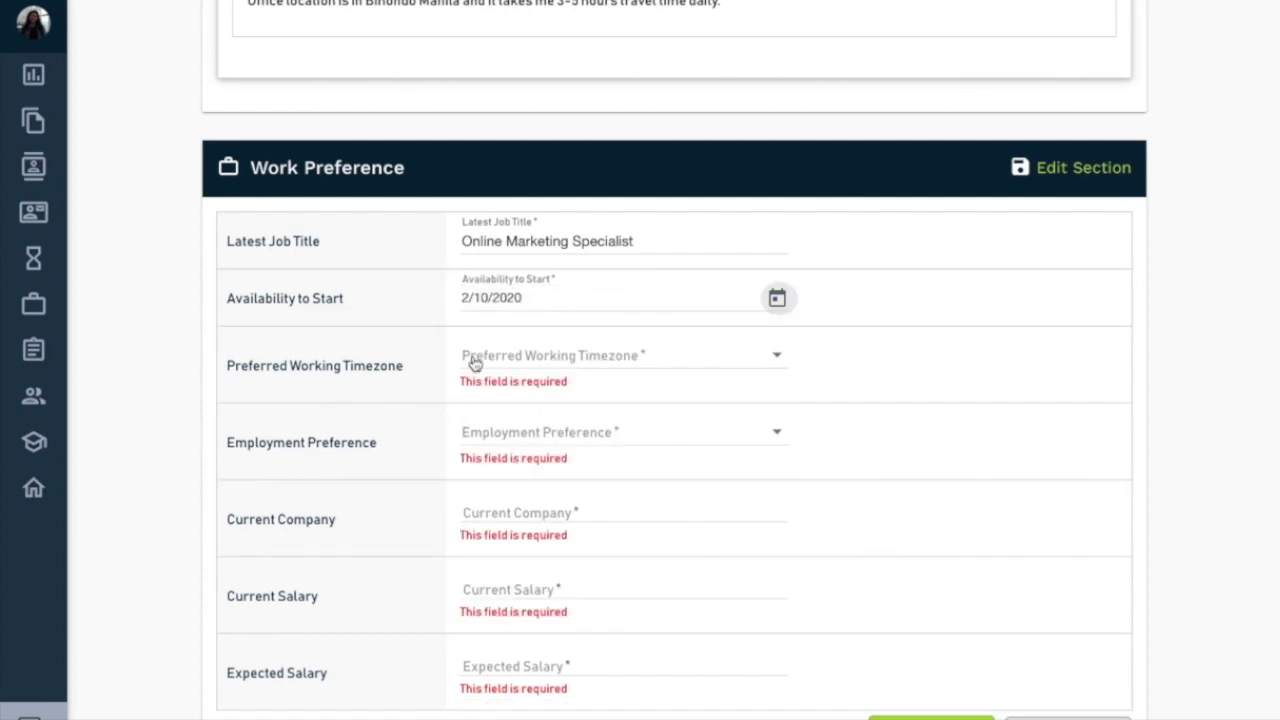
# - Select Australian Eastern, Central and Western Standard Time as preferred timezones
pyautogui.click(530, 368)
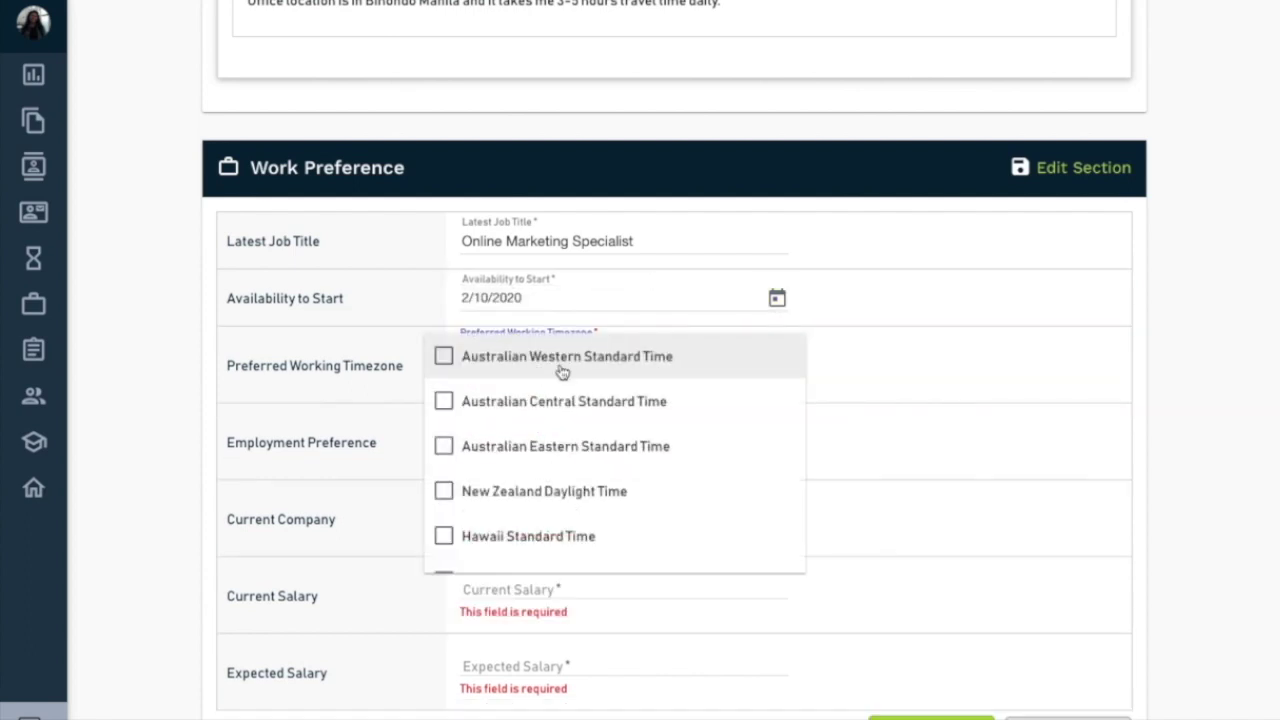
pyautogui.click(545, 446)
pyautogui.click(560, 401)
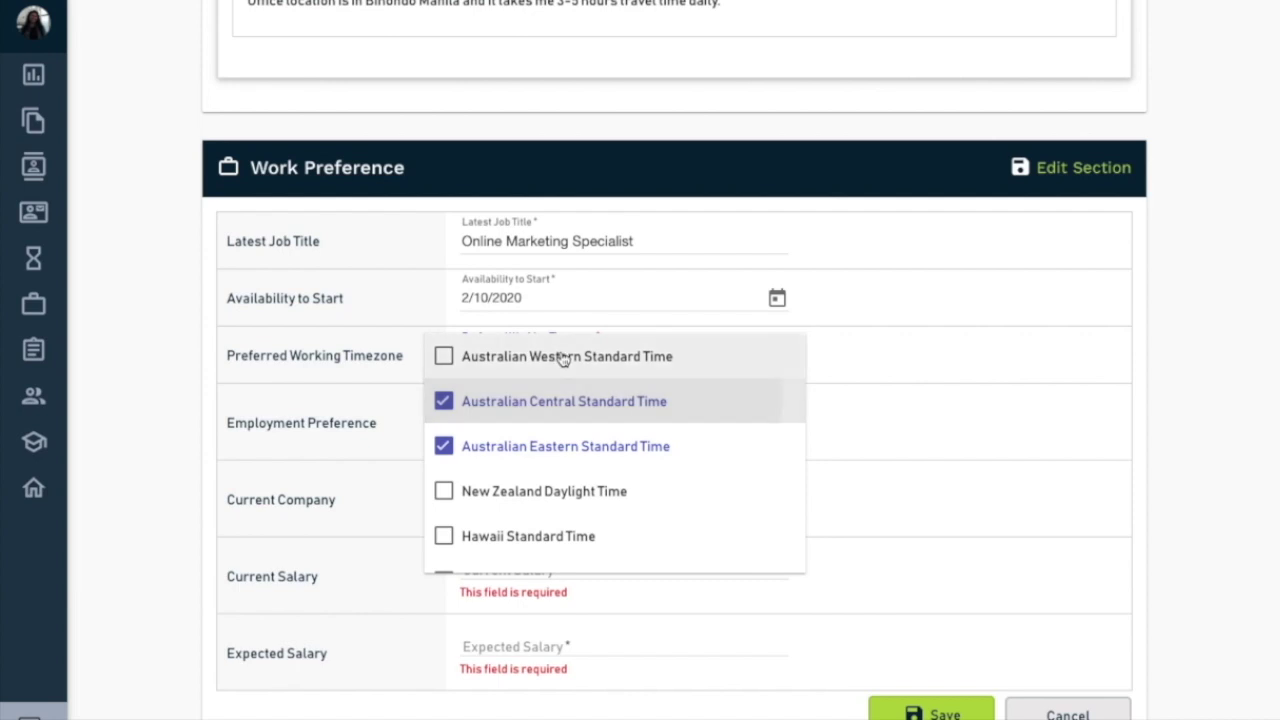
pyautogui.click(563, 358)
pyautogui.click(944, 488)
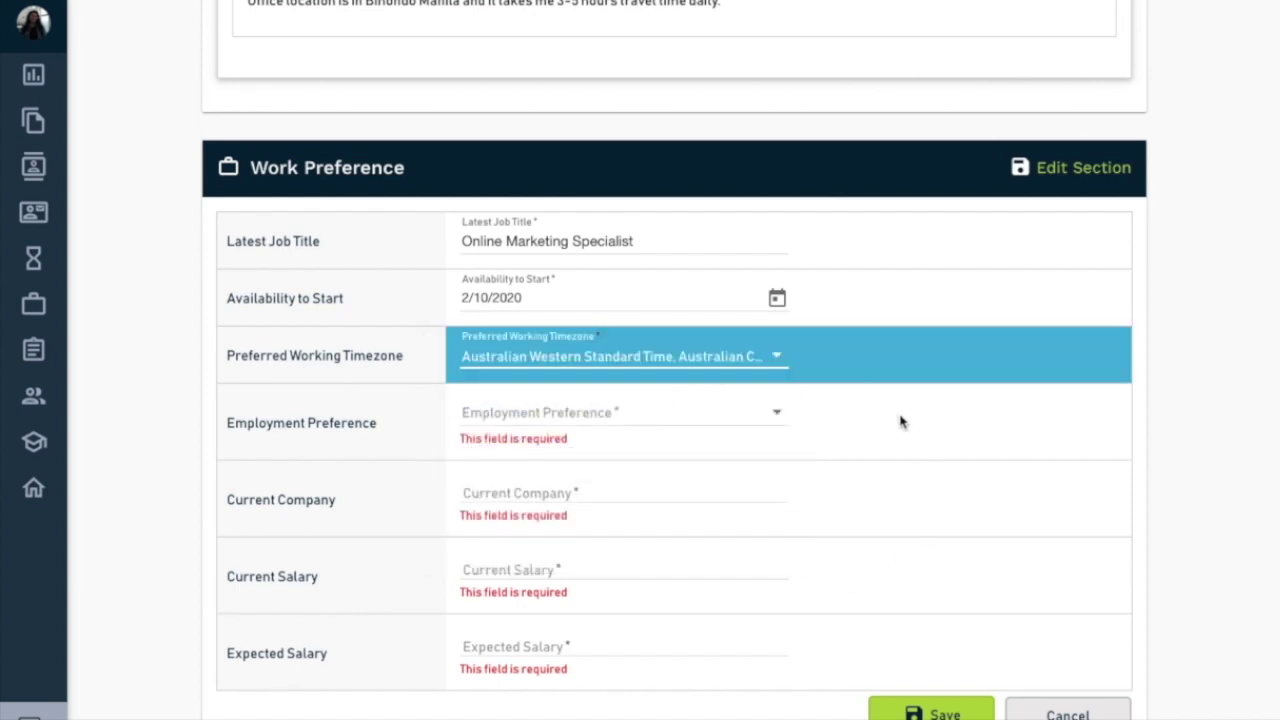
# - Choose Full Time, Part Time and Flexible as employment preferences
pyautogui.click(746, 412)
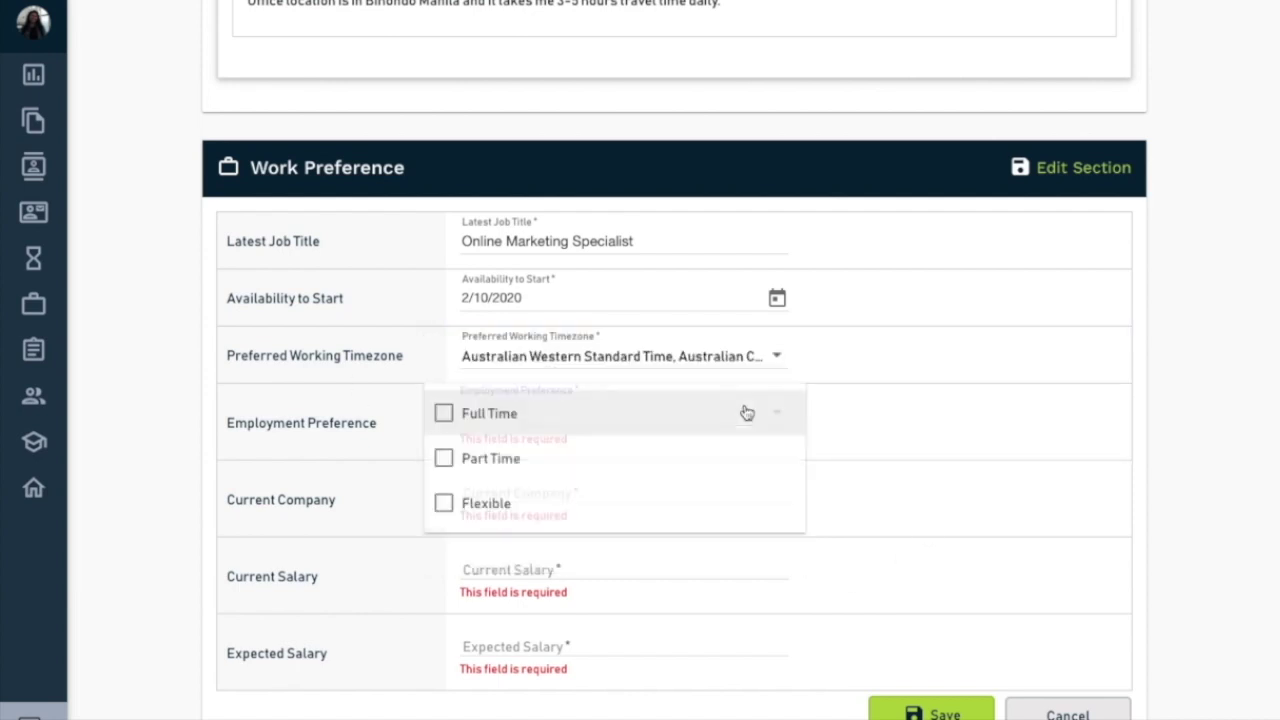
pyautogui.click(570, 456)
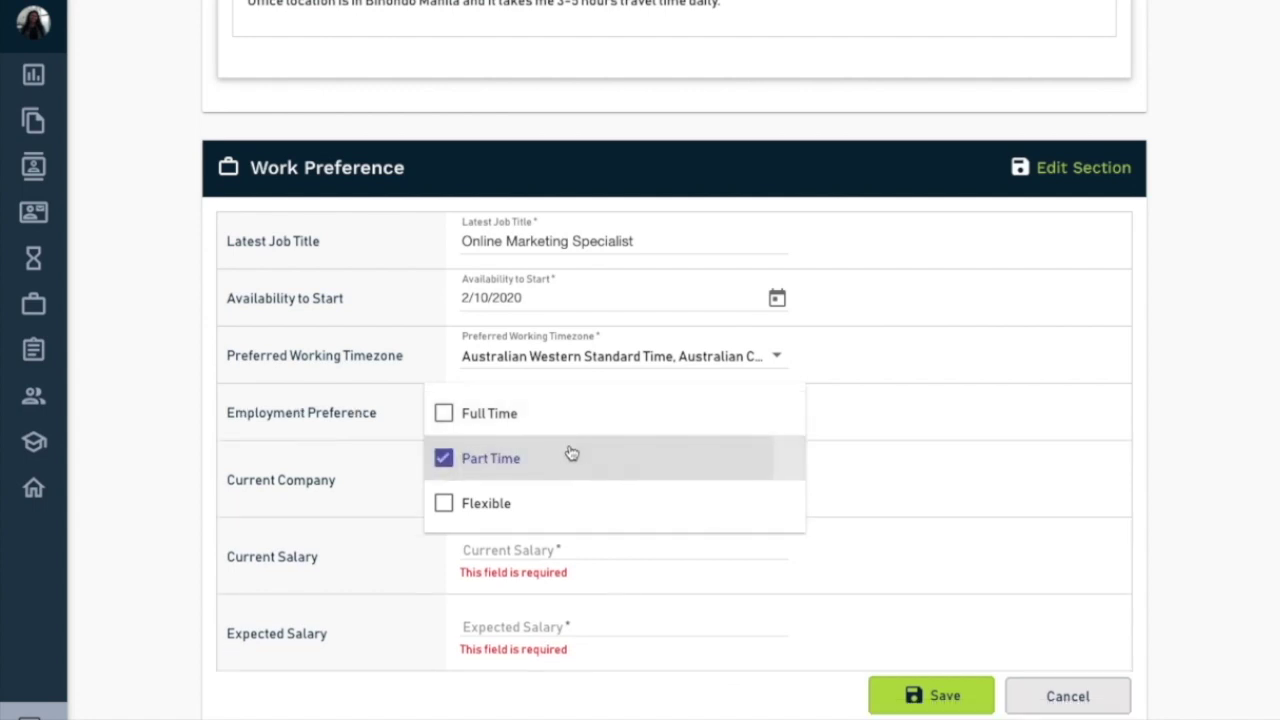
pyautogui.click(555, 413)
pyautogui.click(540, 503)
pyautogui.click(866, 480)
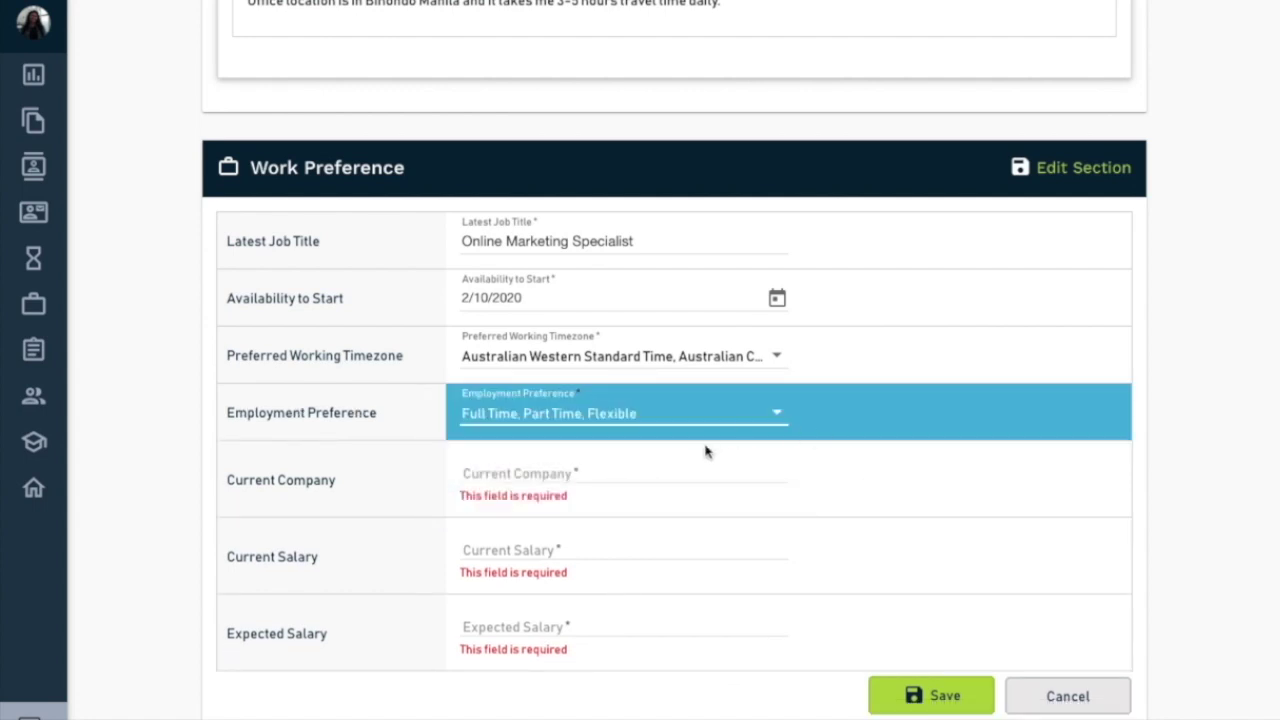
# - Enter current company 'Working Remote', salary 20000, expected salary 25000, and save
pyautogui.click(687, 469)
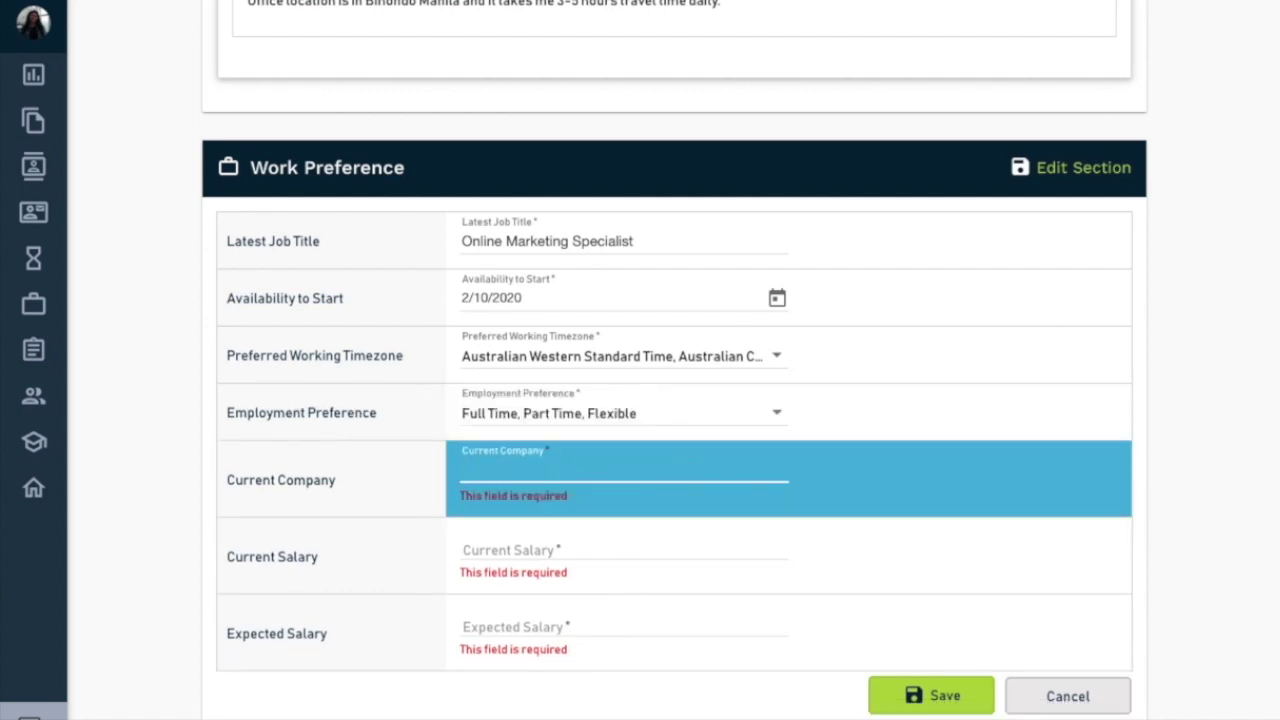
pyautogui.write('Working Remote')
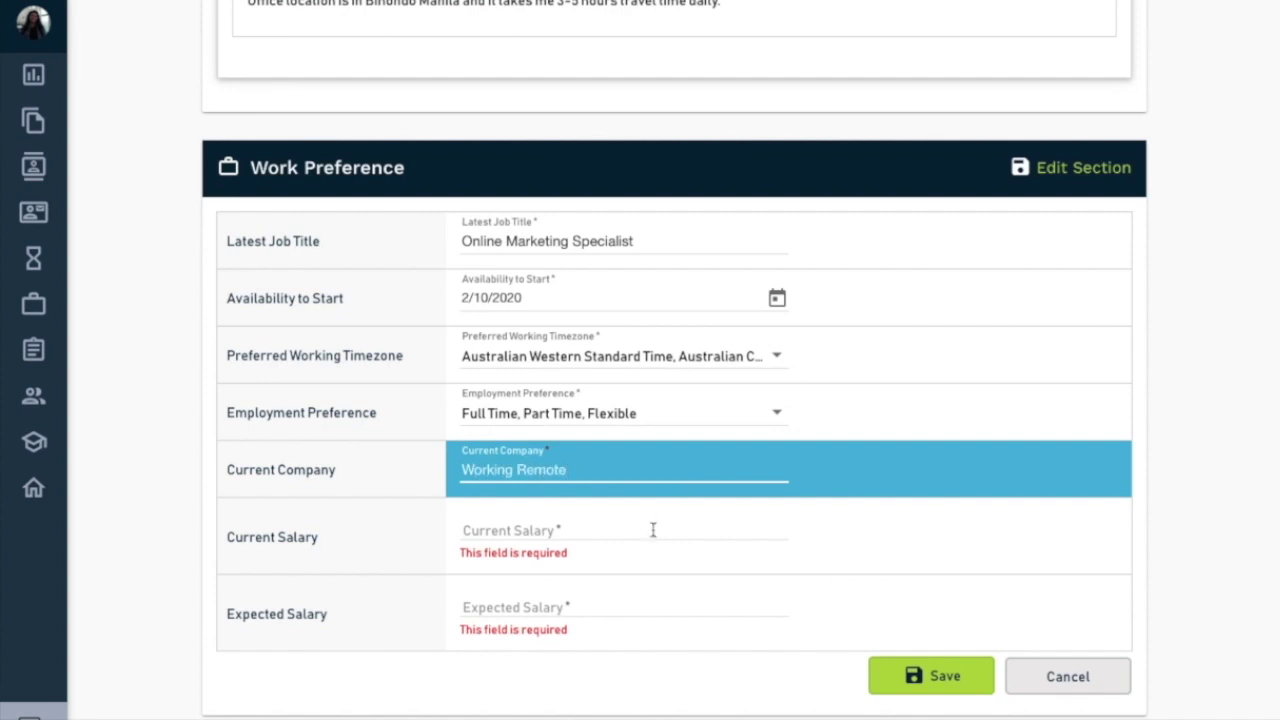
pyautogui.click(651, 528)
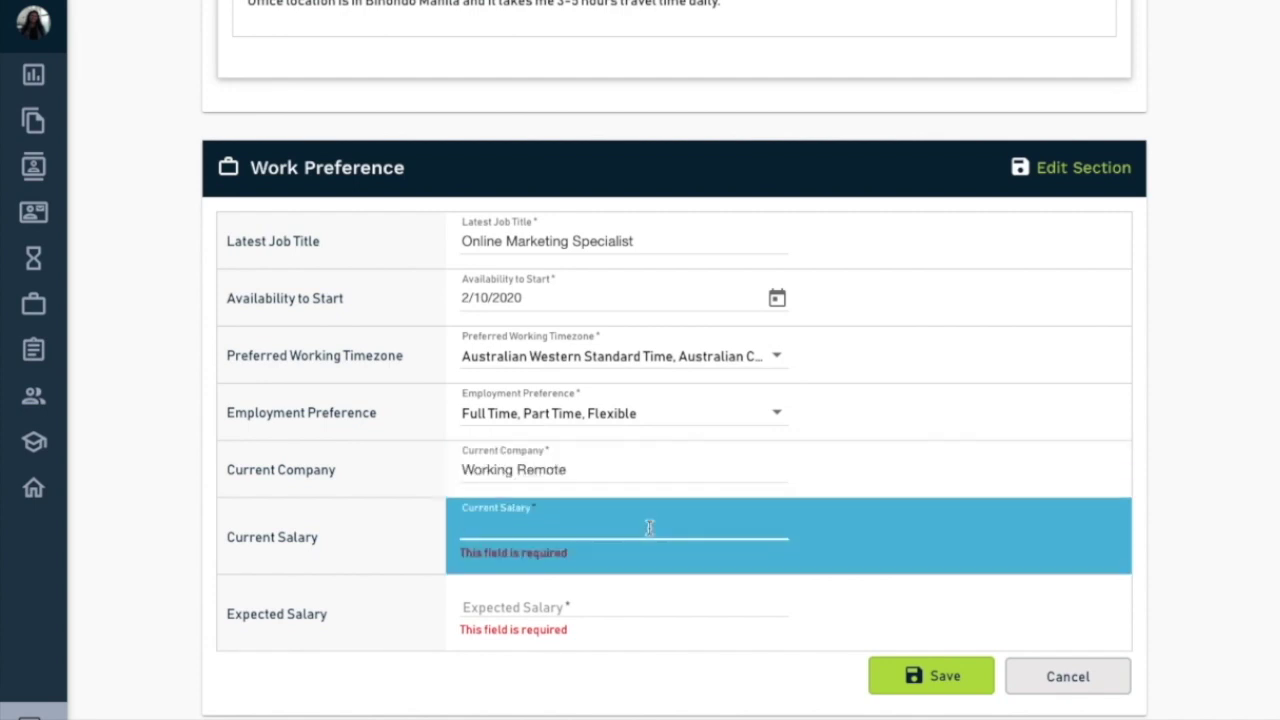
pyautogui.write('0000')
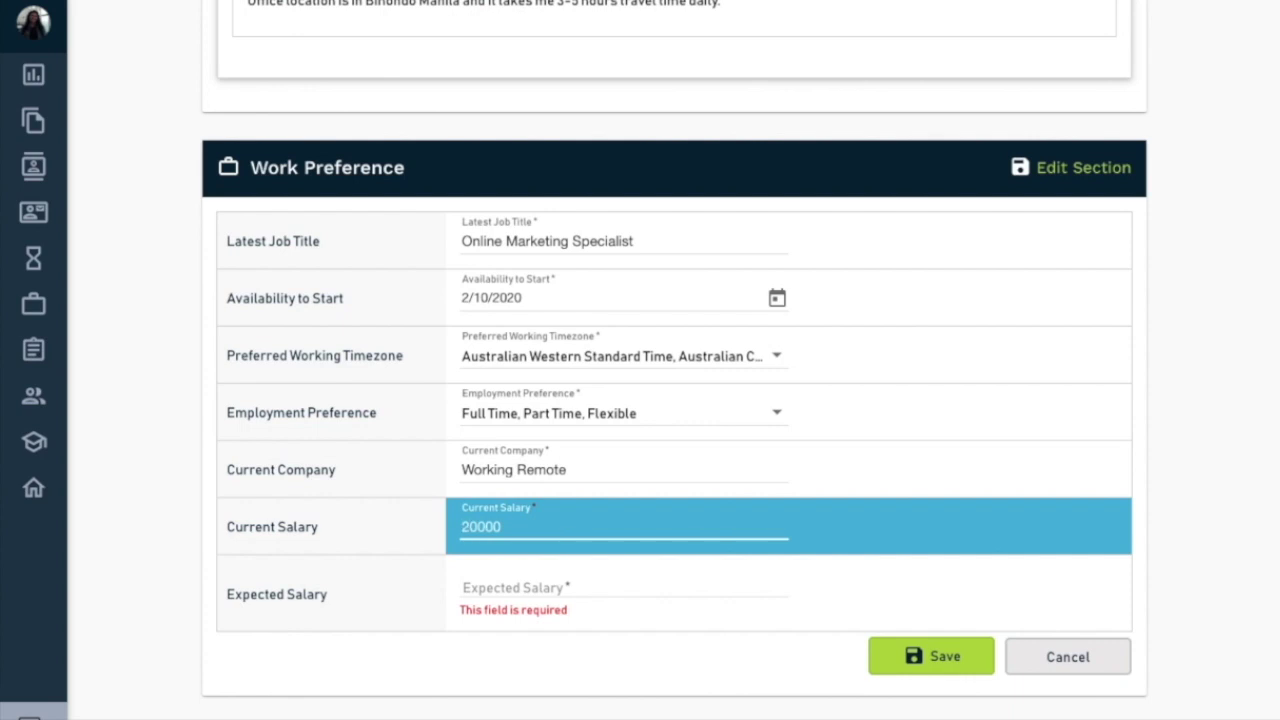
pyautogui.click(565, 581)
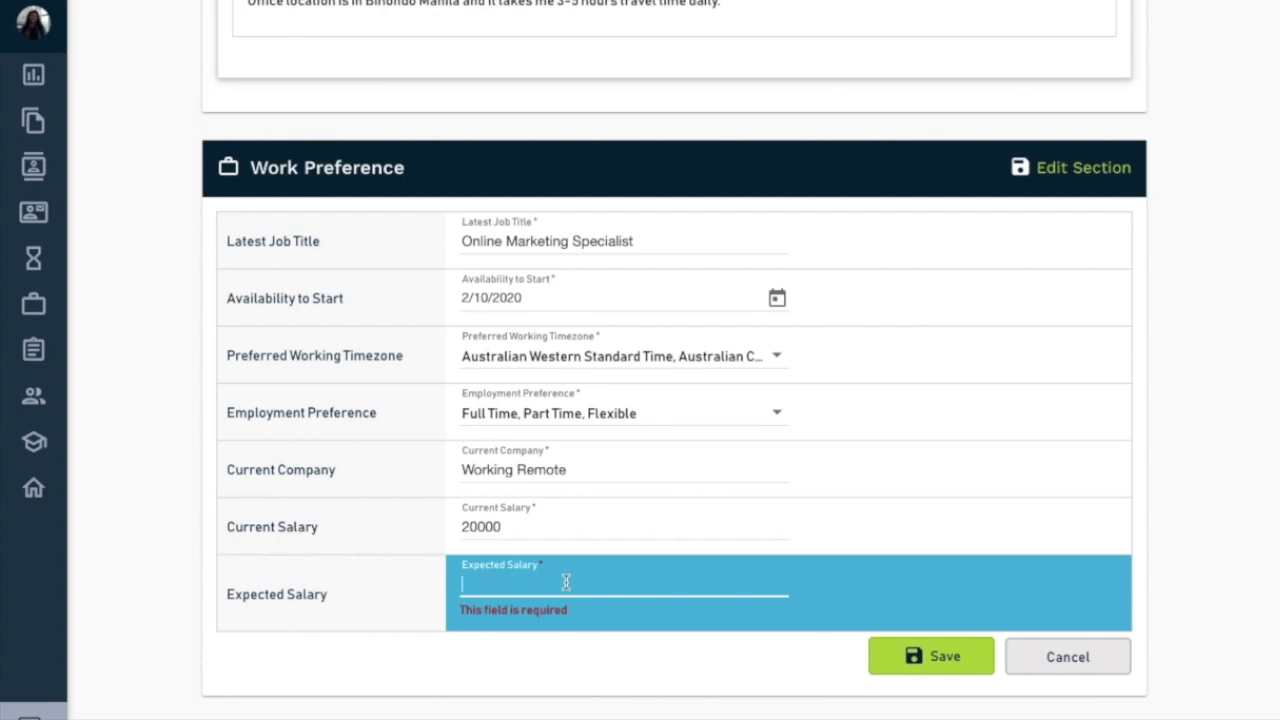
pyautogui.write('25000')
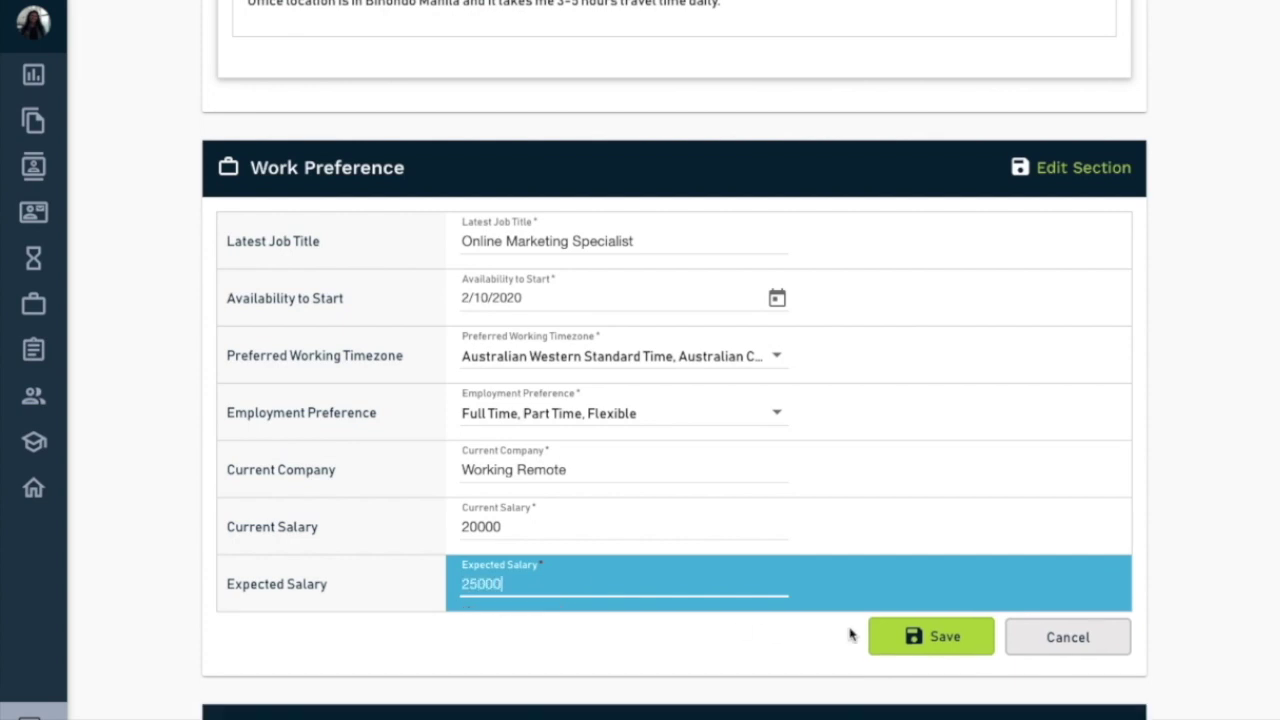
pyautogui.click(948, 638)
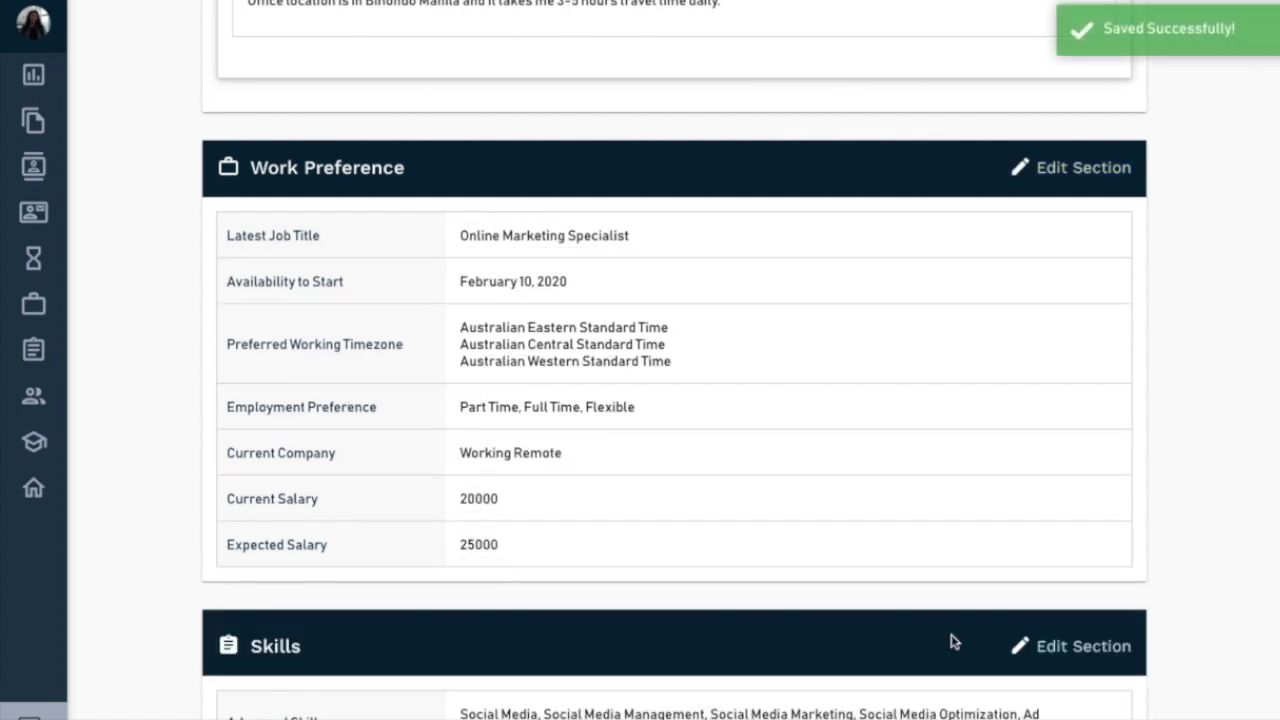
# - Upload the RS sample audio file as the profile's voice recording
pyautogui.scroll(-10, 951, 636)
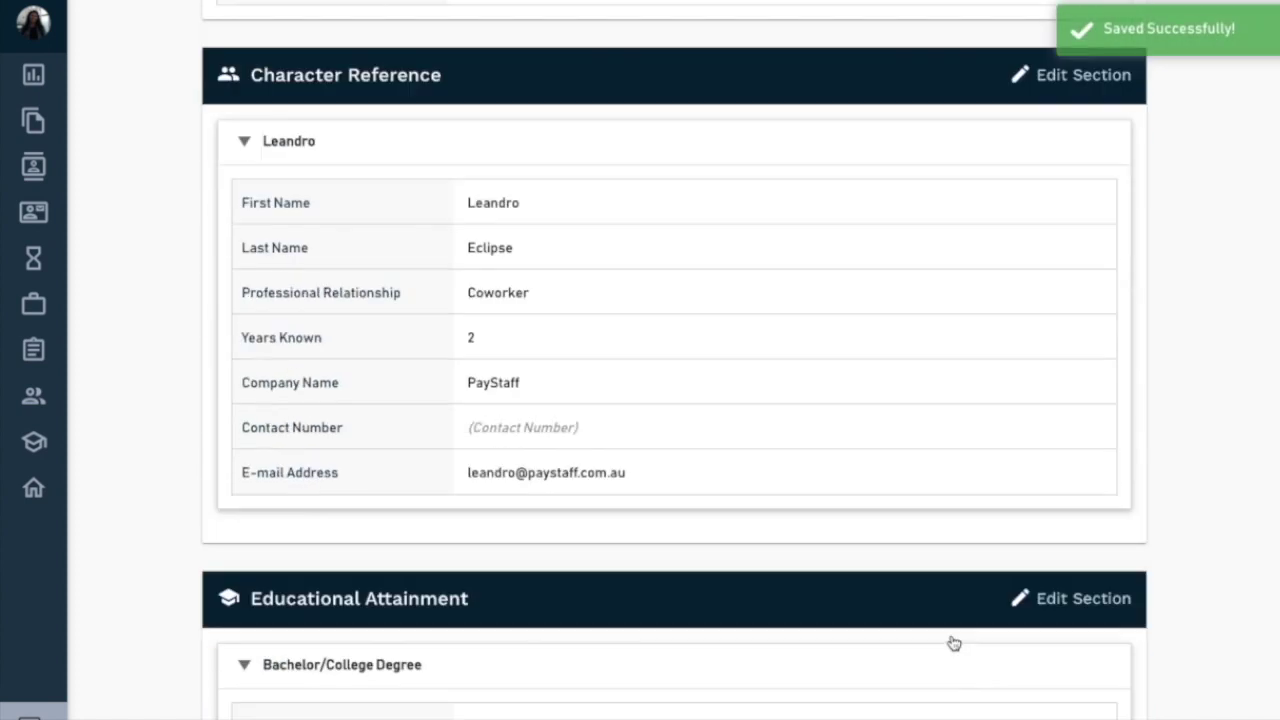
pyautogui.scroll(-5, 951, 641)
pyautogui.scroll(15, 952, 641)
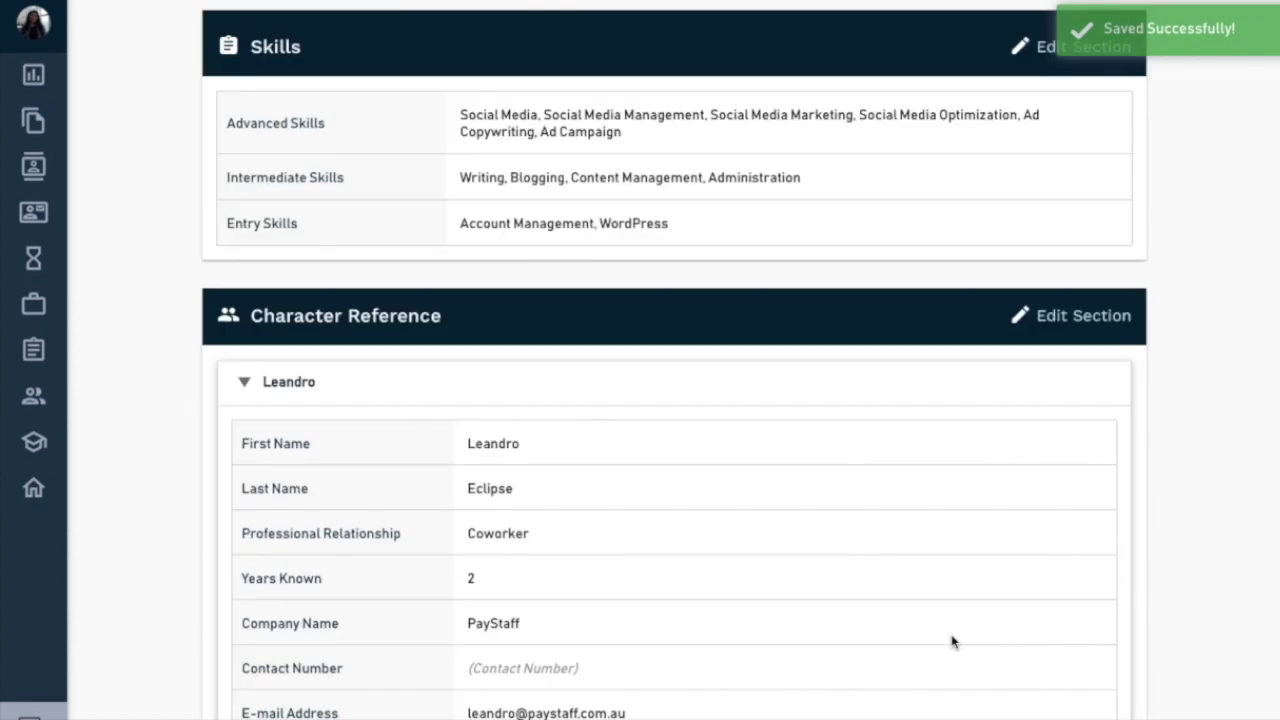
pyautogui.scroll(10, 1100, 354)
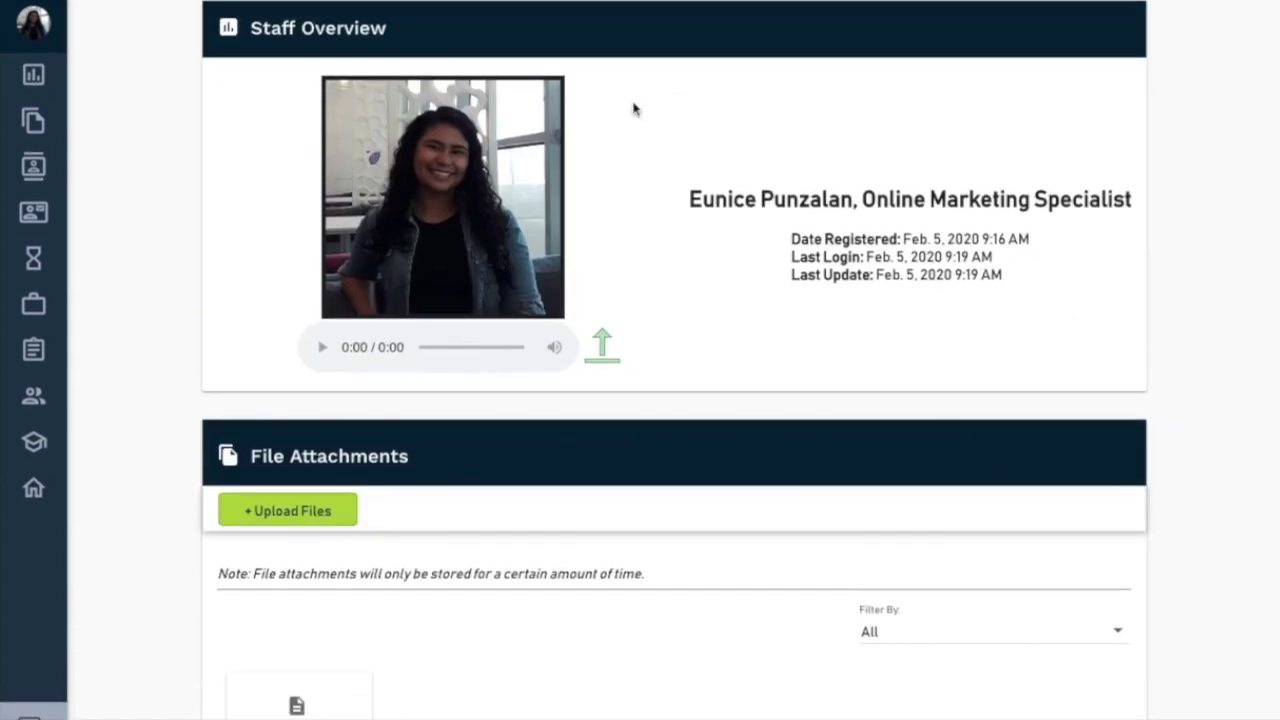
pyautogui.scroll(-1, 634, 351)
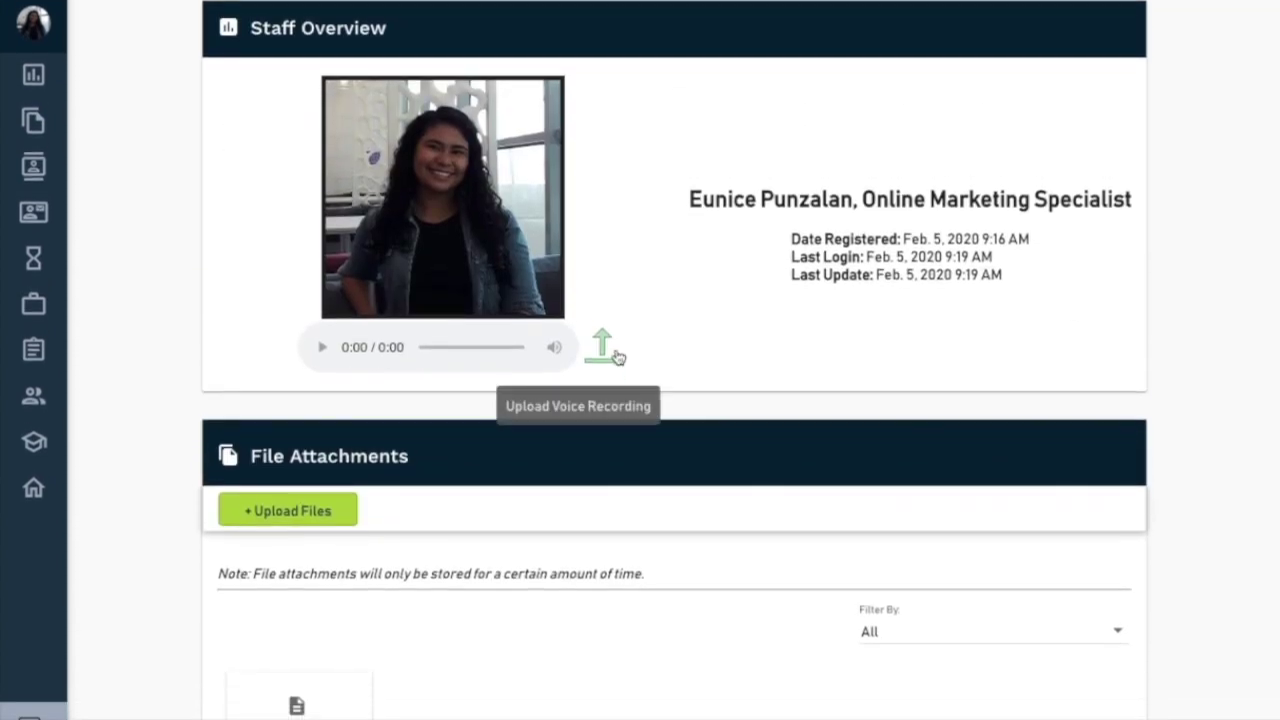
pyautogui.click(615, 355)
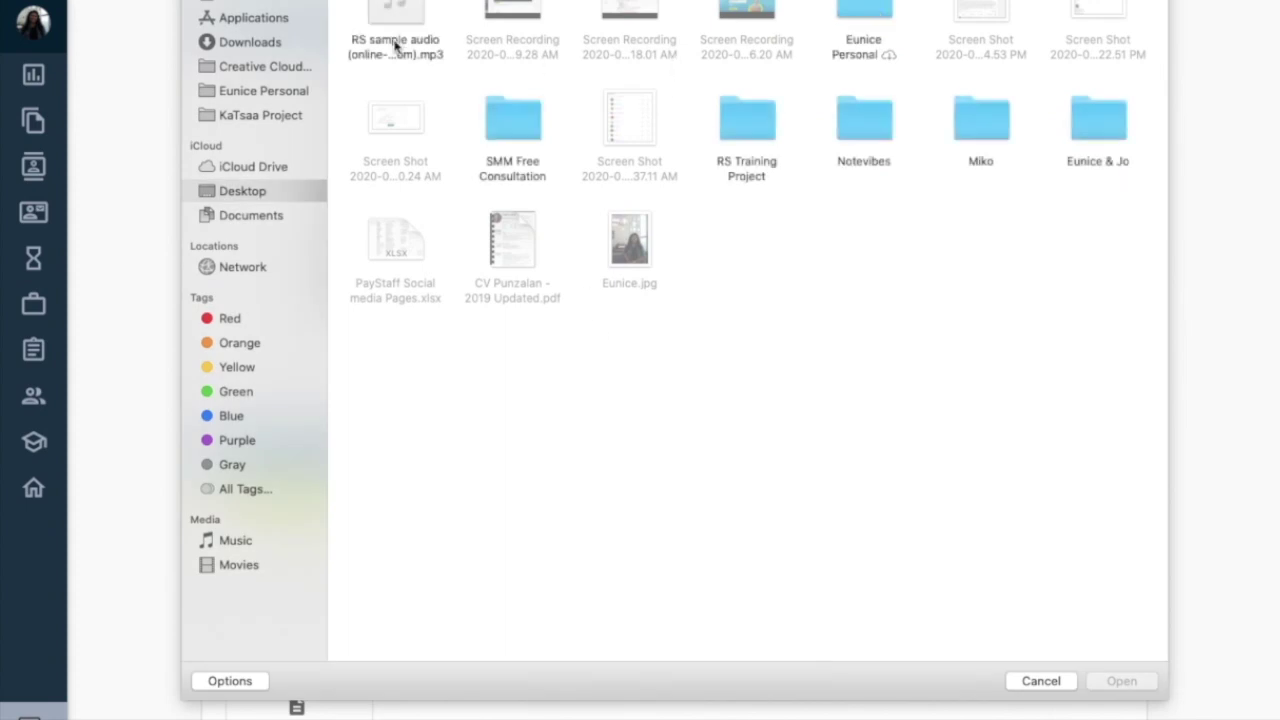
pyautogui.doubleClick(395, 45)
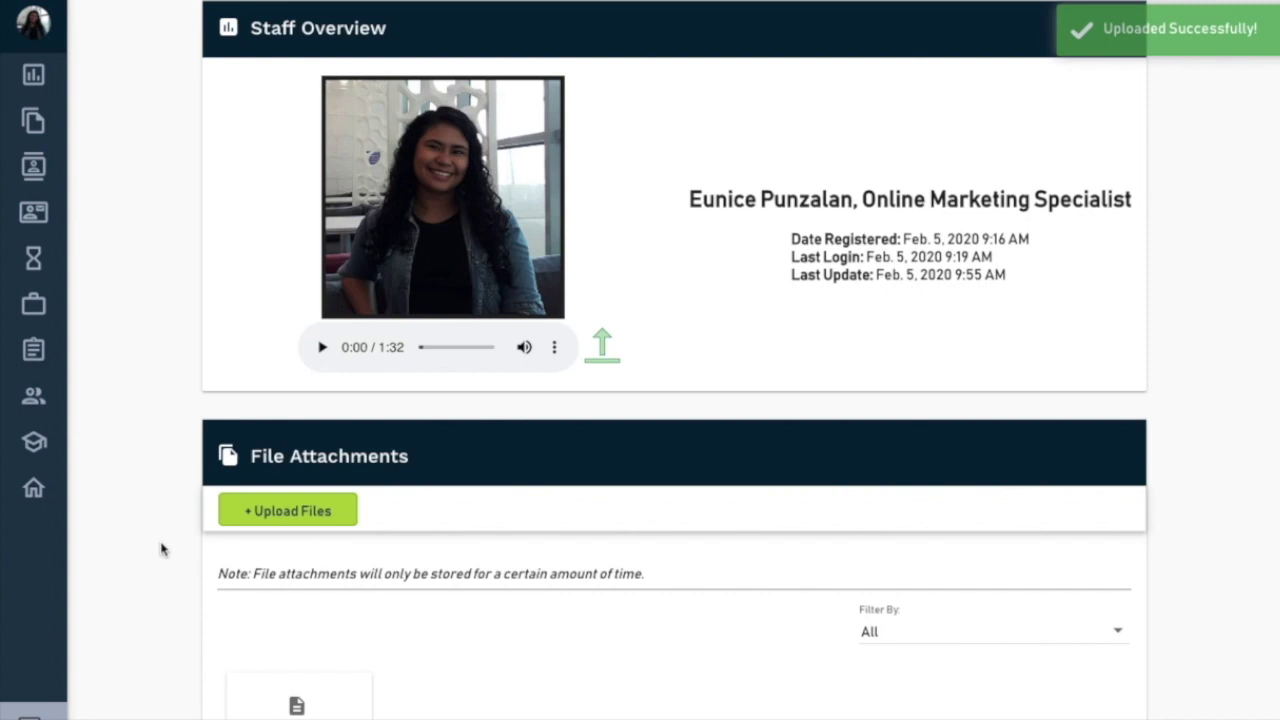
# - Play the uploaded 1:32 voice recording briefly to check it, then pause
pyautogui.scroll(-1, 646, 451)
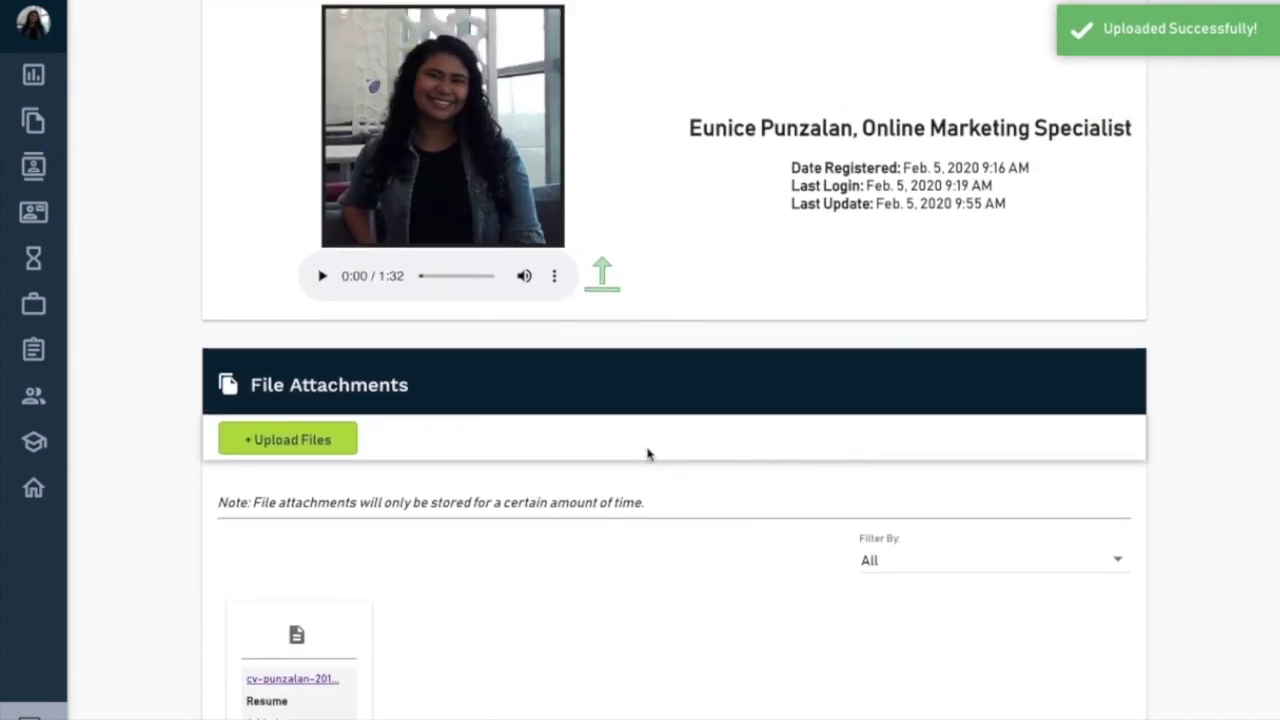
pyautogui.scroll(1, 646, 453)
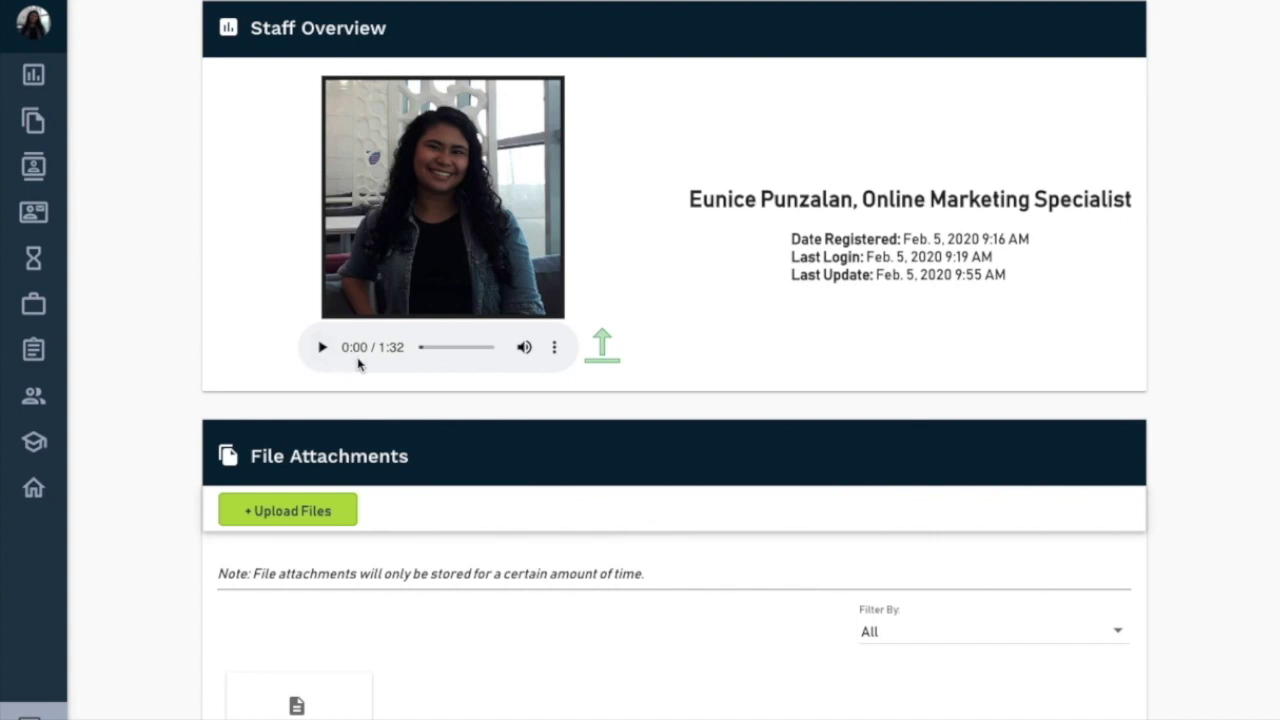
pyautogui.click(326, 350)
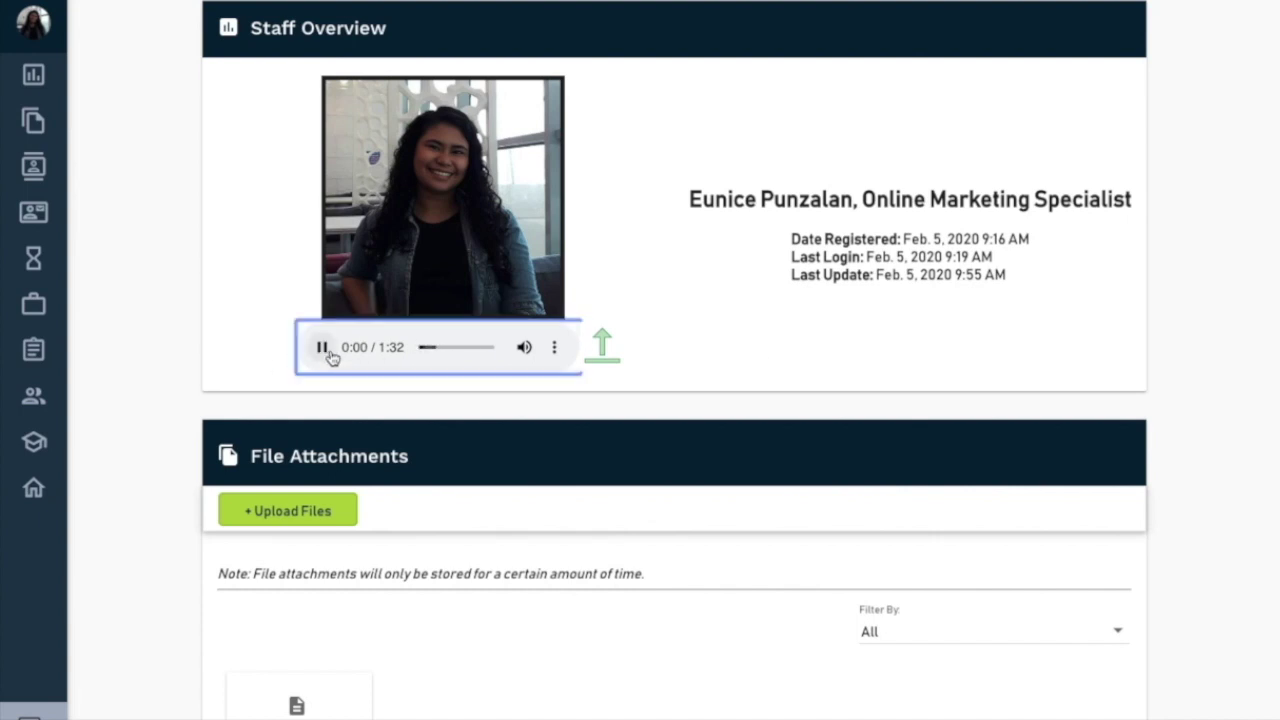
pyautogui.click(324, 350)
pyautogui.scroll(-10, 210, 395)
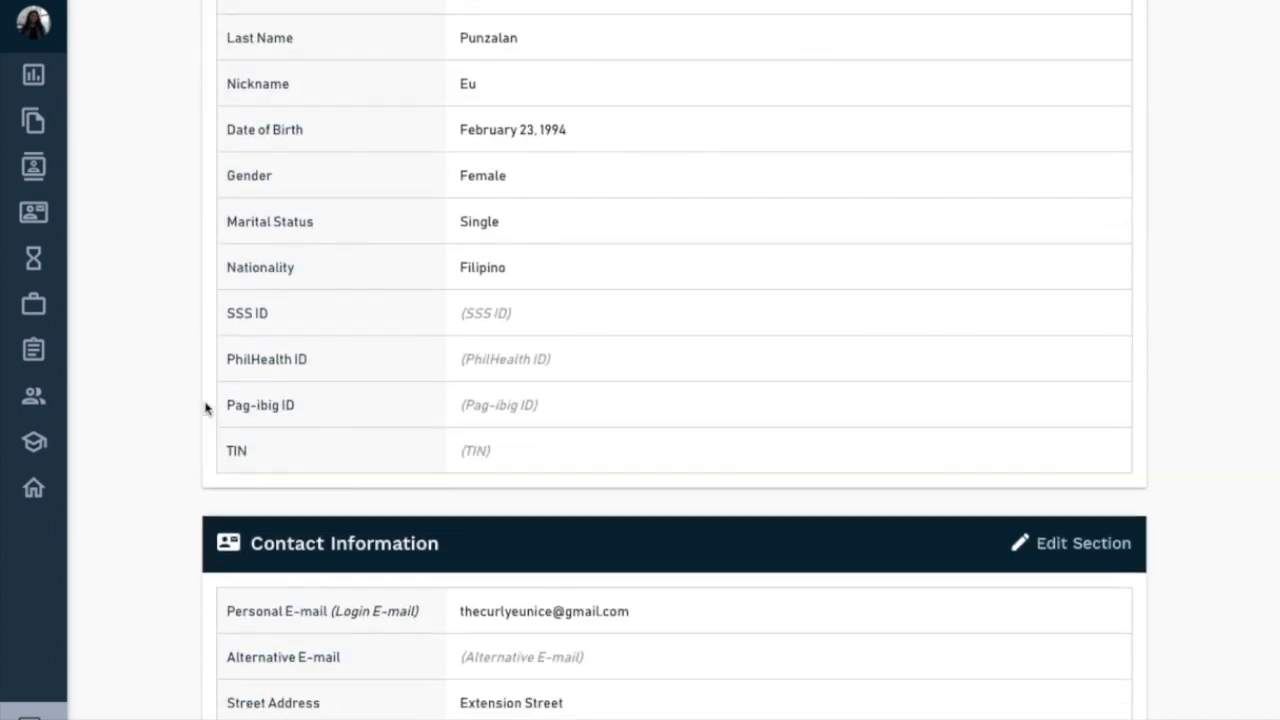
pyautogui.scroll(10, 205, 408)
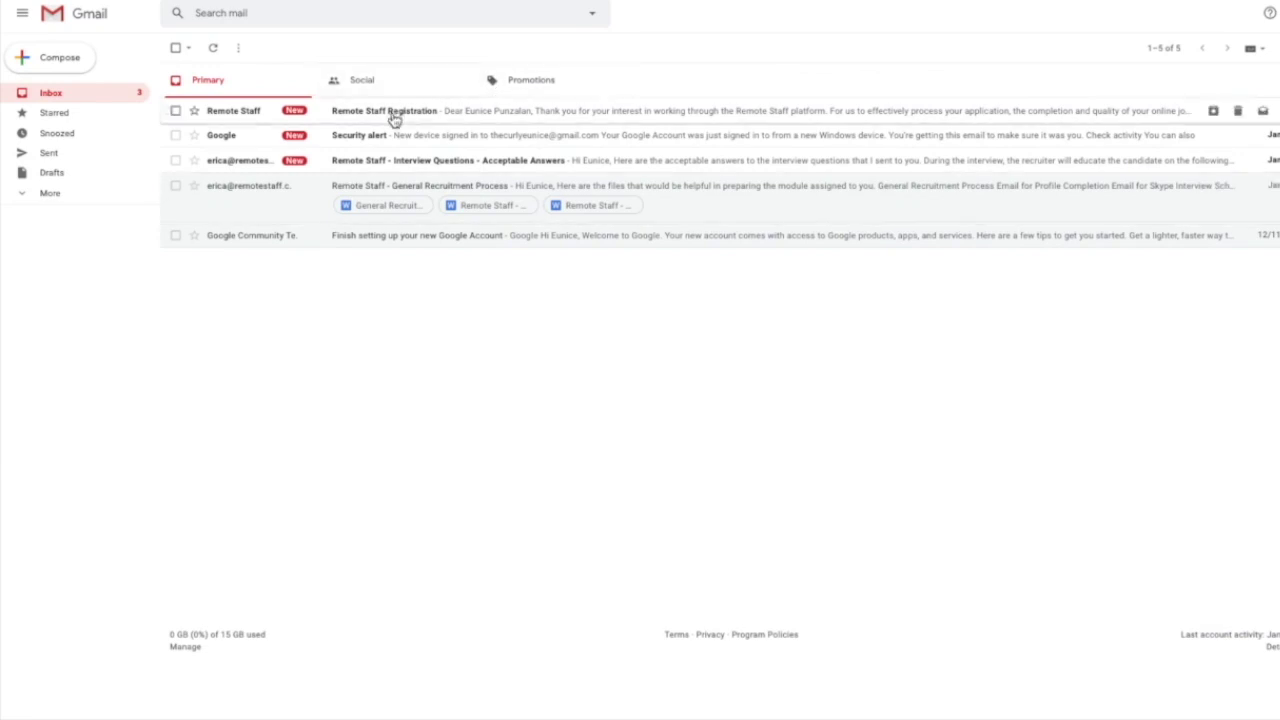
# - Open the Remote Staff Registration email and scroll to step 5's English voice recording template
pyautogui.click(395, 118)
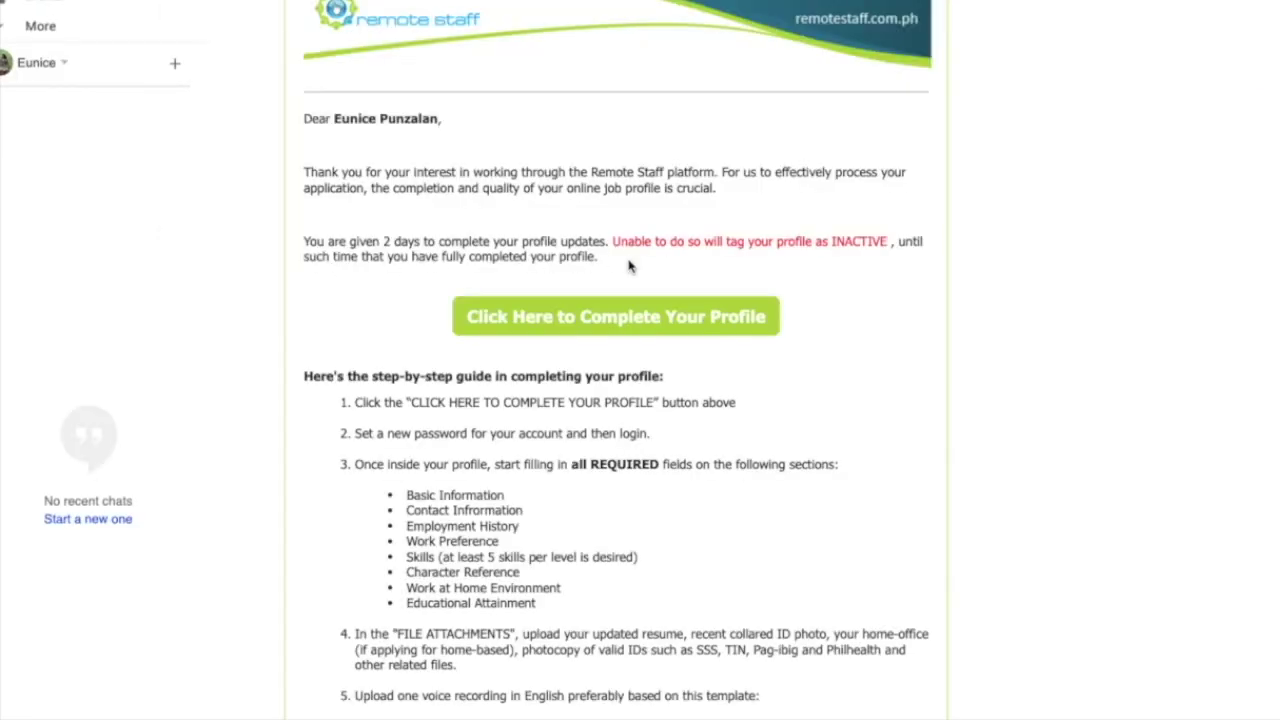
pyautogui.scroll(-2, 380, 365)
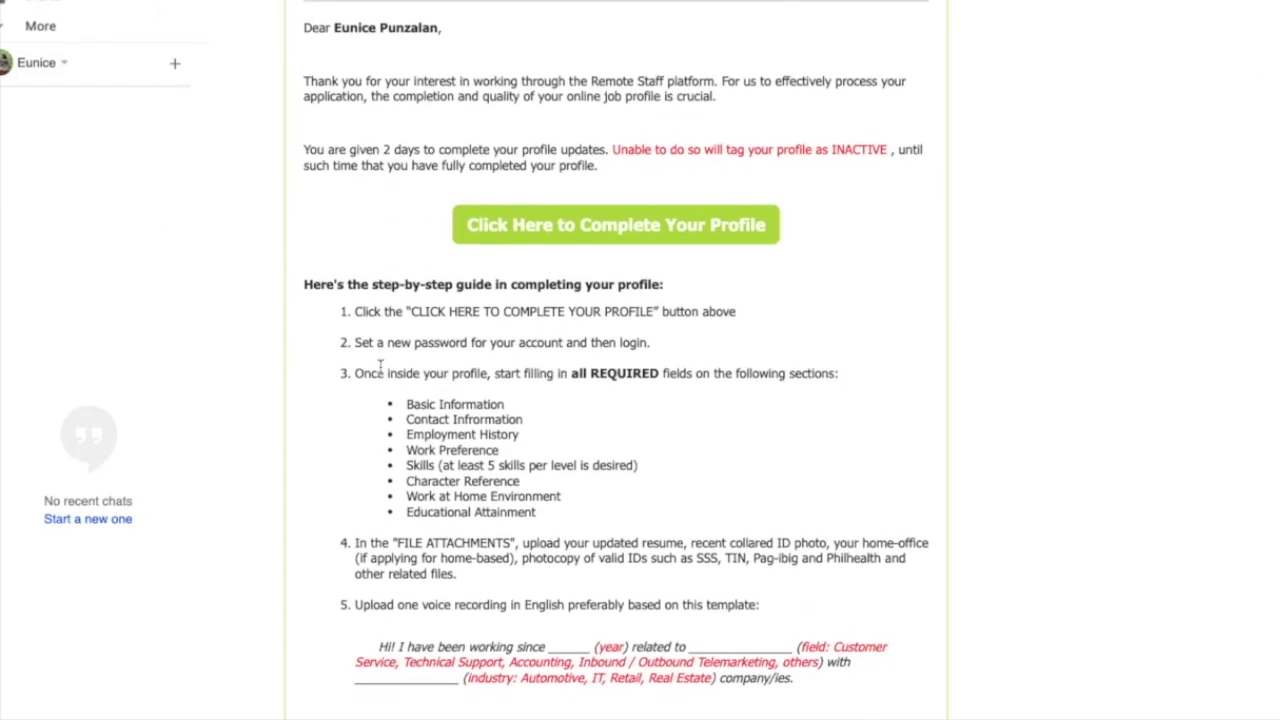
pyautogui.scroll(-2, 380, 365)
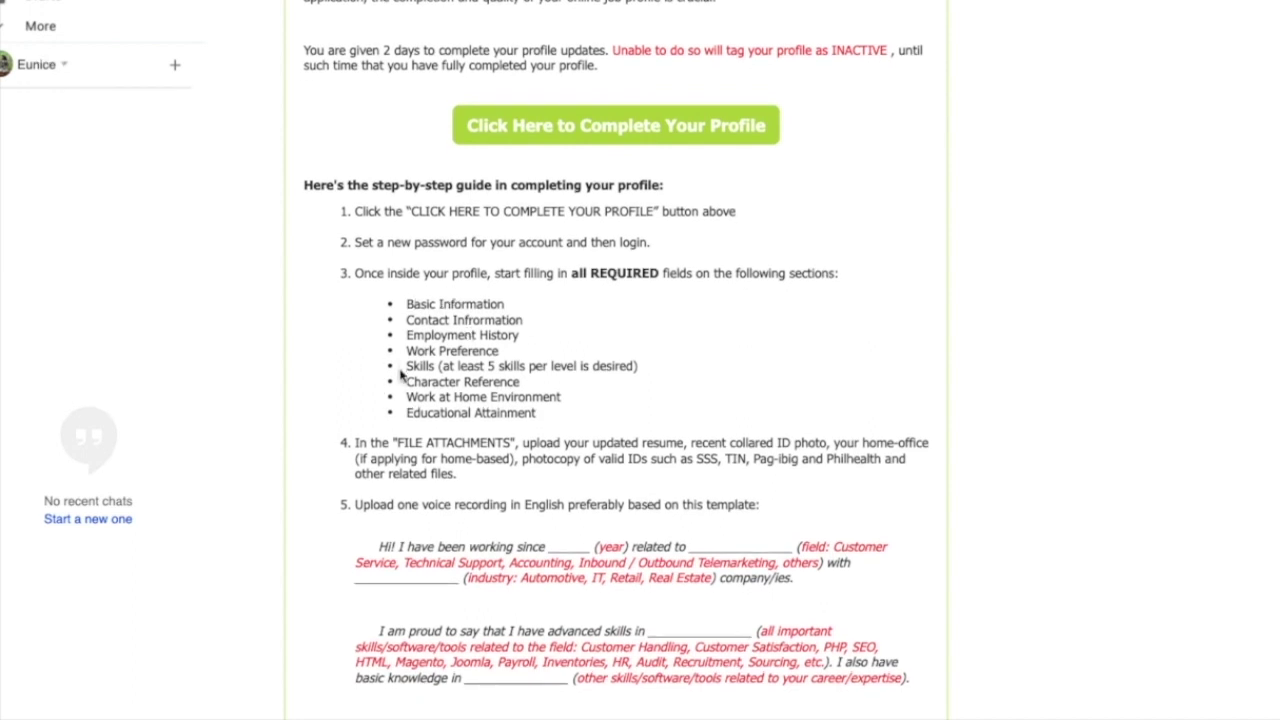
pyautogui.scroll(-2, 343, 500)
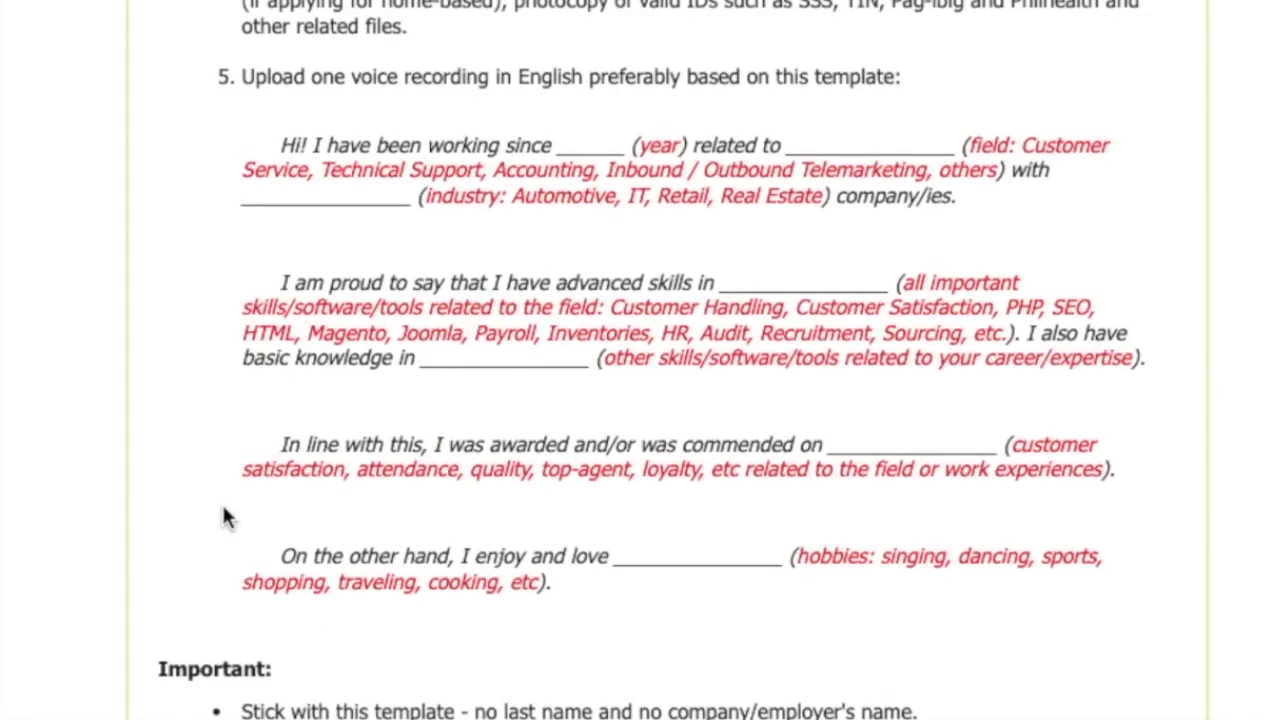